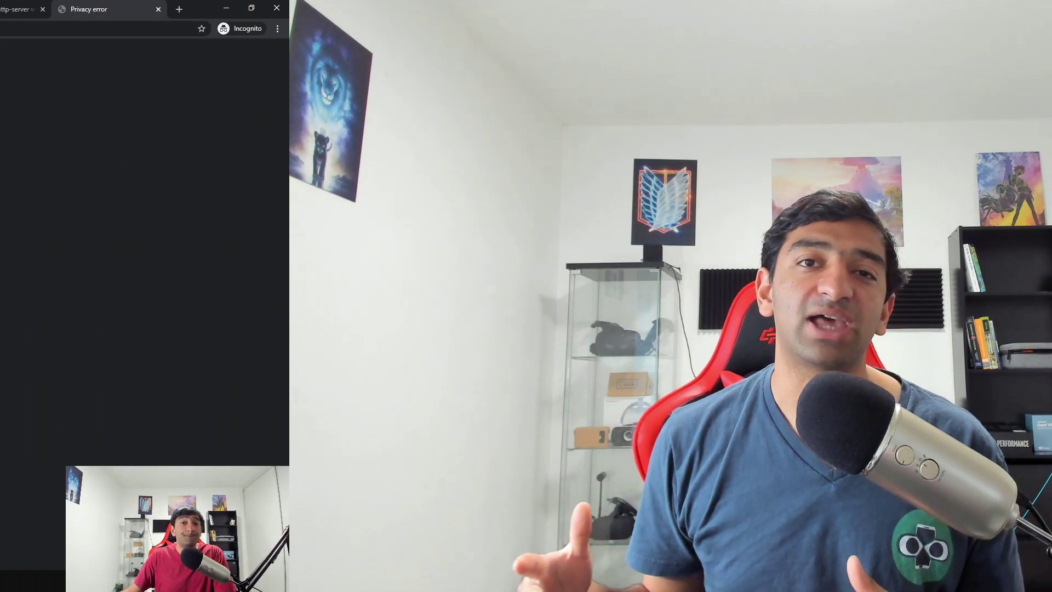
Step: Bypass Chrome's privacy error through Advanced to load the 127.0.0.1 WebGL build
click(394, 283)
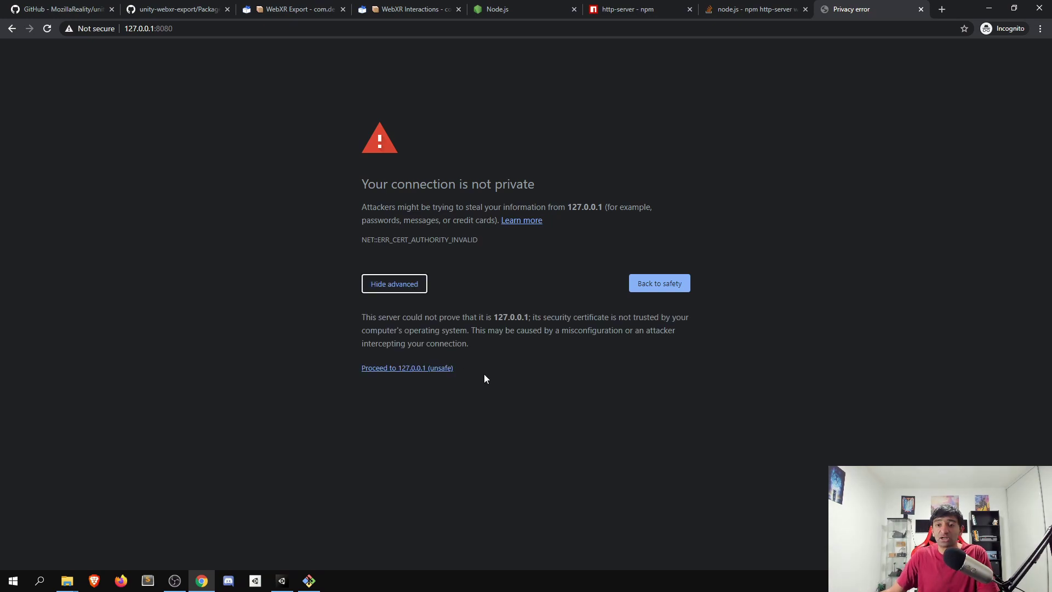
click(438, 368)
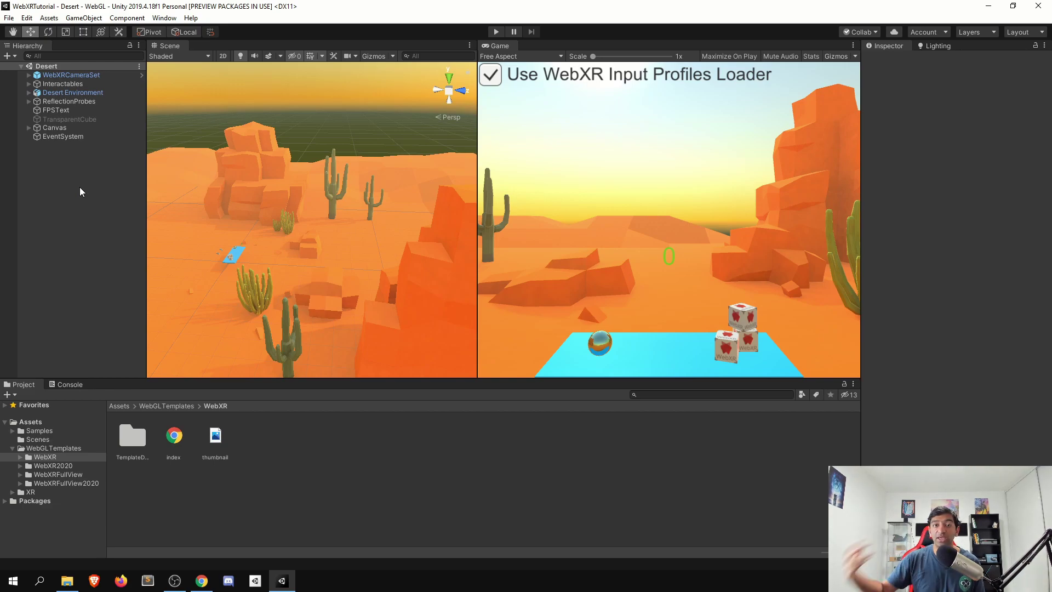
Step: Switch to the vrtk.io Tilia packages page in Chrome and scroll back to the top
key(alt+Tab)
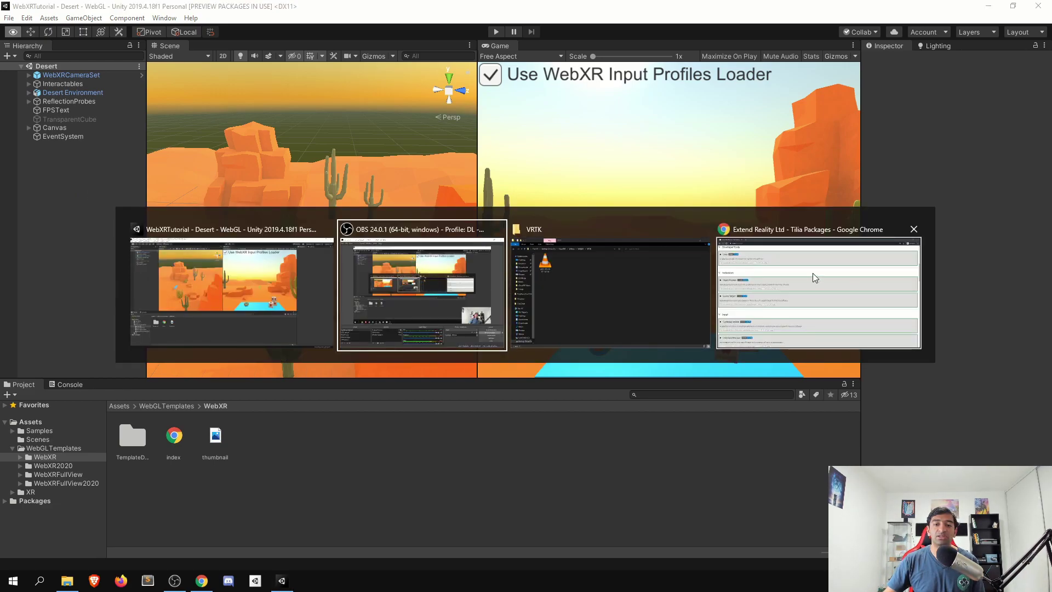
click(813, 273)
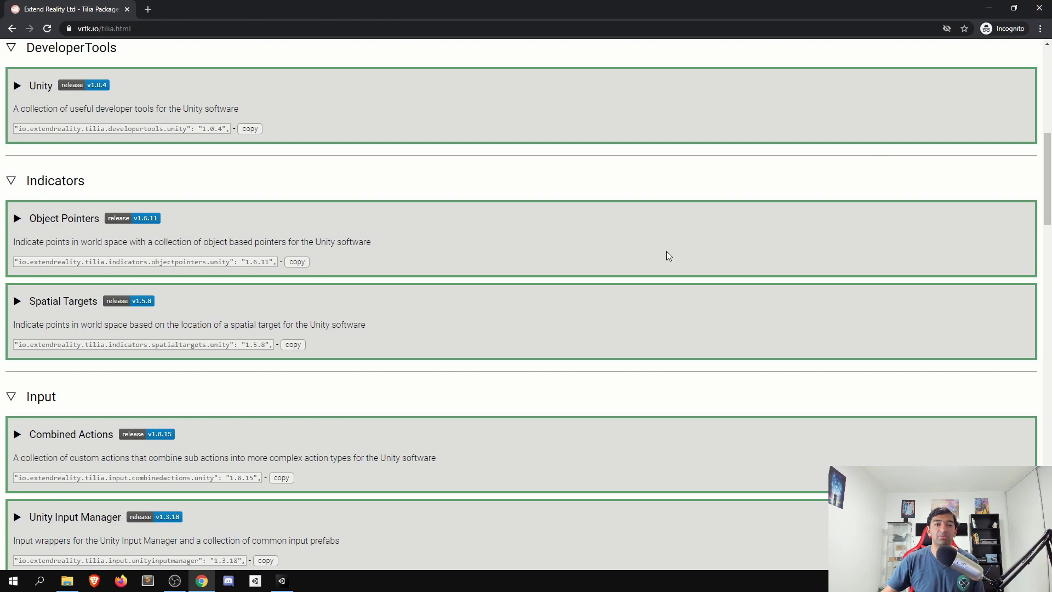
scroll(594, 291, up, 9)
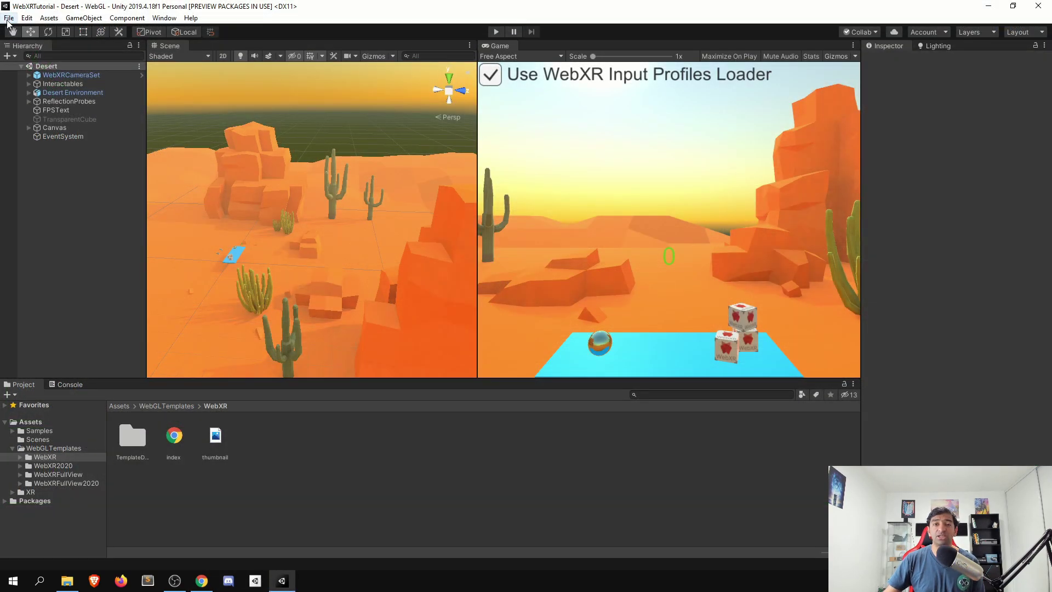
click(9, 18)
mouse_move(27, 18)
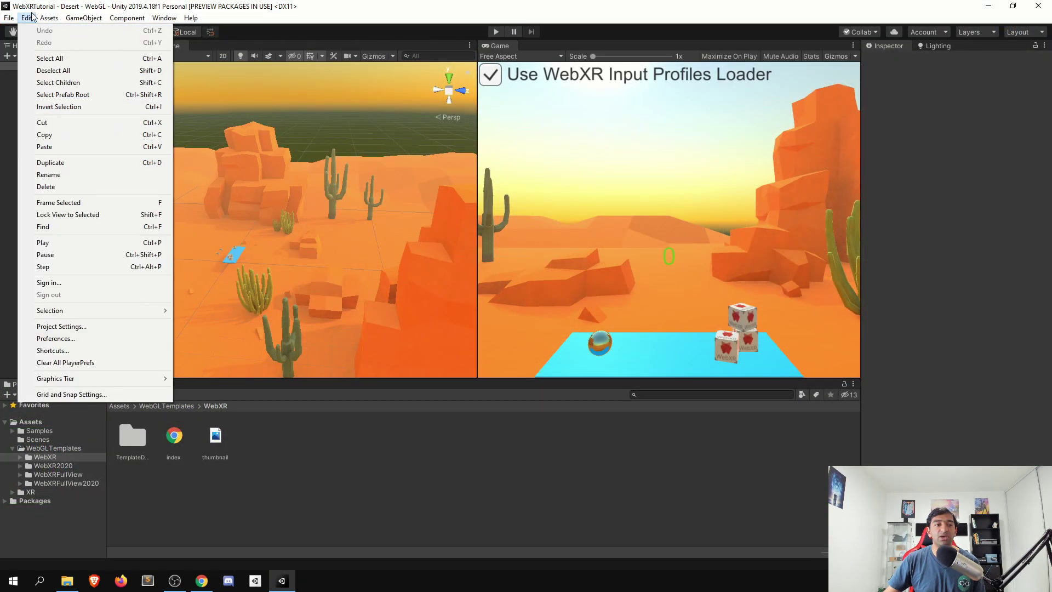
click(61, 327)
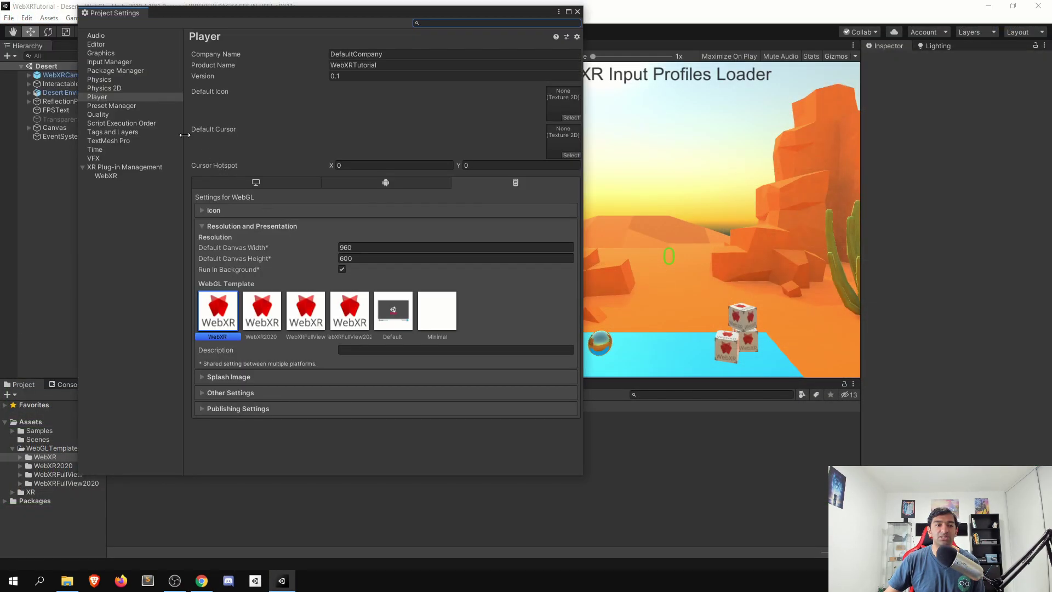
click(128, 72)
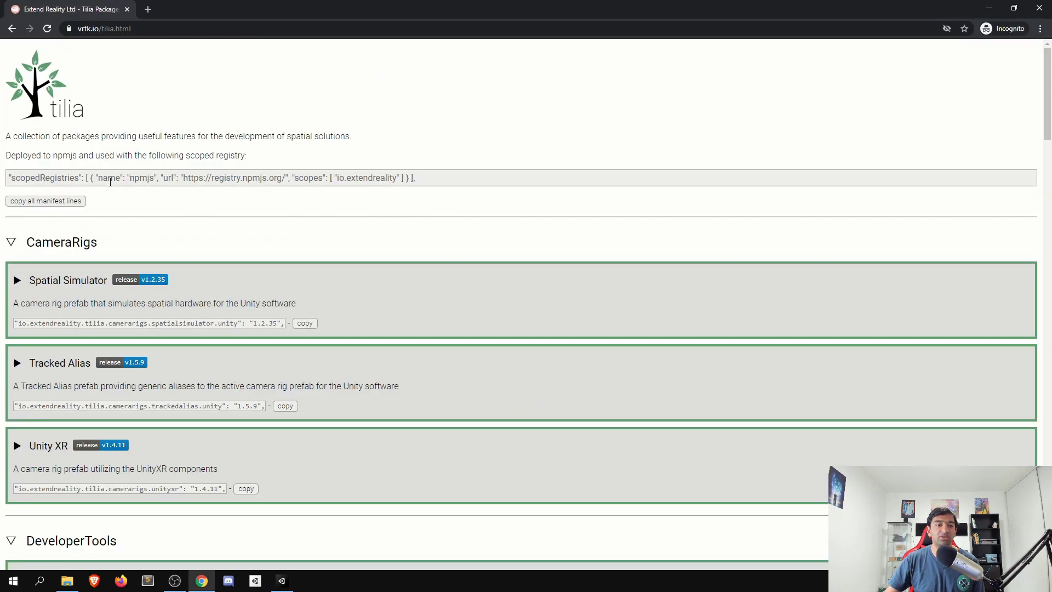
double_click(139, 176)
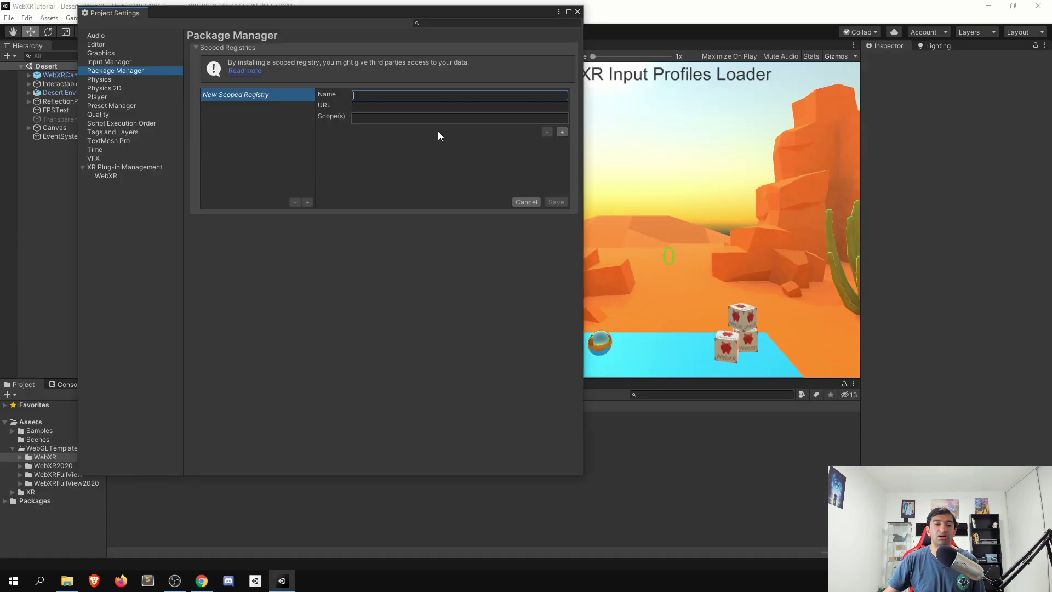
text(npmjs)
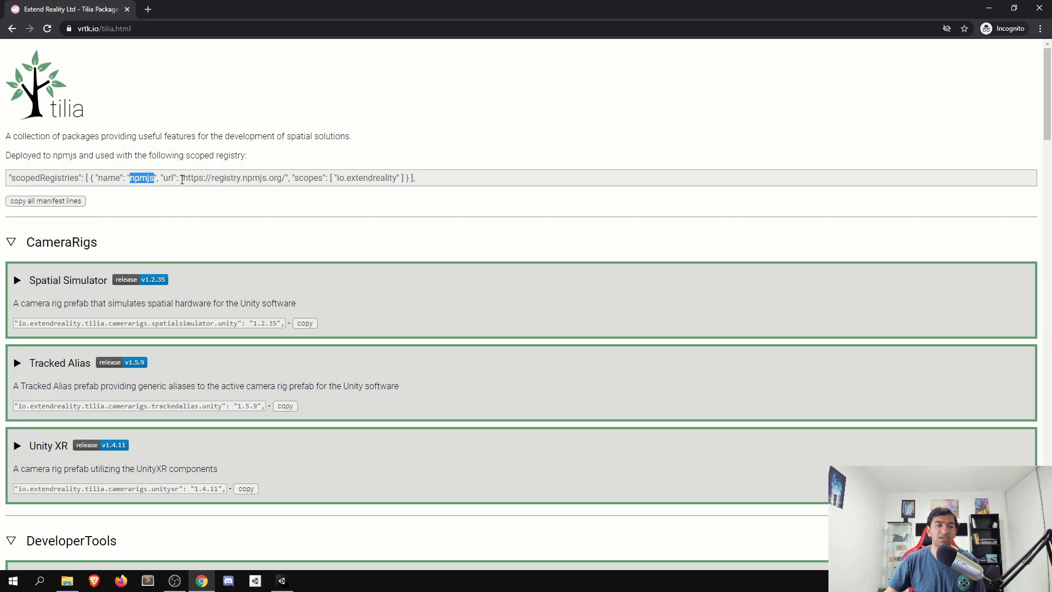
drag(182, 180, 237, 178)
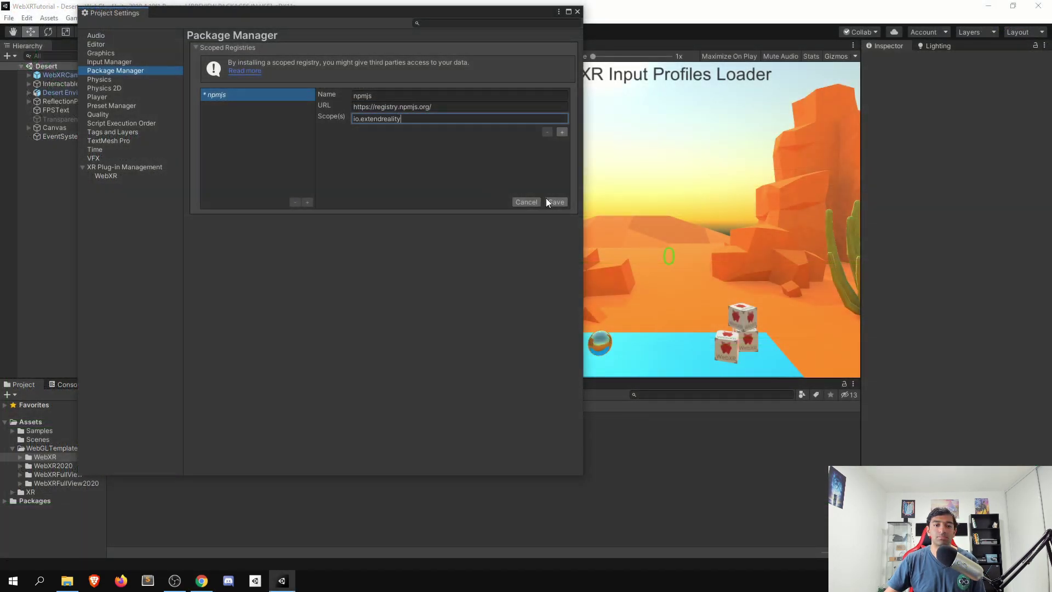
click(547, 202)
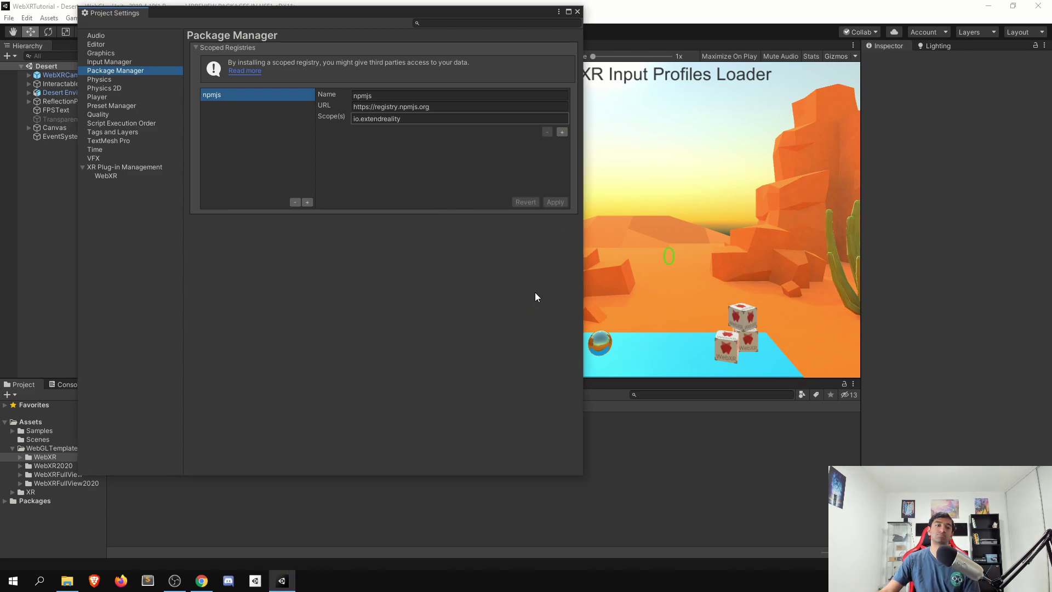
click(578, 12)
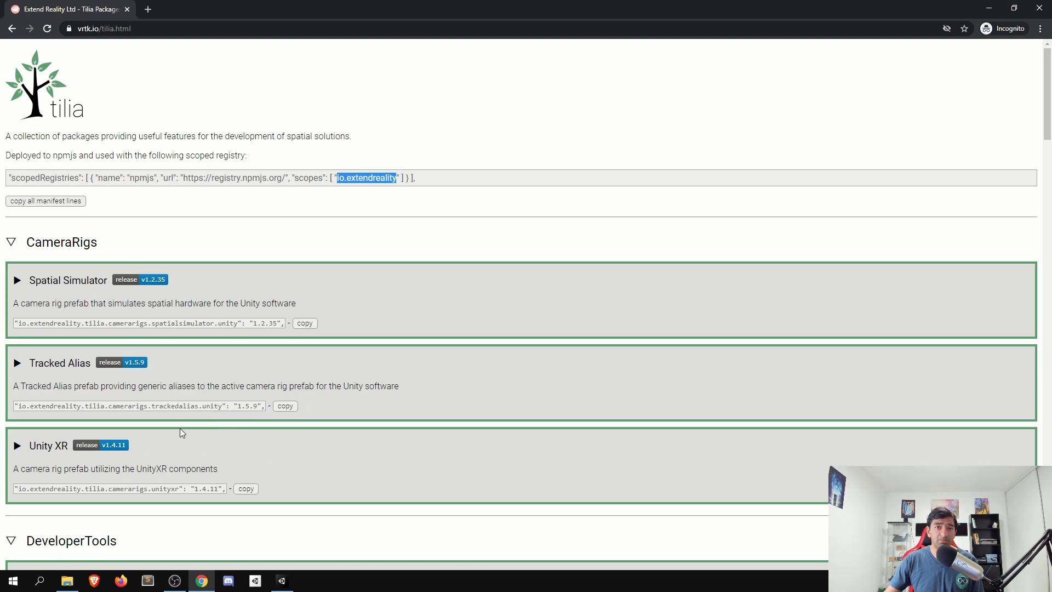
Step: Browse the Tilia package list and select the io.extendreality.tilia.camerarigs.trackedalias.unity package id
scroll(181, 425, down, 9)
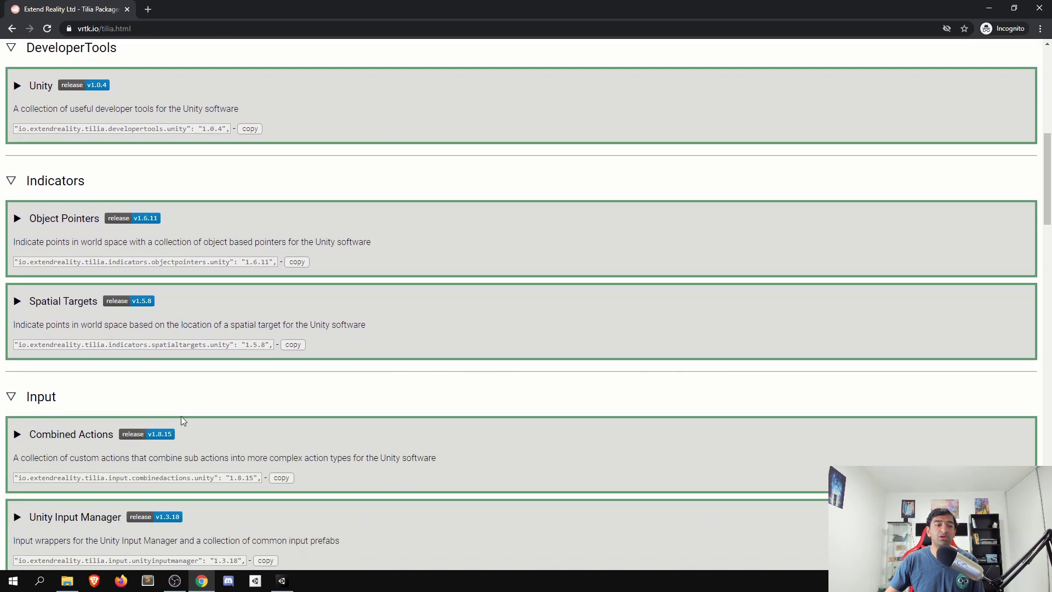
scroll(183, 420, down, 4)
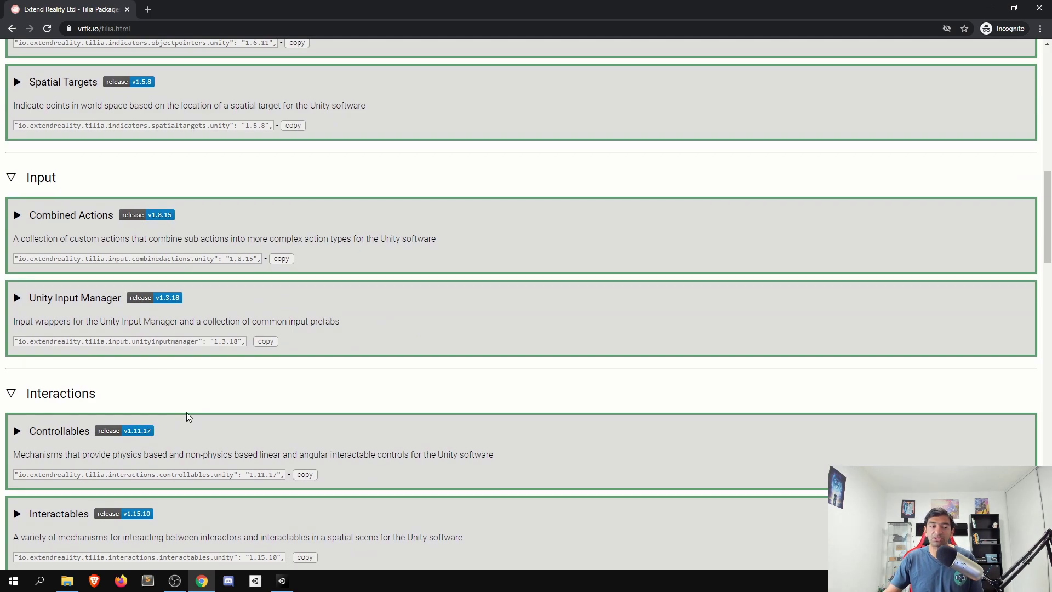
scroll(186, 412, down, 3)
scroll(179, 404, down, 1)
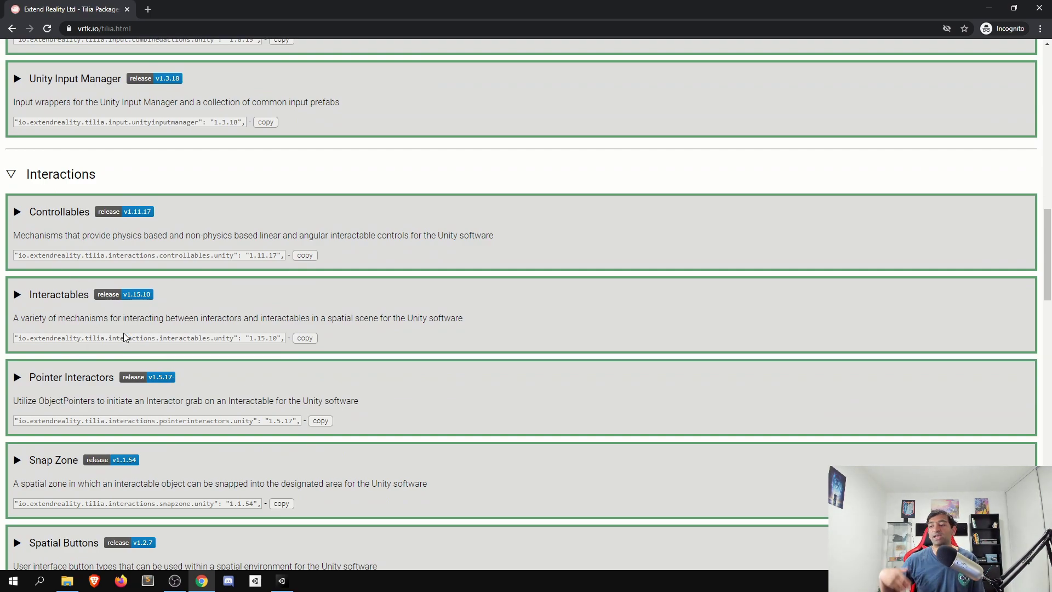
key(alt+Tab)
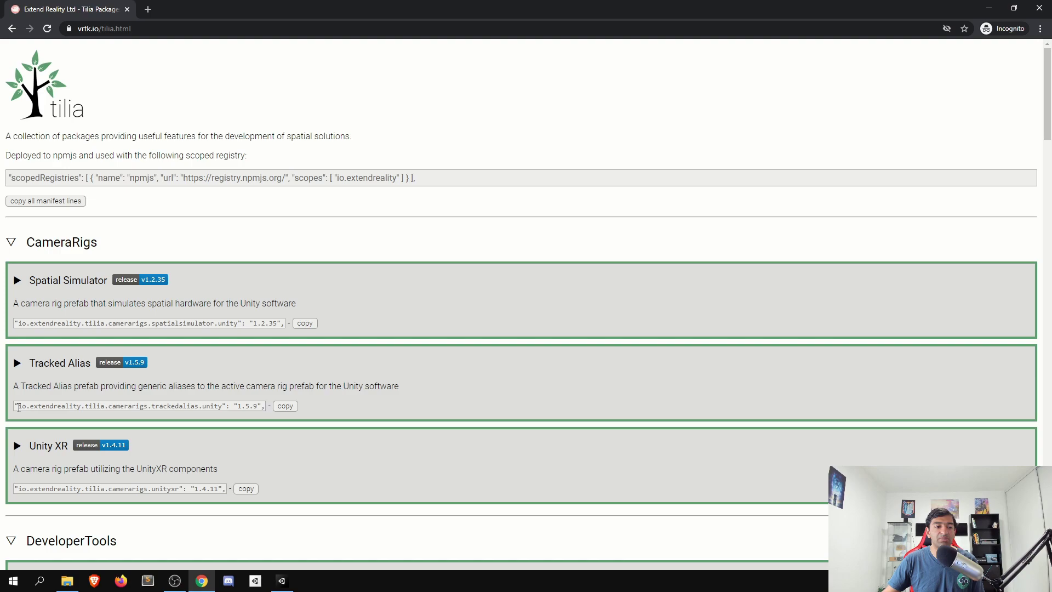
drag(18, 407, 223, 410)
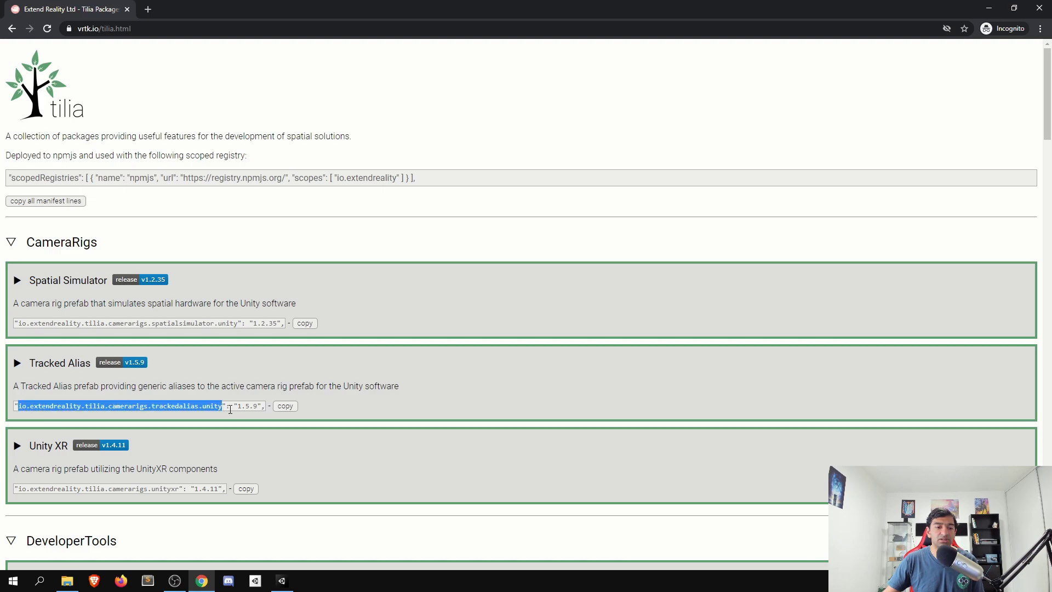
Step: Install the Tilia CameraRigs TrackedAlias package by name in the Package Manager
key(alt+Tab)
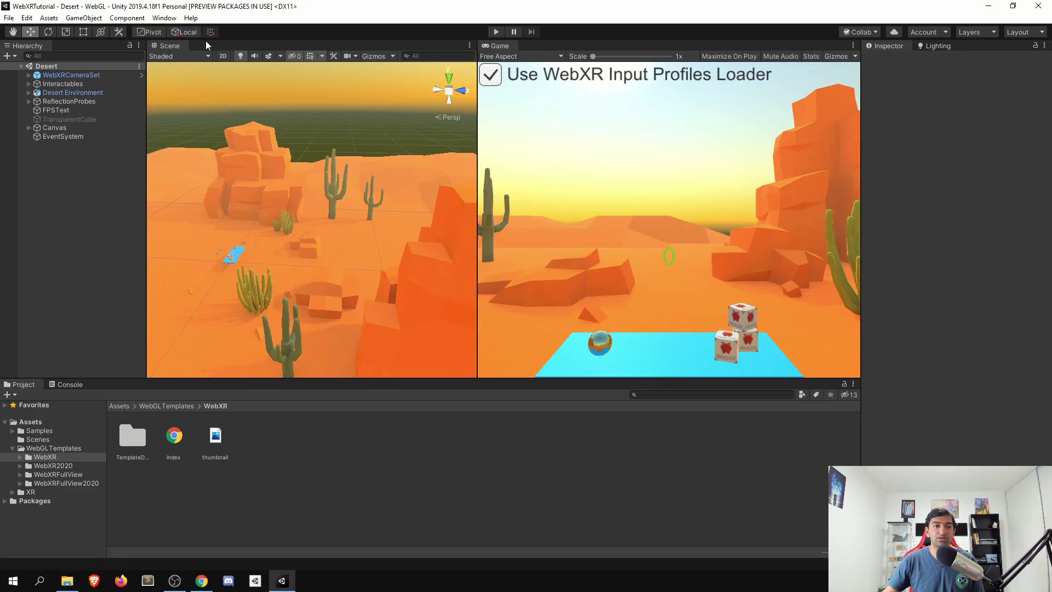
click(164, 18)
click(217, 119)
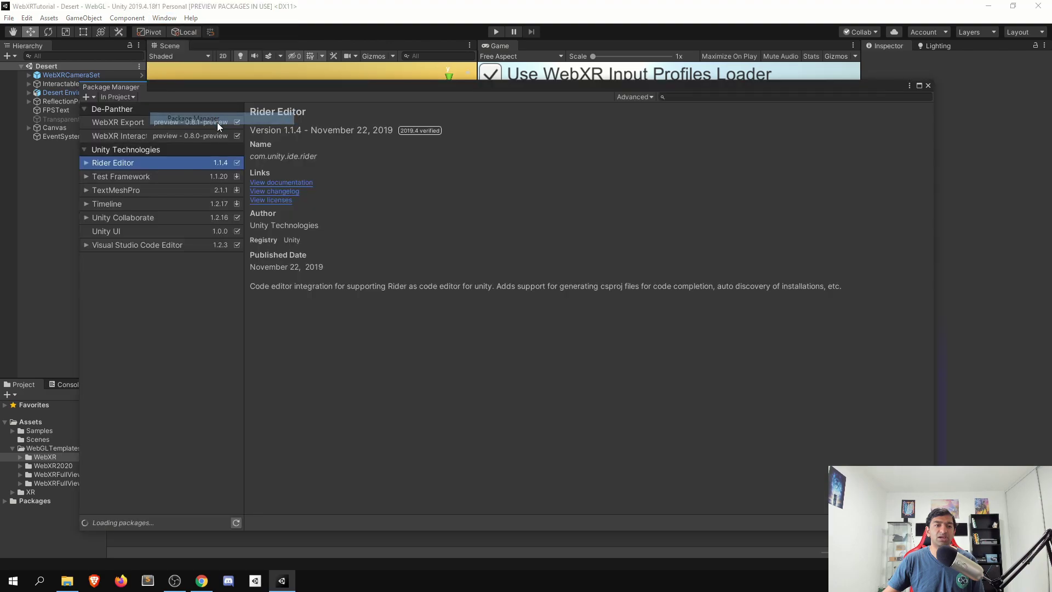
click(94, 97)
click(119, 135)
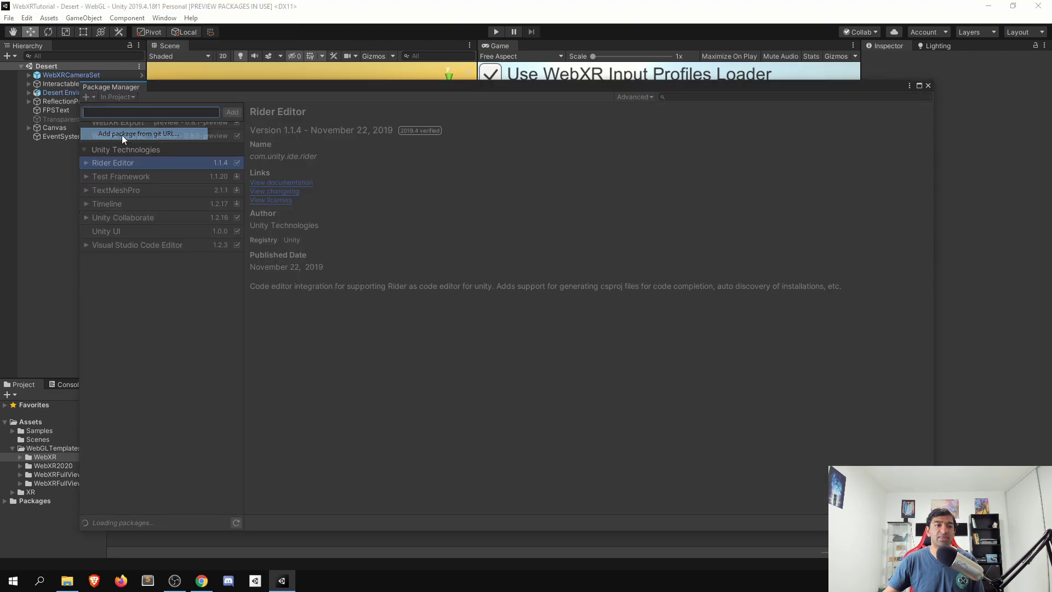
text(io.extendreality.tilia.trackedalias.unity)
click(231, 110)
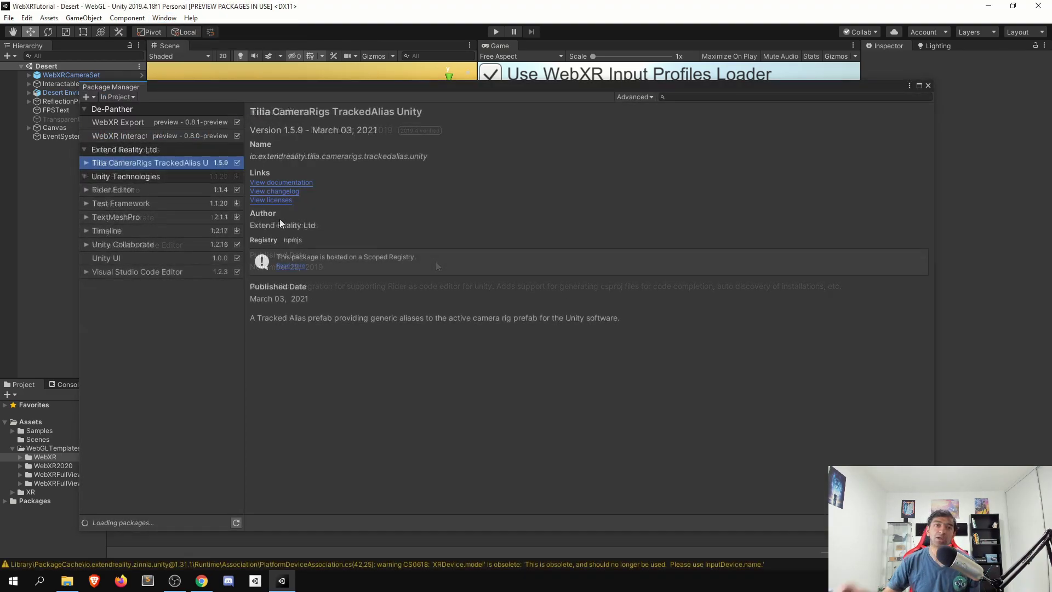
Step: Copy the Tilia Interactables package name from vrtk.io and install it by name
key(alt+Tab)
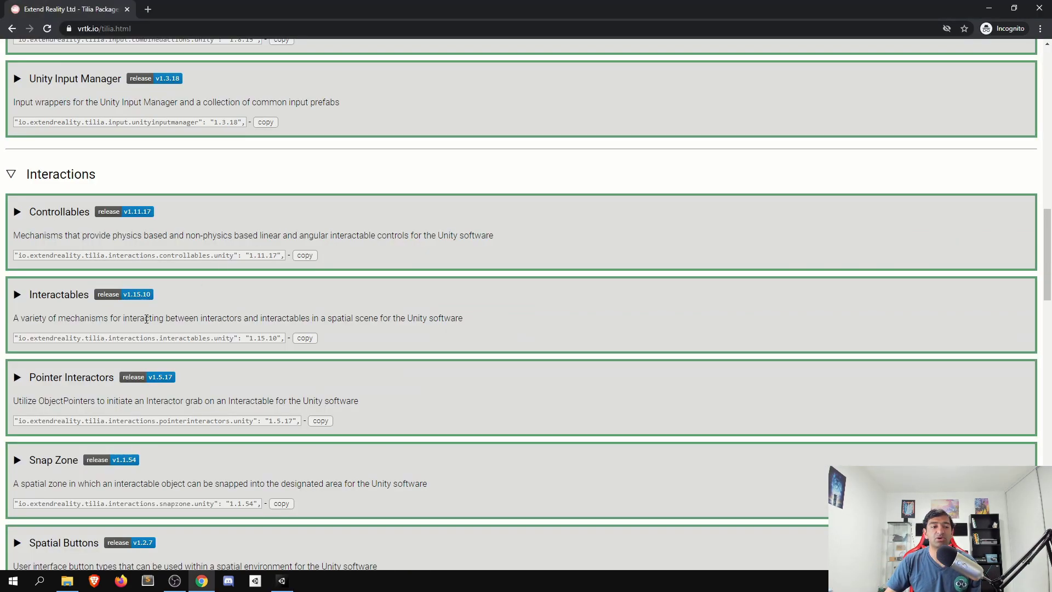
drag(19, 339, 208, 349)
key(alt+Tab)
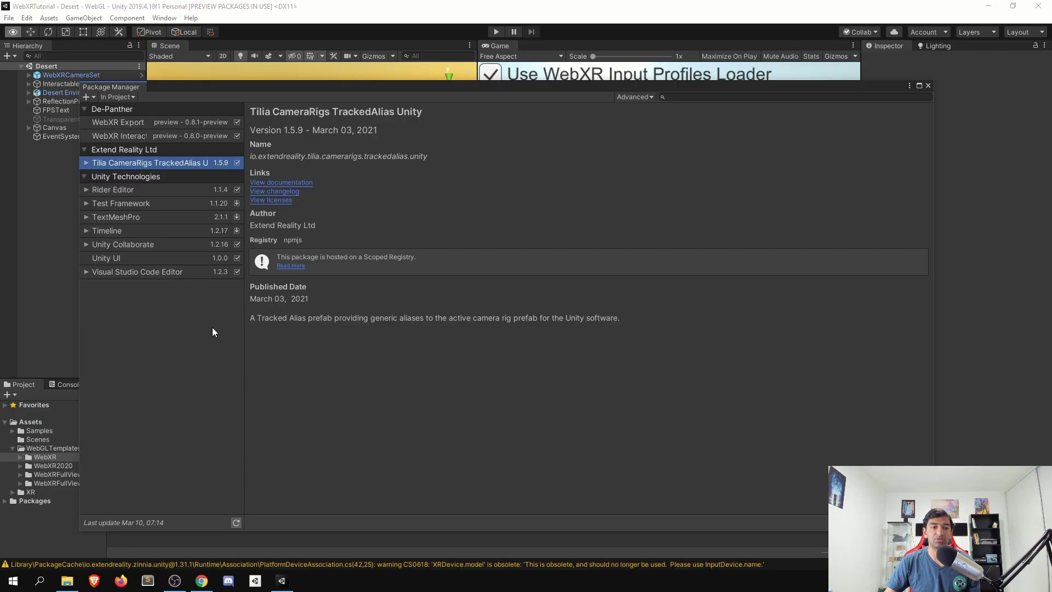
click(88, 96)
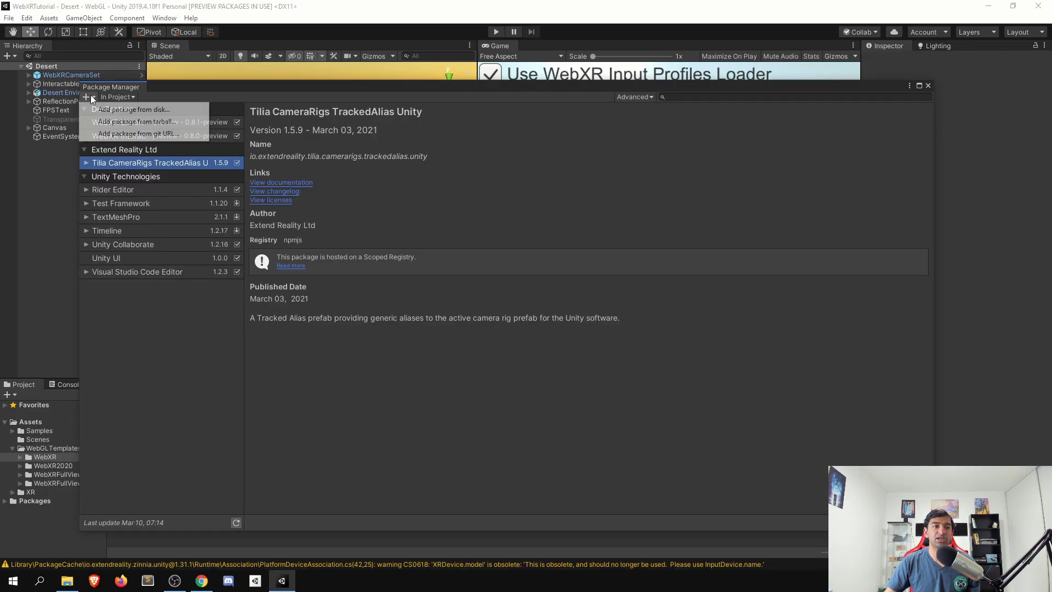
click(115, 132)
text(io.extendreality.tilia.interactions.interactables.unity)
click(232, 112)
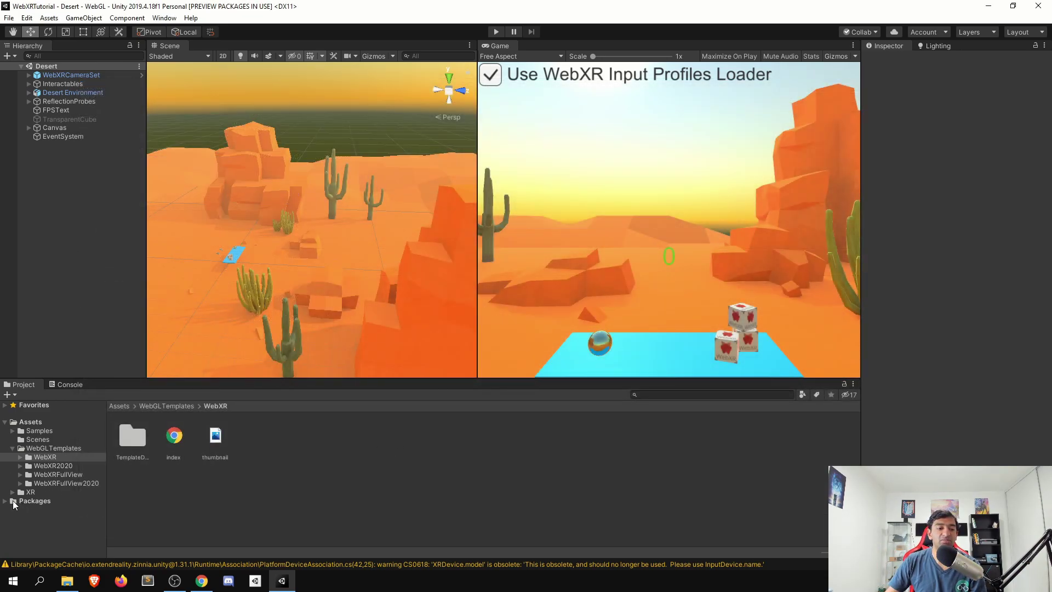
Step: Browse the Packages folder, then collapse Packages and WebGLTemplates in the Project window
click(13, 500)
scroll(49, 499, down, 4)
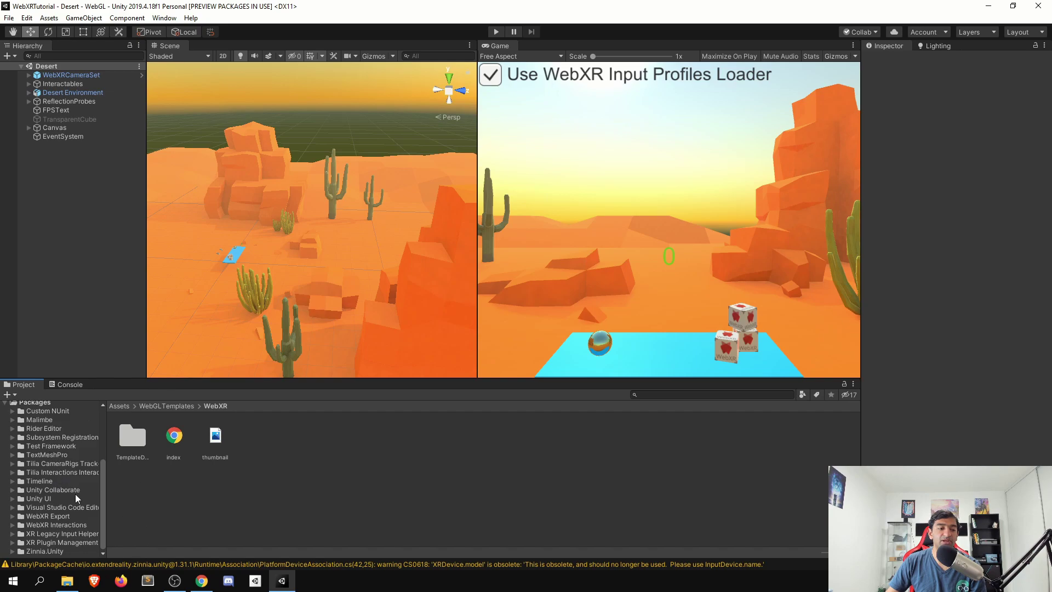
scroll(63, 503, up, 4)
click(5, 502)
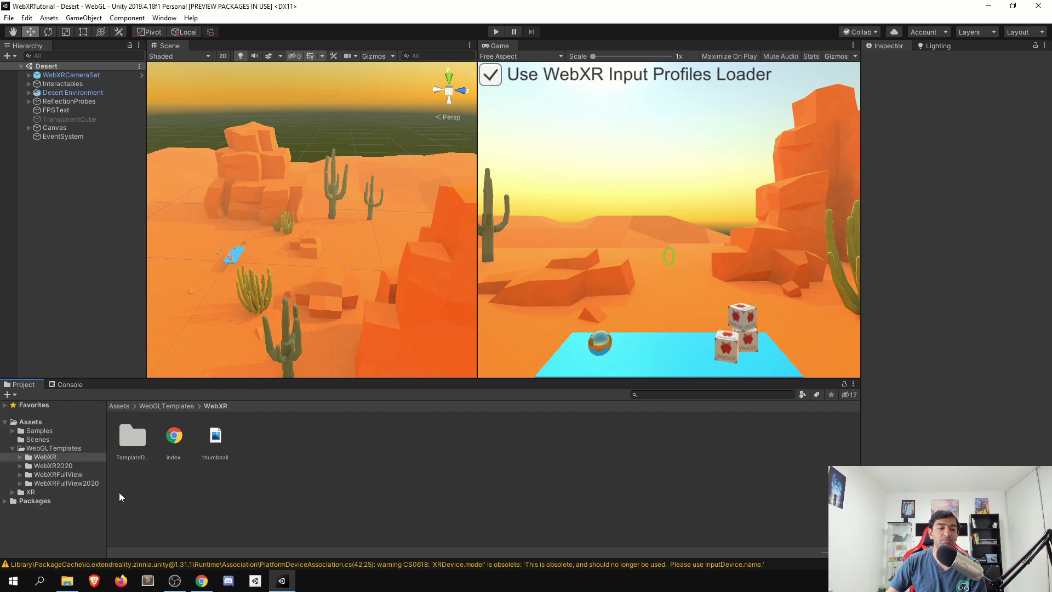
click(12, 448)
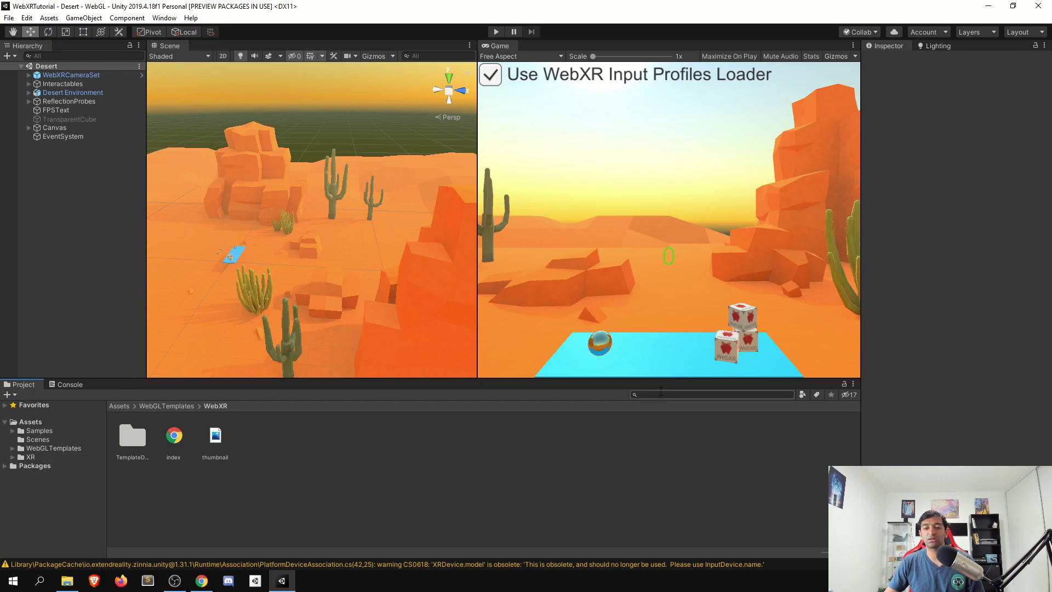
Step: Search 'Tracked' in packages and drag the CameraRigs.TrackedAlias prefab into the Hierarchy
click(663, 394)
text(Tracked)
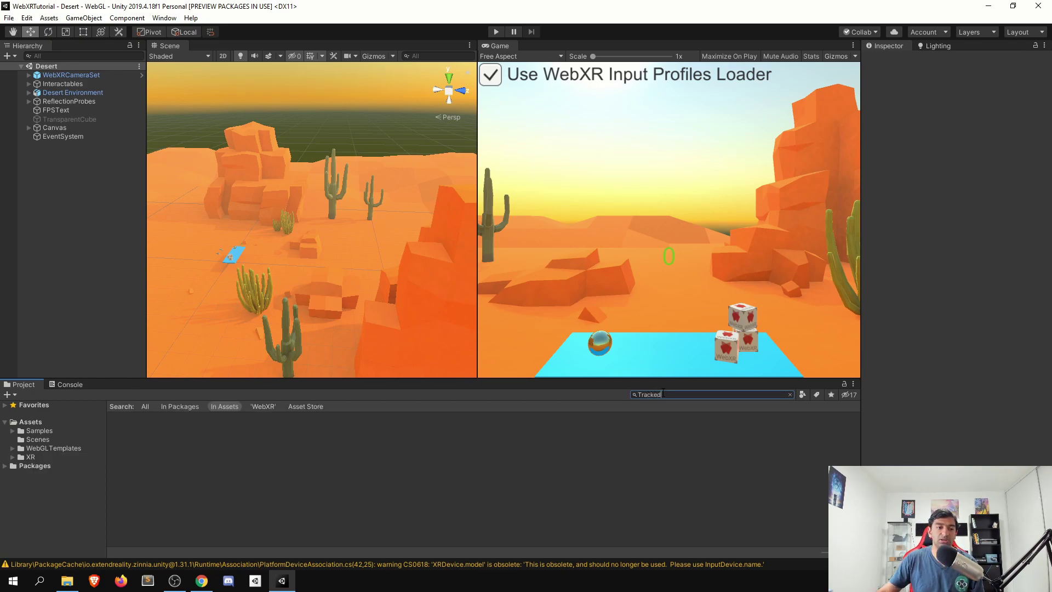
click(183, 409)
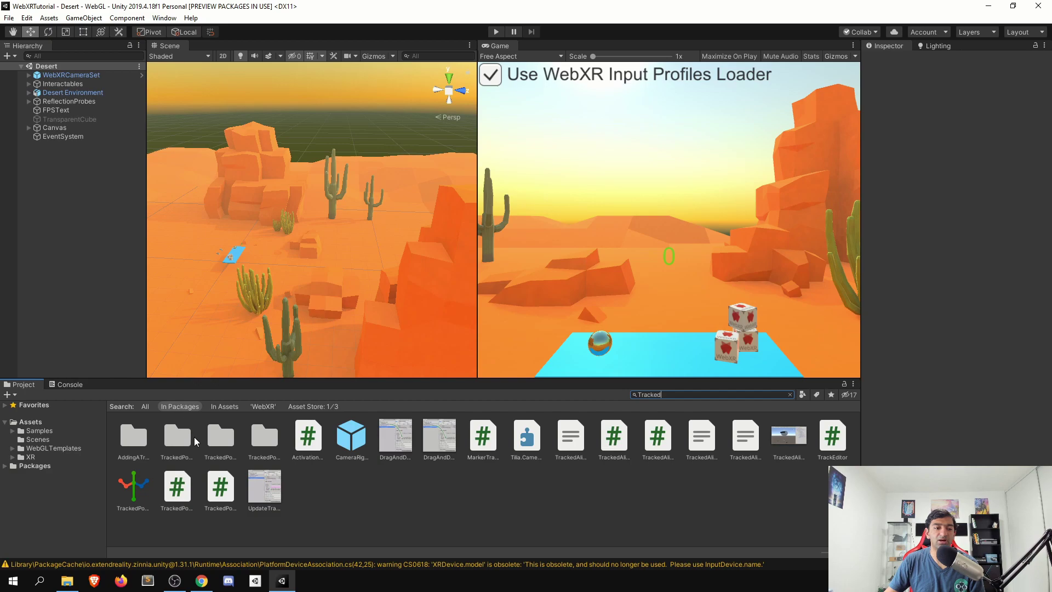
click(359, 446)
drag(367, 449, 34, 201)
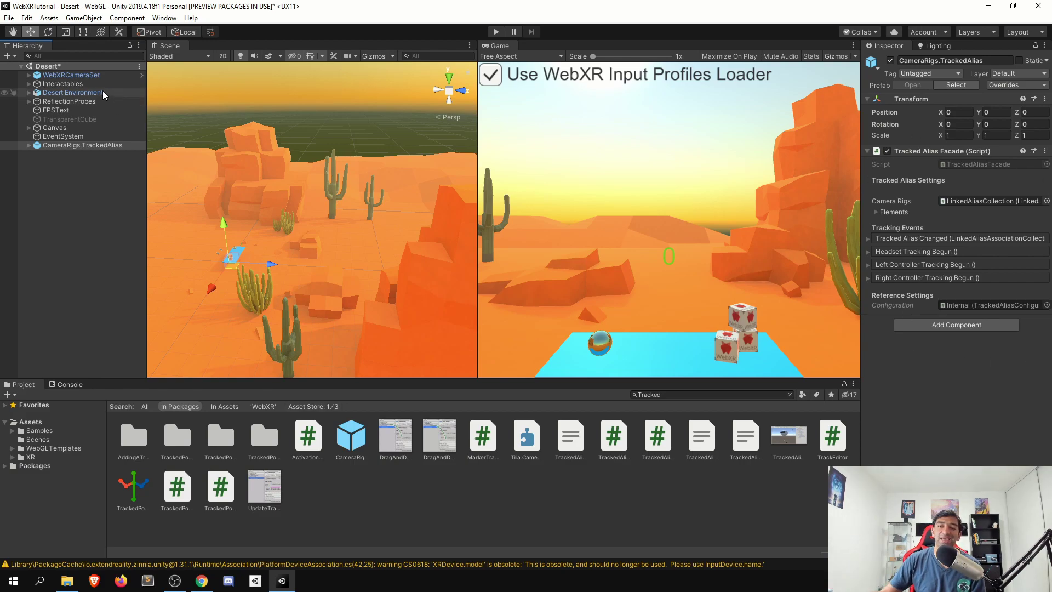
Step: Set the Camera Rigs elements list size to 1
click(890, 211)
click(956, 223)
text(1)
key(Return)
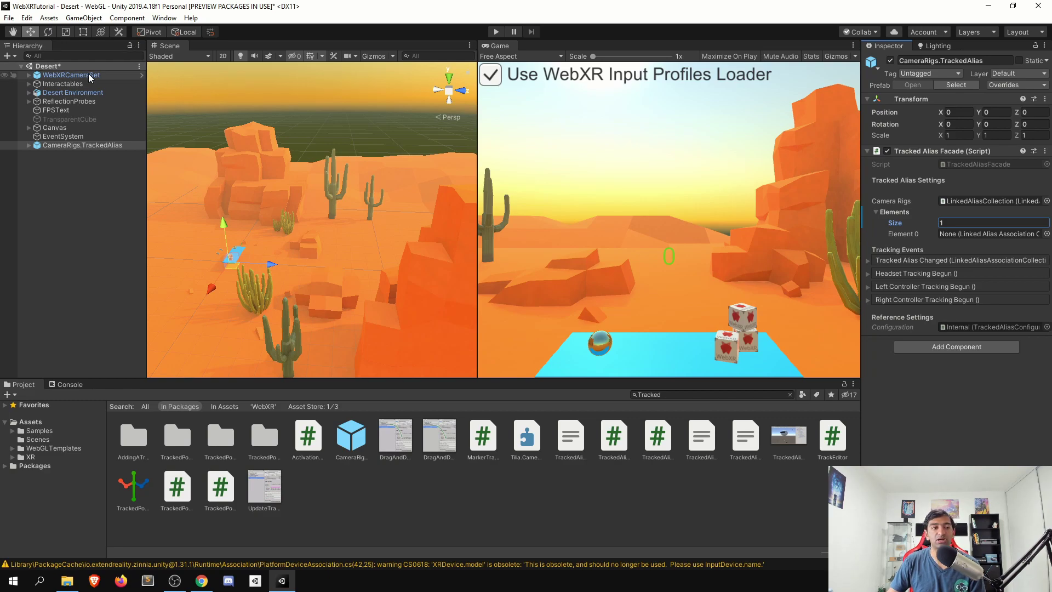
Step: Add a Linked Alias Association Collection to WebXRCameraSet with Play Area set to WebXRCameraSet
click(71, 75)
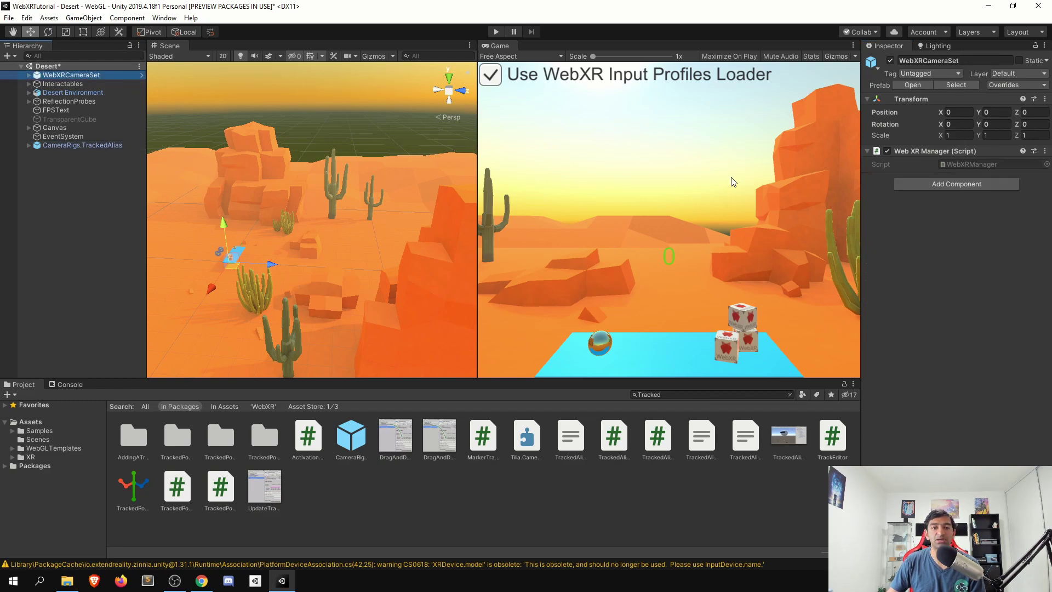
click(941, 184)
text(Linked)
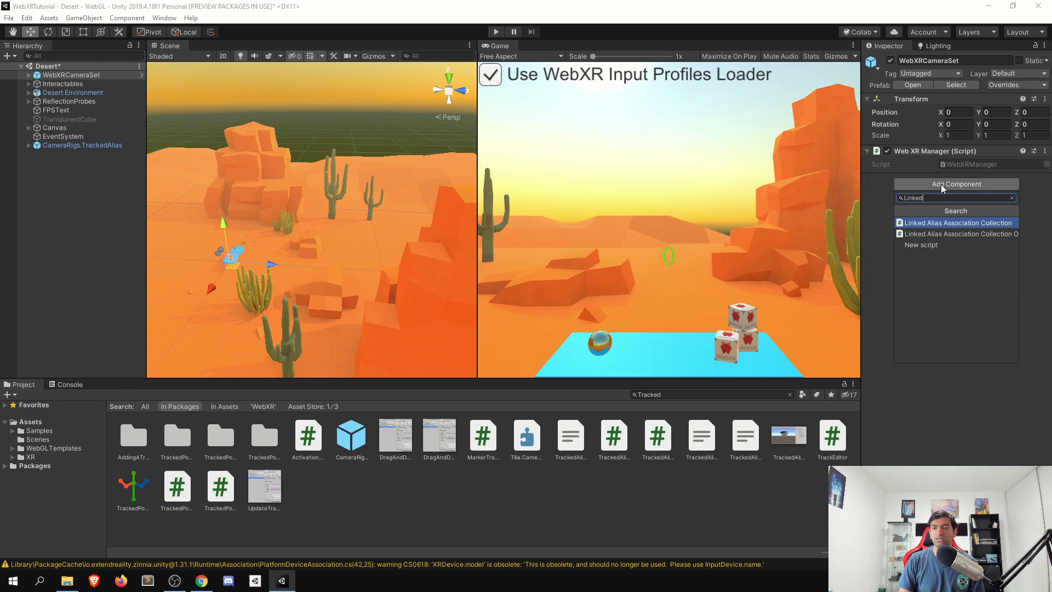
key(Return)
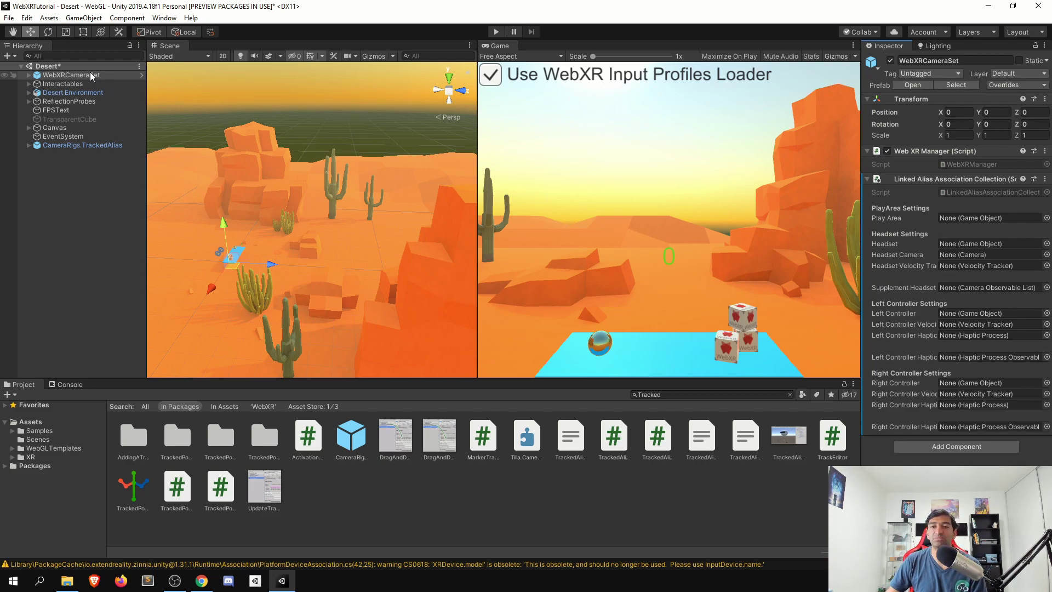
drag(90, 76, 999, 218)
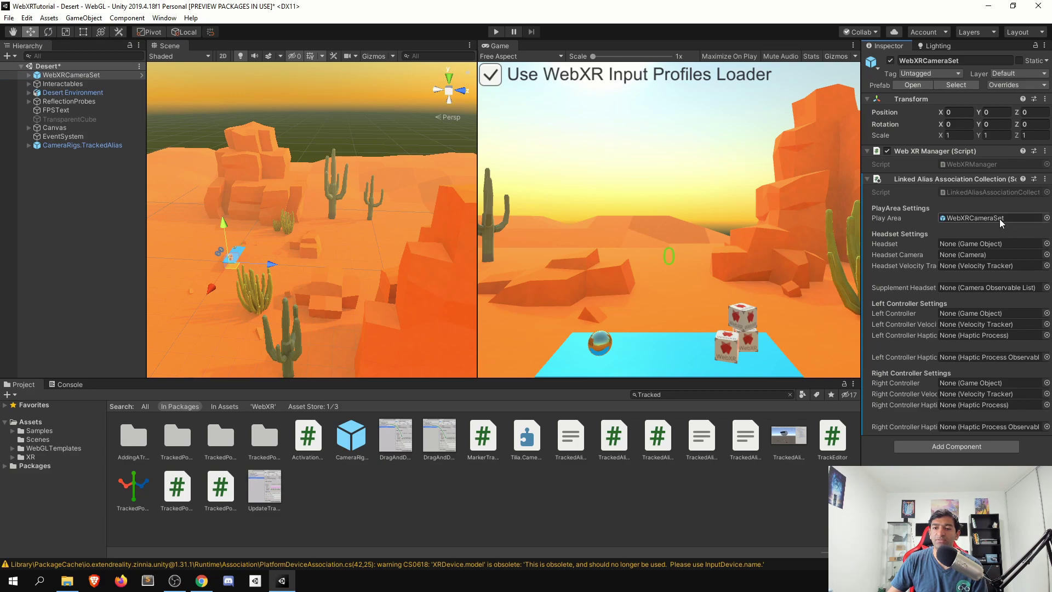
Step: Assign Cameras as Headset and CameraMain as Headset Camera in the alias collection
click(29, 75)
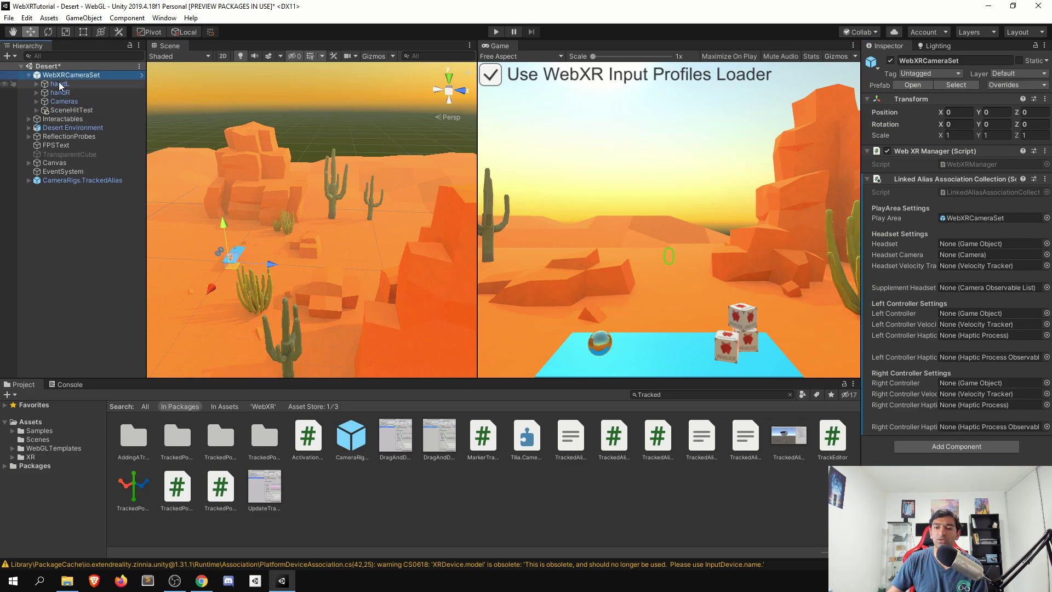
drag(41, 101, 970, 243)
click(37, 102)
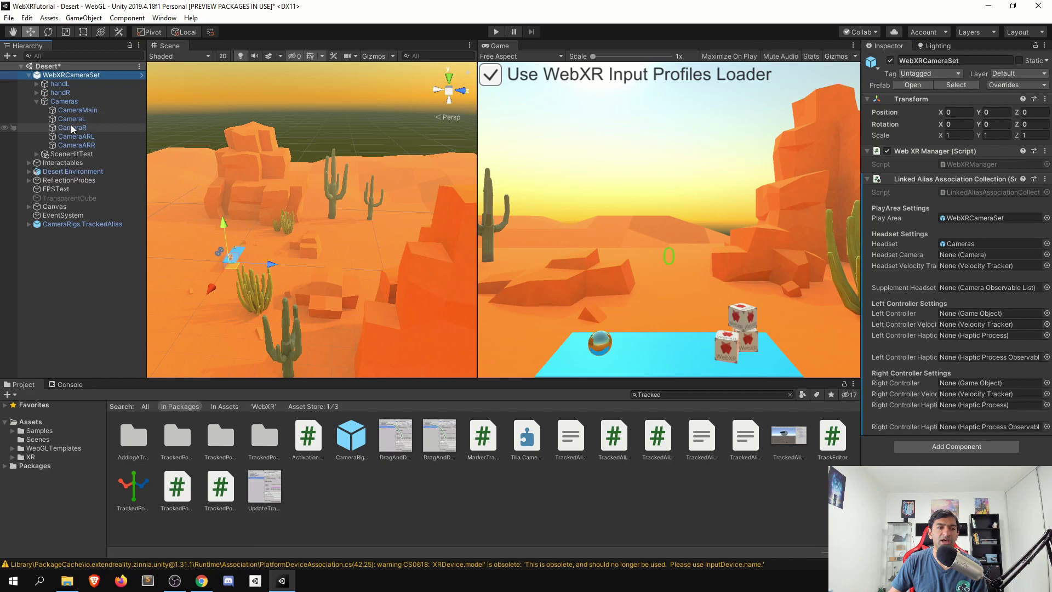
drag(77, 109, 953, 251)
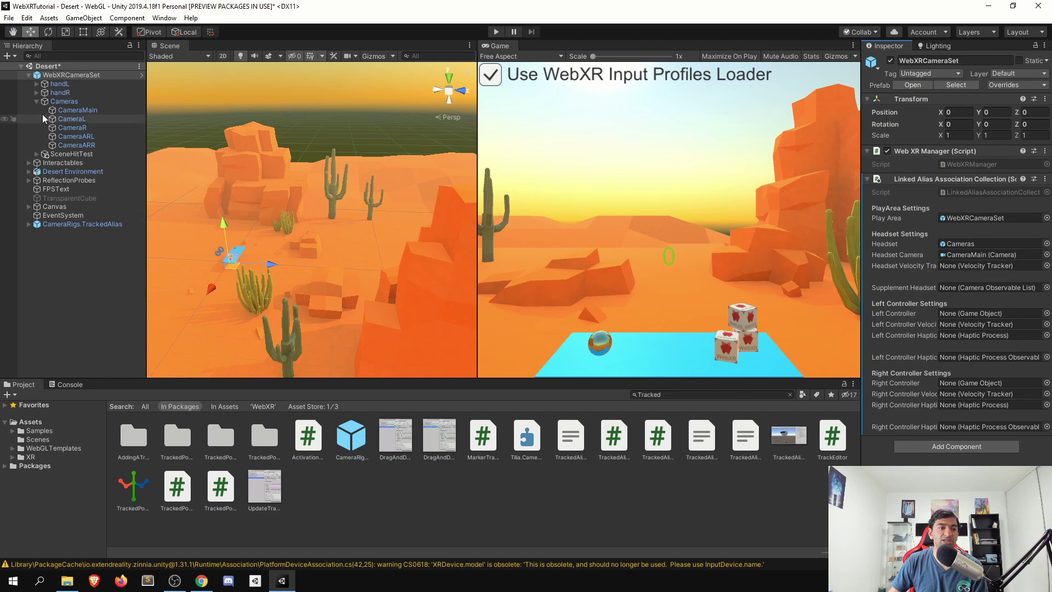
Step: Assign handL as Left Controller and handR as Right Controller
click(36, 92)
click(59, 83)
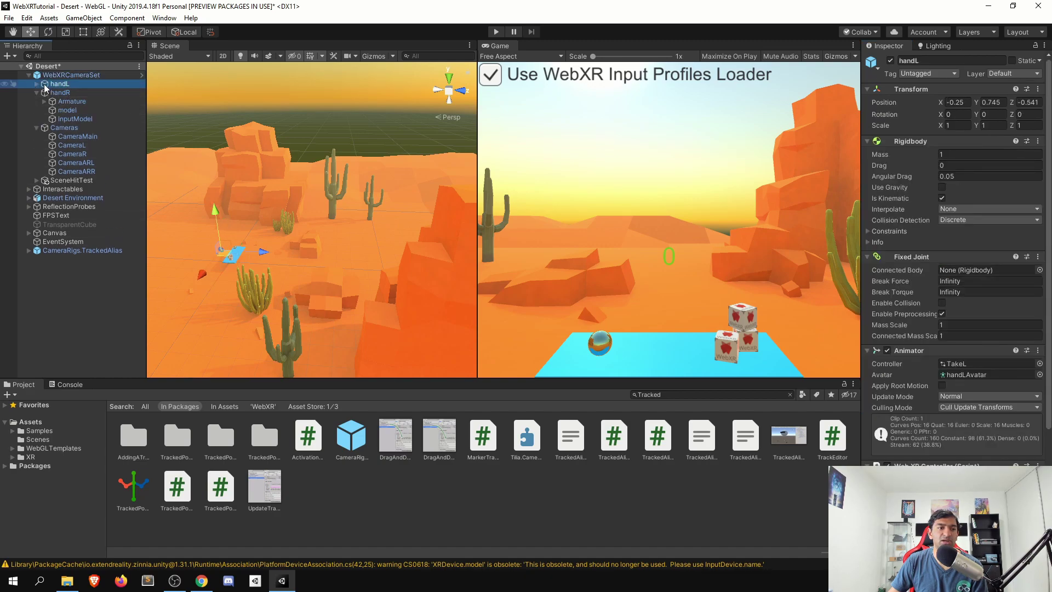
click(63, 75)
click(37, 84)
drag(52, 90, 975, 314)
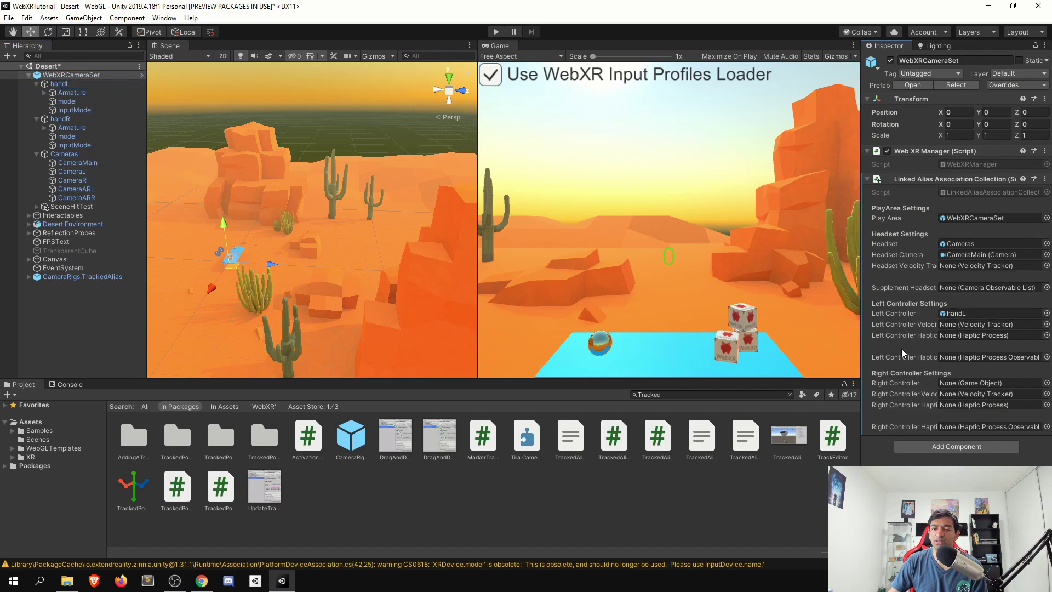
drag(59, 119, 978, 386)
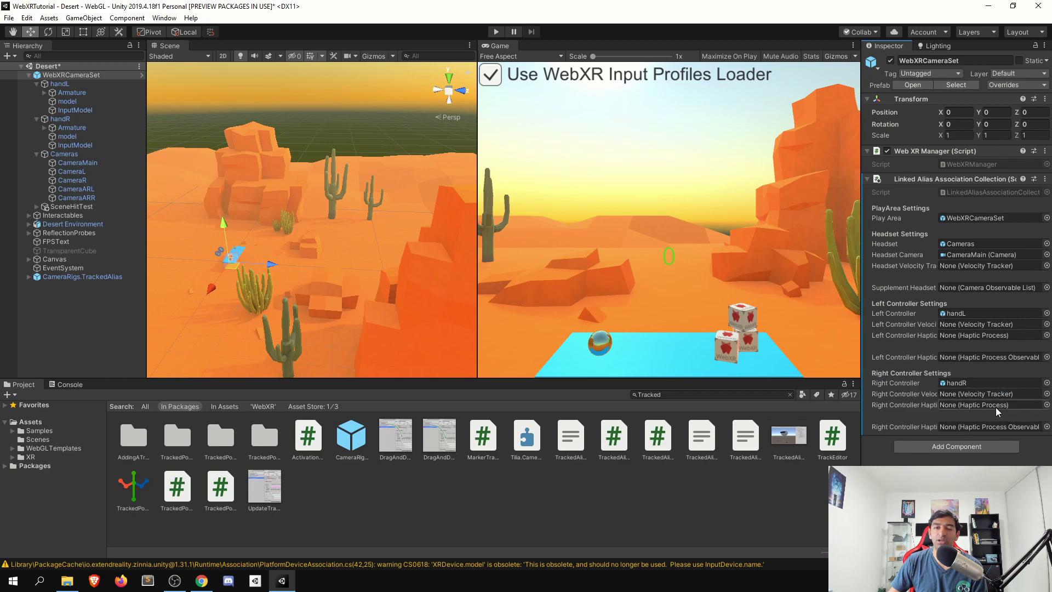
Step: Create an empty child object under WebXRCameraSet
click(44, 84)
click(66, 75)
right_click(67, 75)
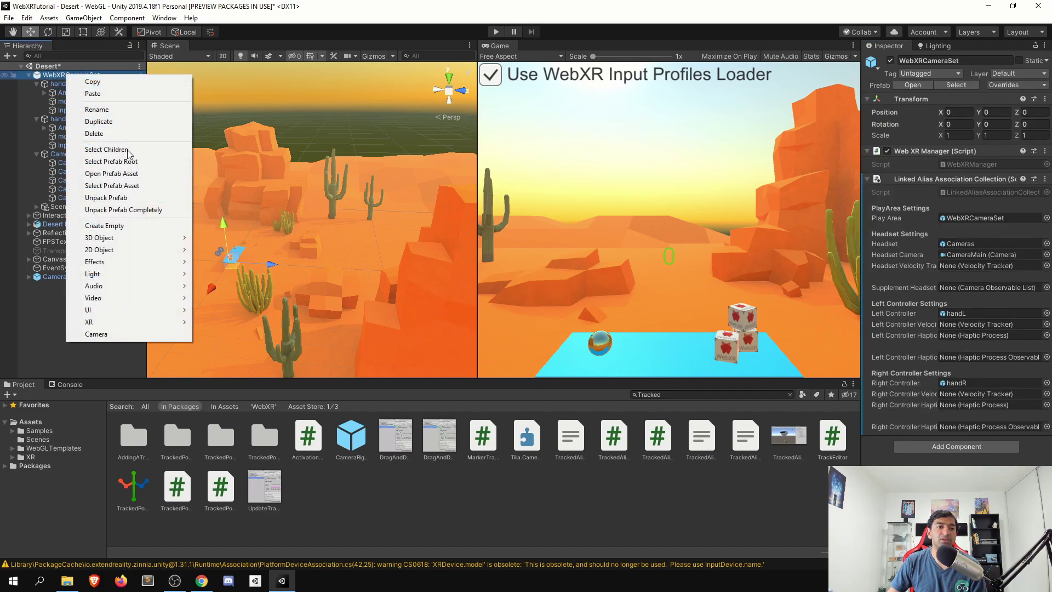
click(145, 228)
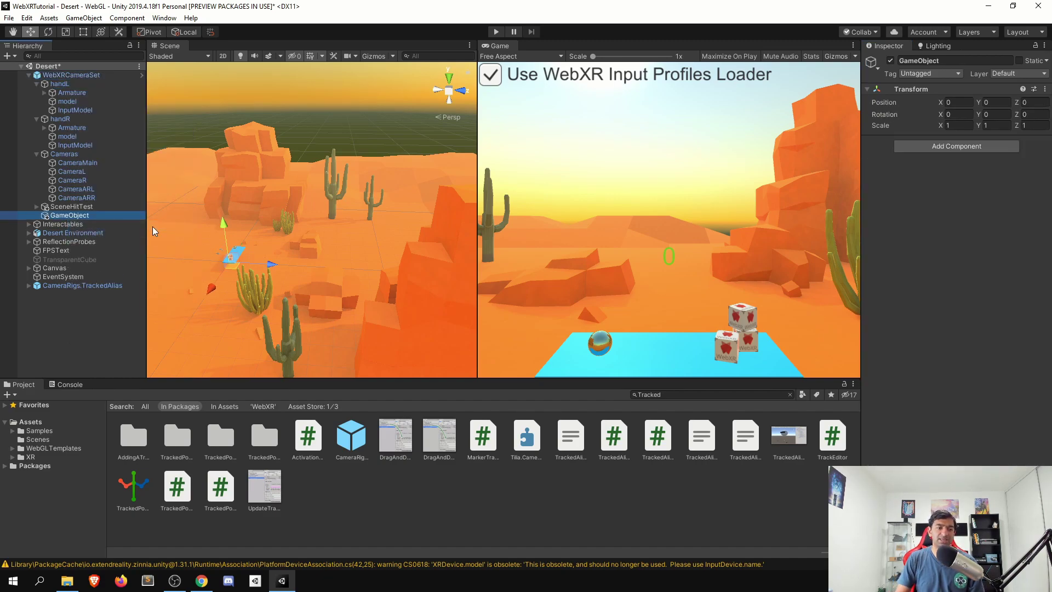
key(e)
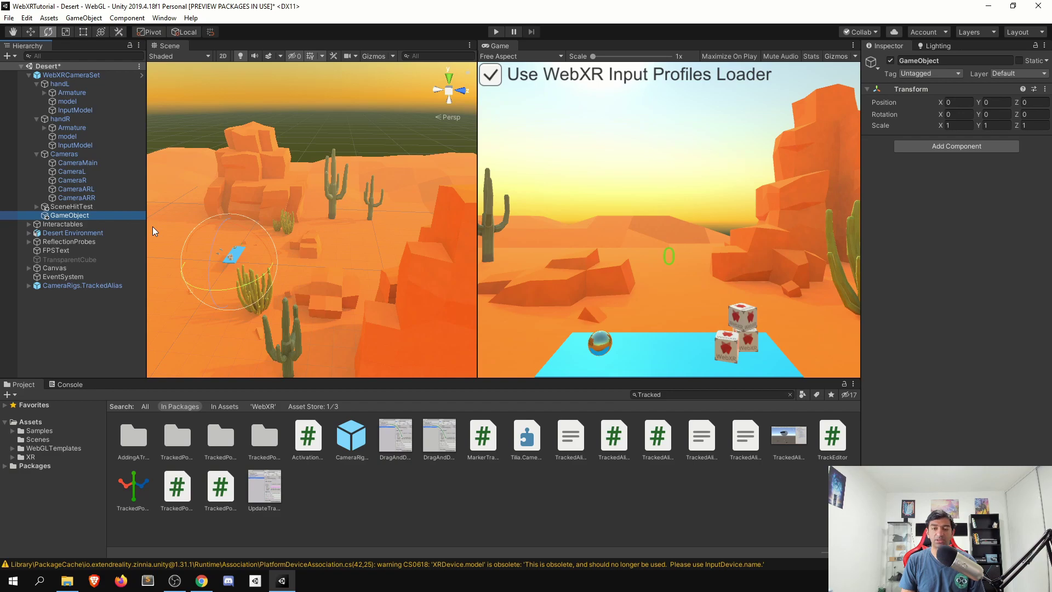
key(y)
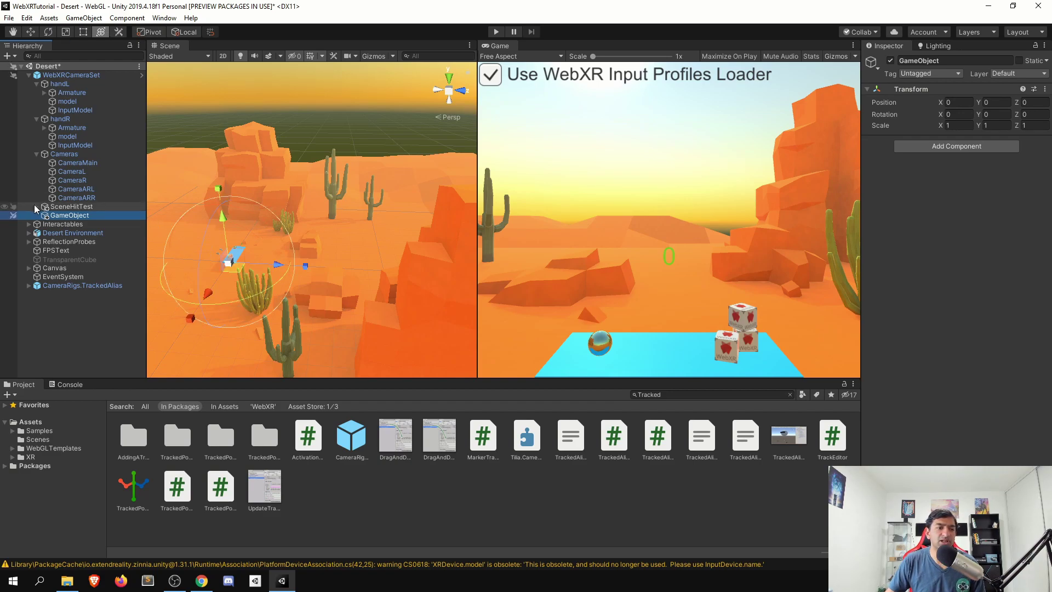
Step: Rename the new empty child to Velocity and open its context options
click(936, 60)
text(Velocity)
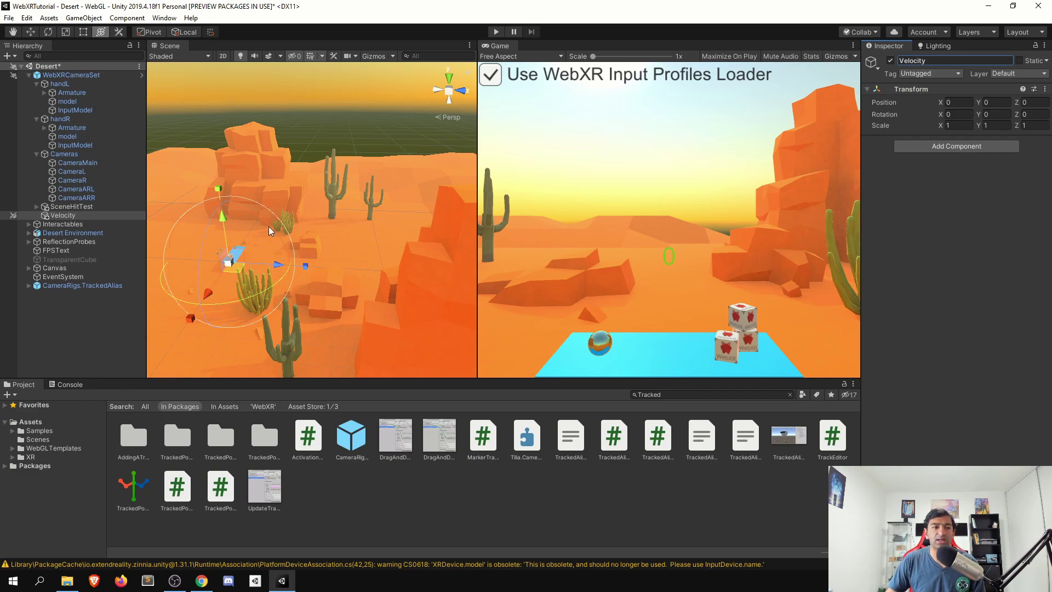
right_click(70, 217)
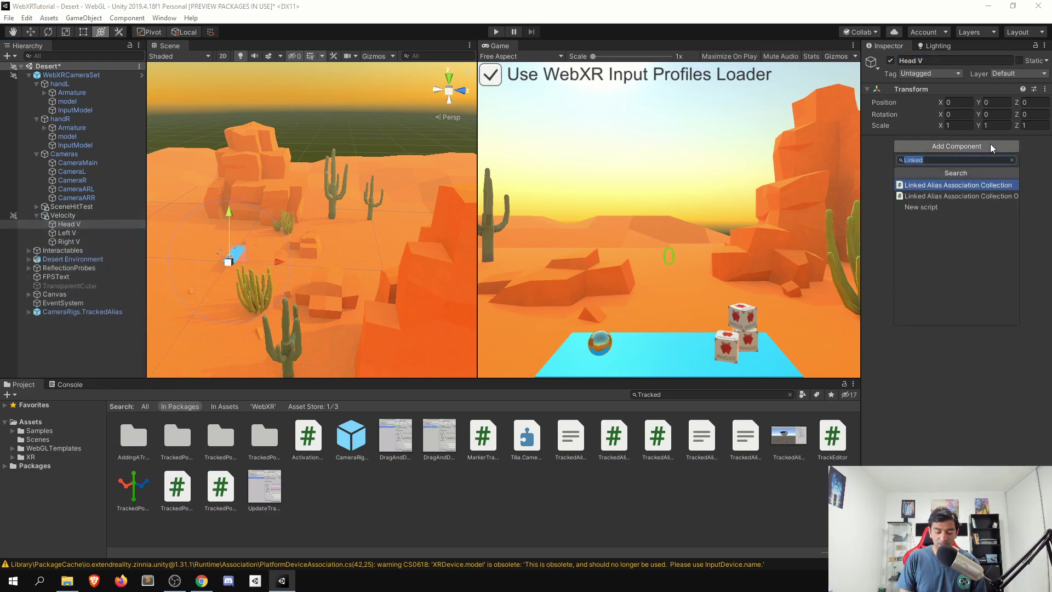
text(Vel)
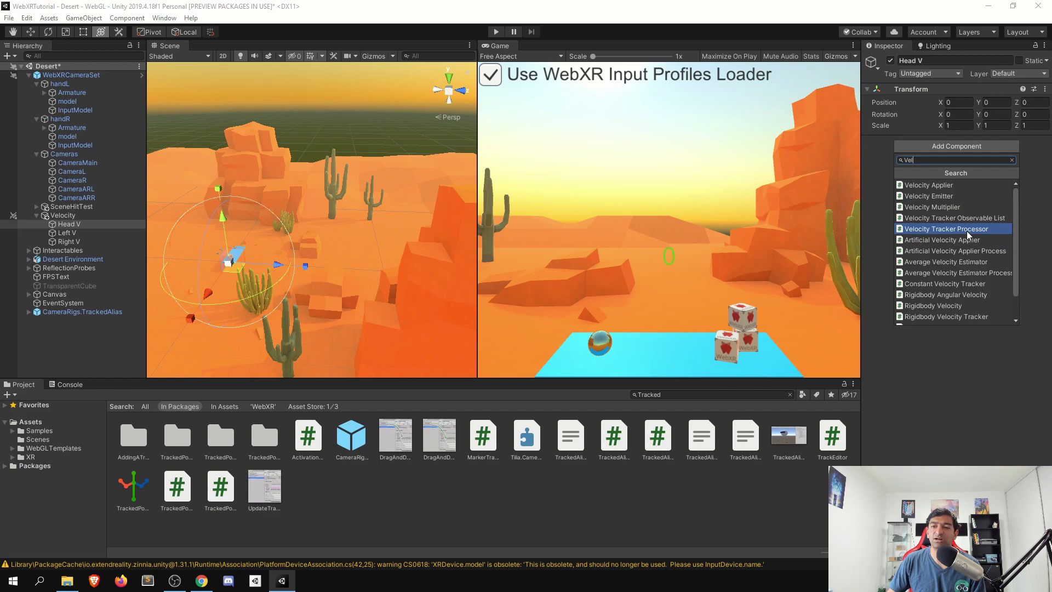
Step: Give Head V an Average Velocity Estimator with Source Cameras, relative to WebXRCameraSet
click(967, 265)
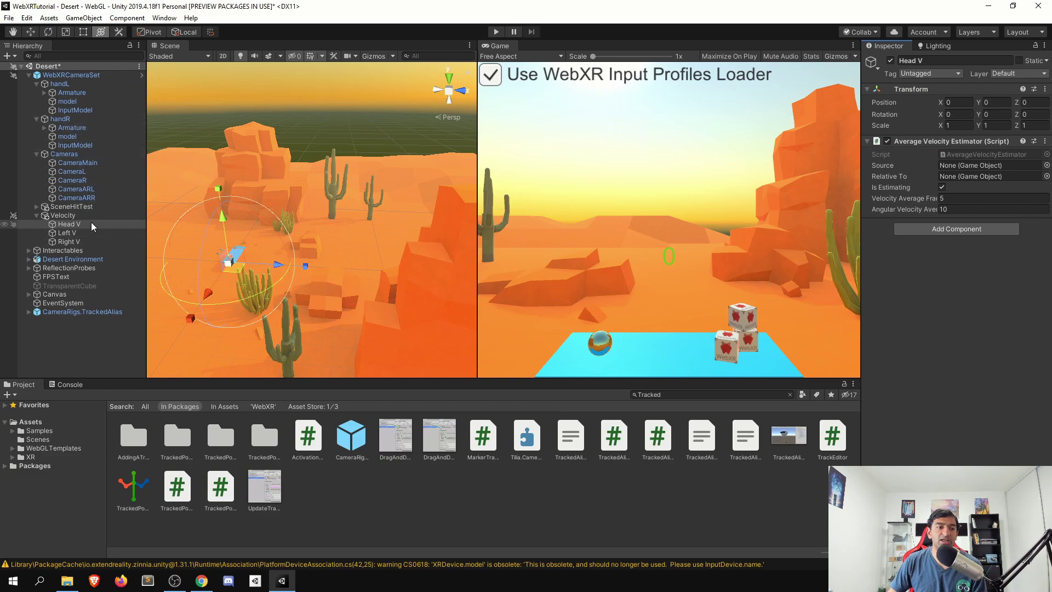
drag(64, 154, 964, 166)
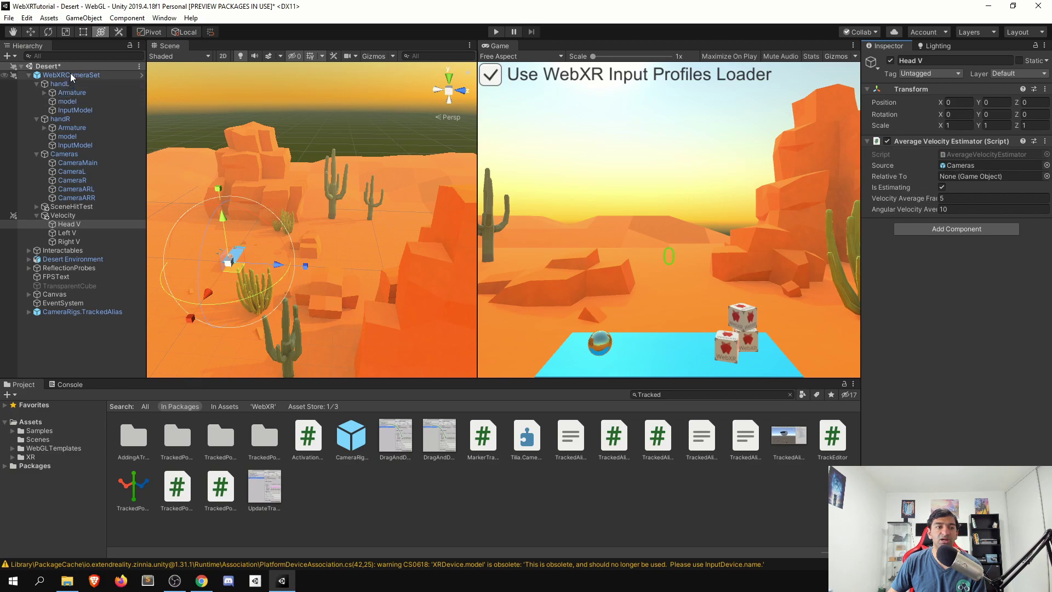
drag(66, 75, 1007, 181)
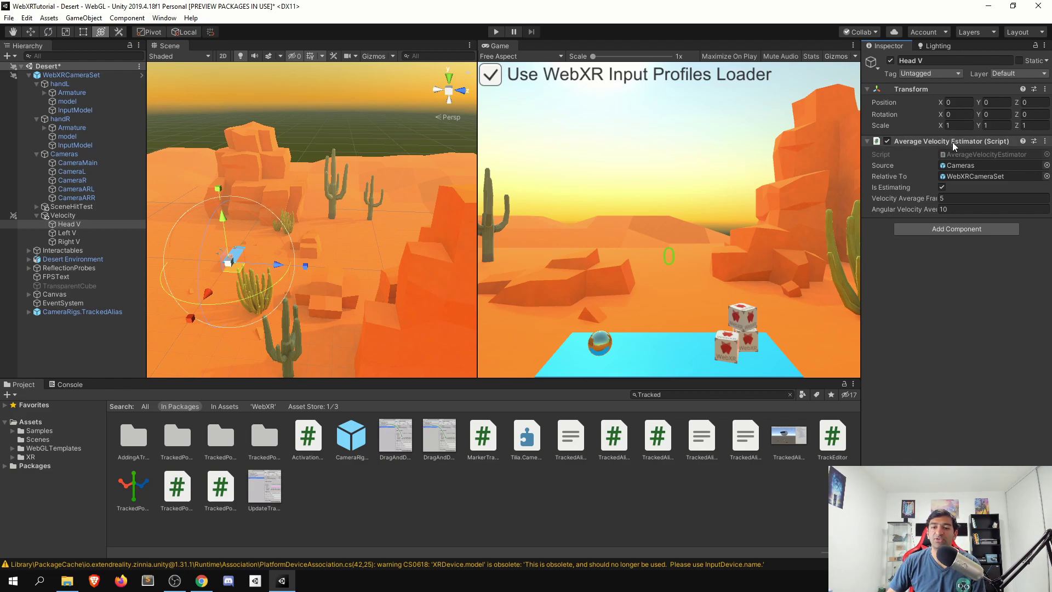
Step: Add Average Velocity Estimator components to both Left V and Right V
click(101, 234)
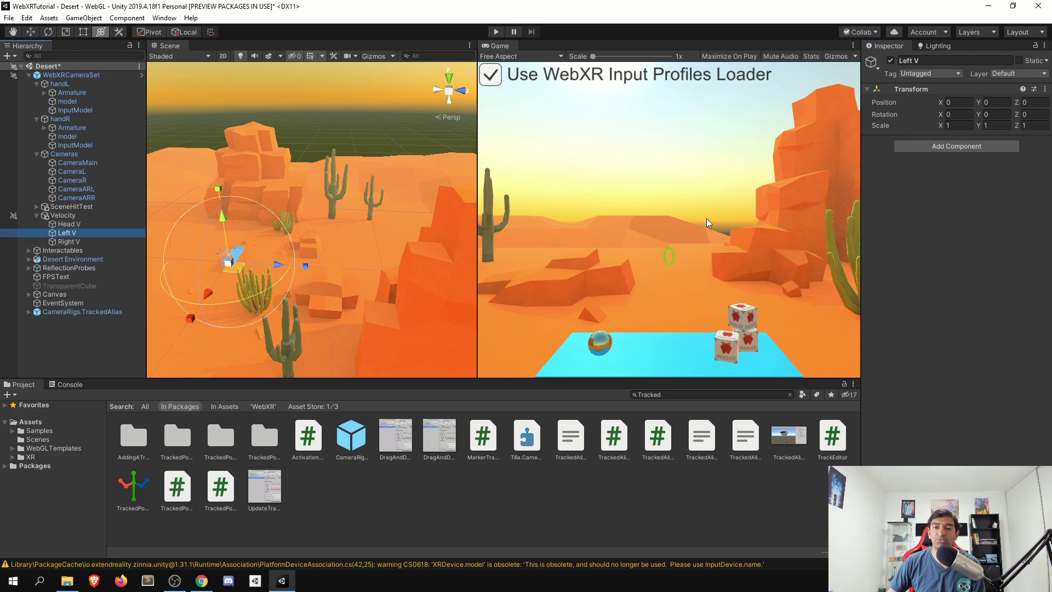
click(955, 145)
click(953, 262)
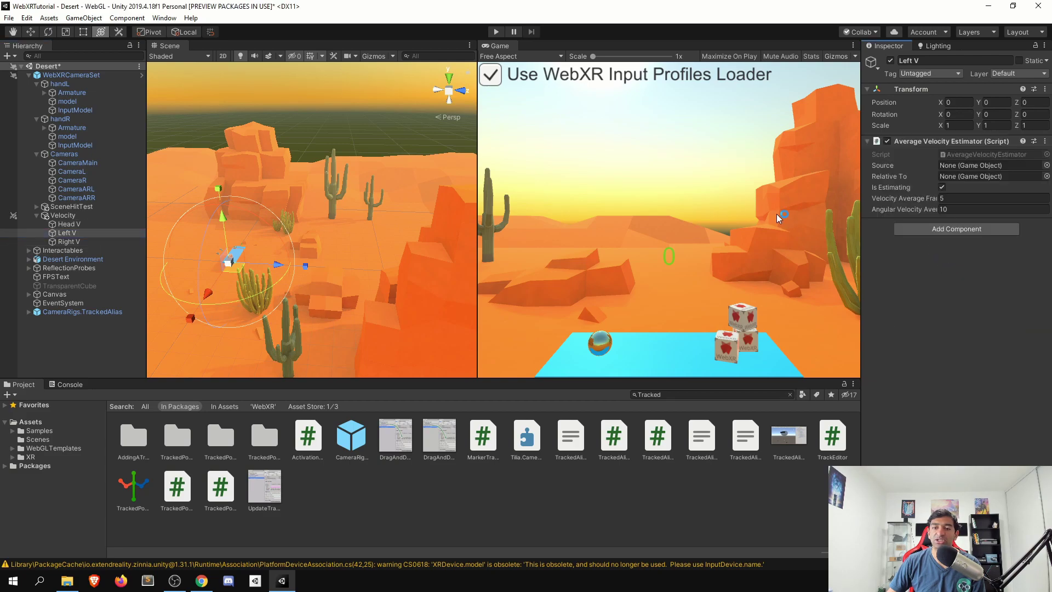
click(78, 242)
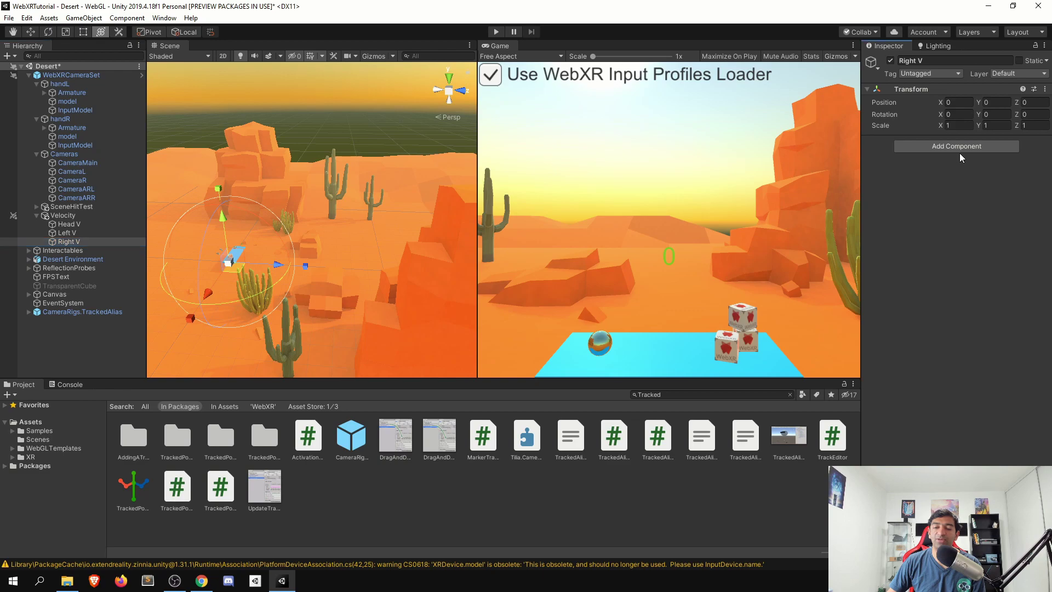
click(960, 163)
click(963, 147)
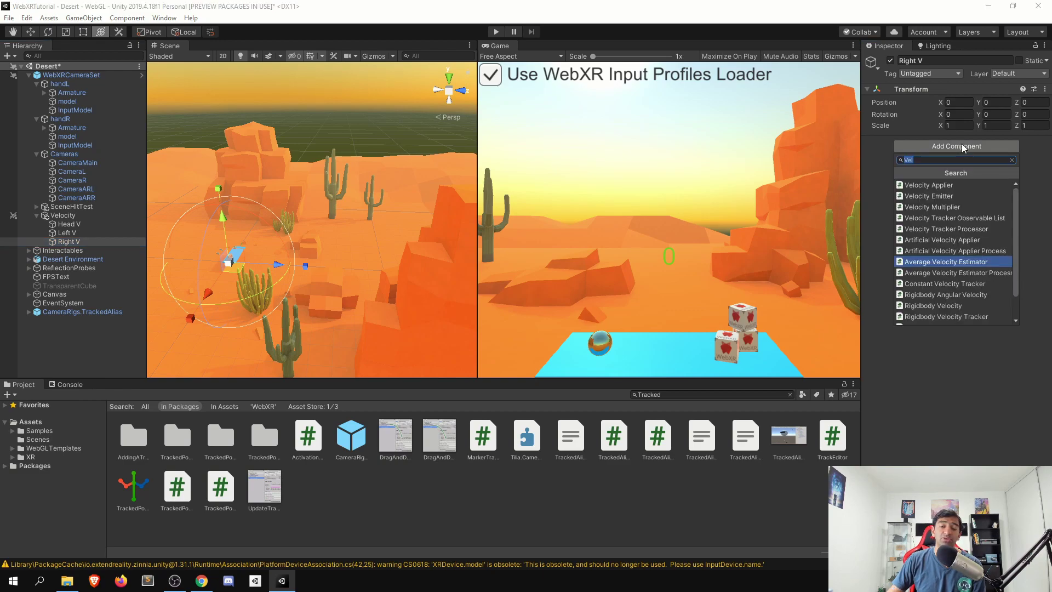
click(955, 261)
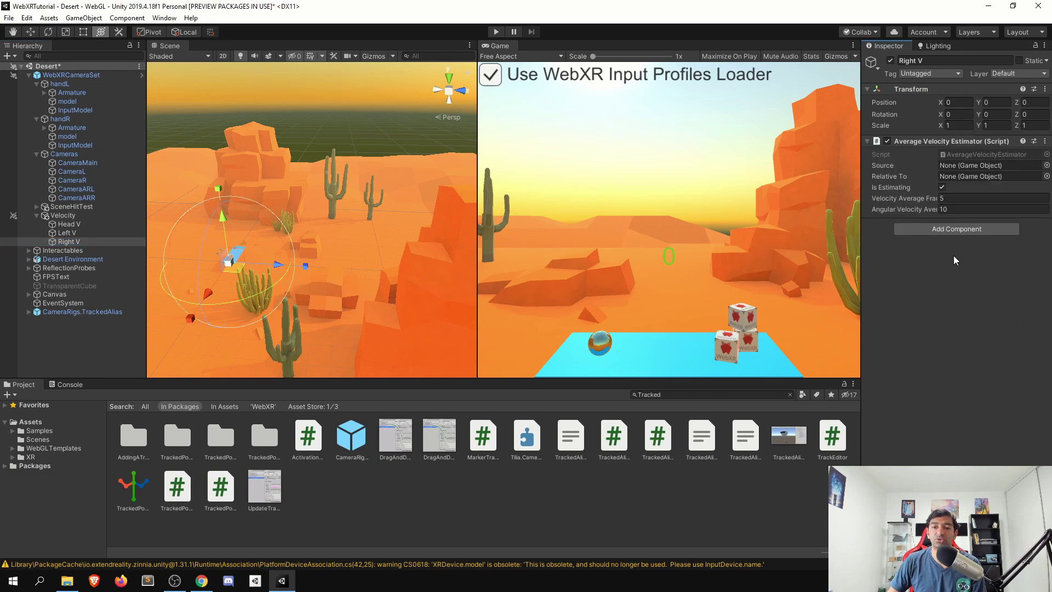
Step: Set Left V and Right V Sources to handL and handR, relative to WebXRCameraSet
click(82, 233)
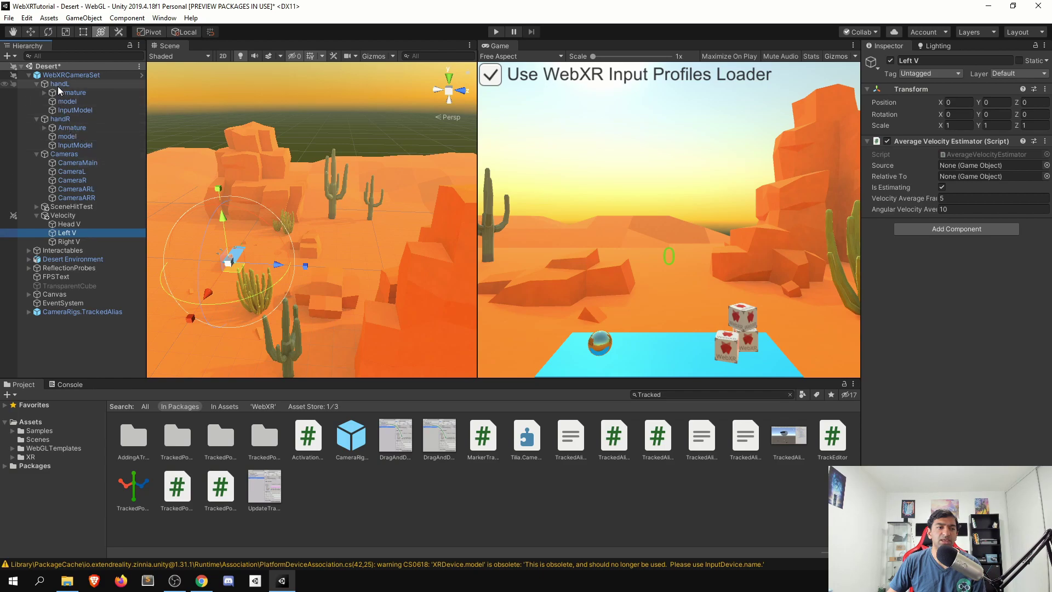
drag(61, 83, 1041, 165)
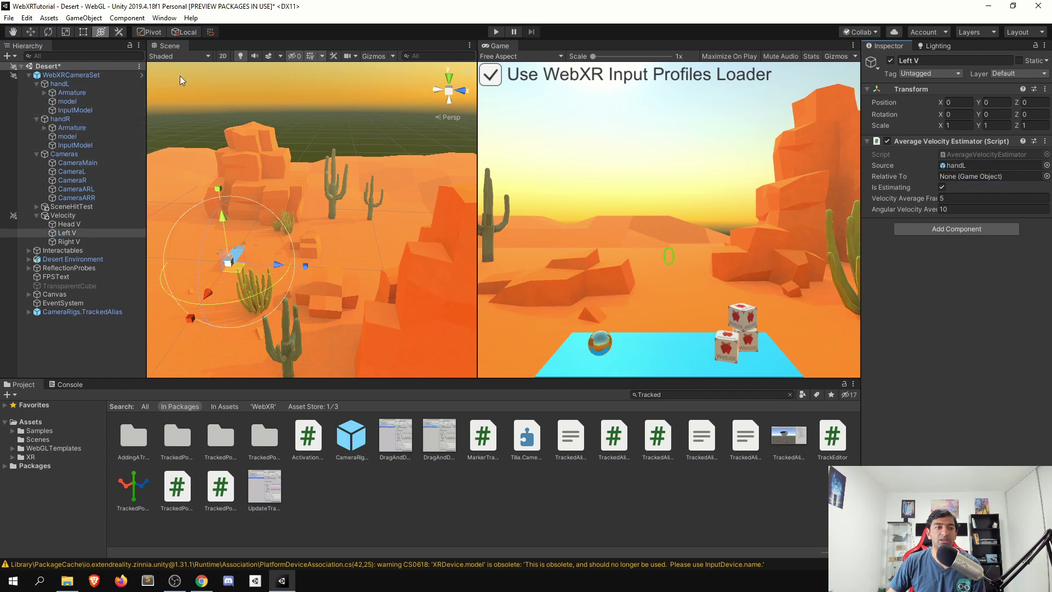
drag(867, 203, 986, 176)
click(68, 241)
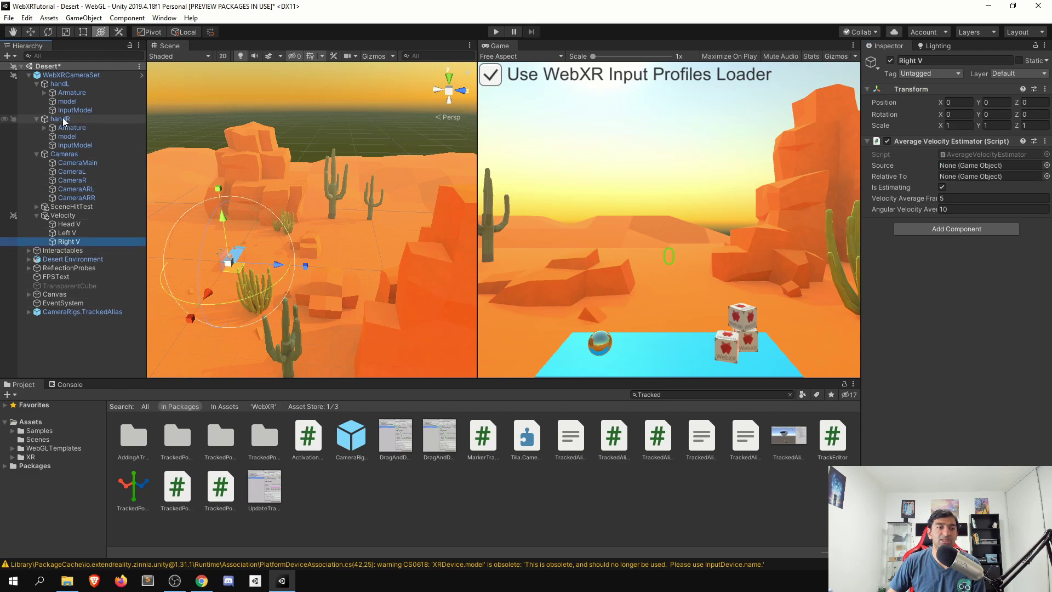
drag(61, 119, 987, 165)
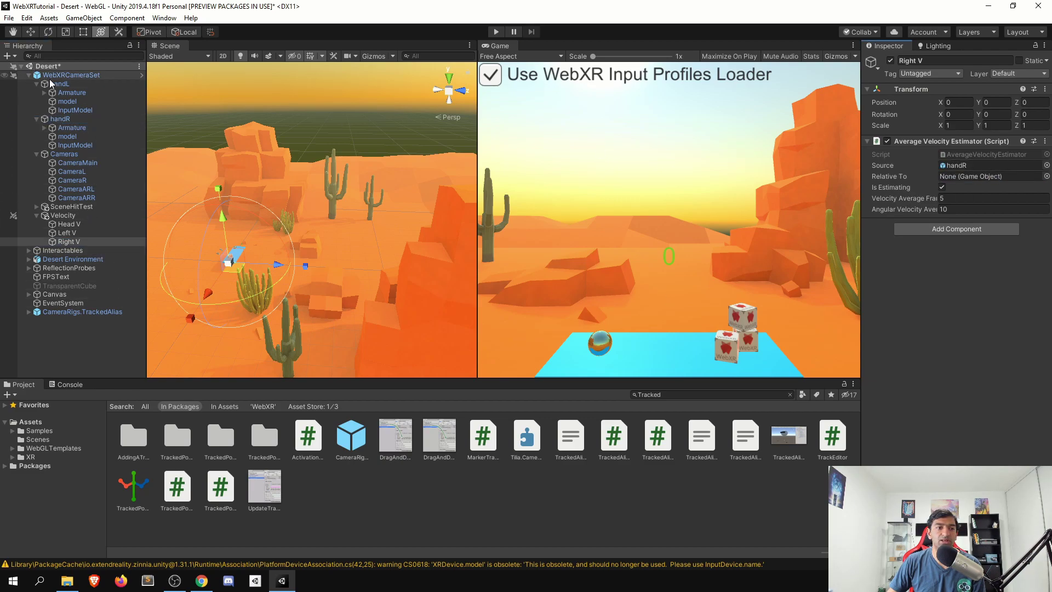
drag(71, 75, 1035, 178)
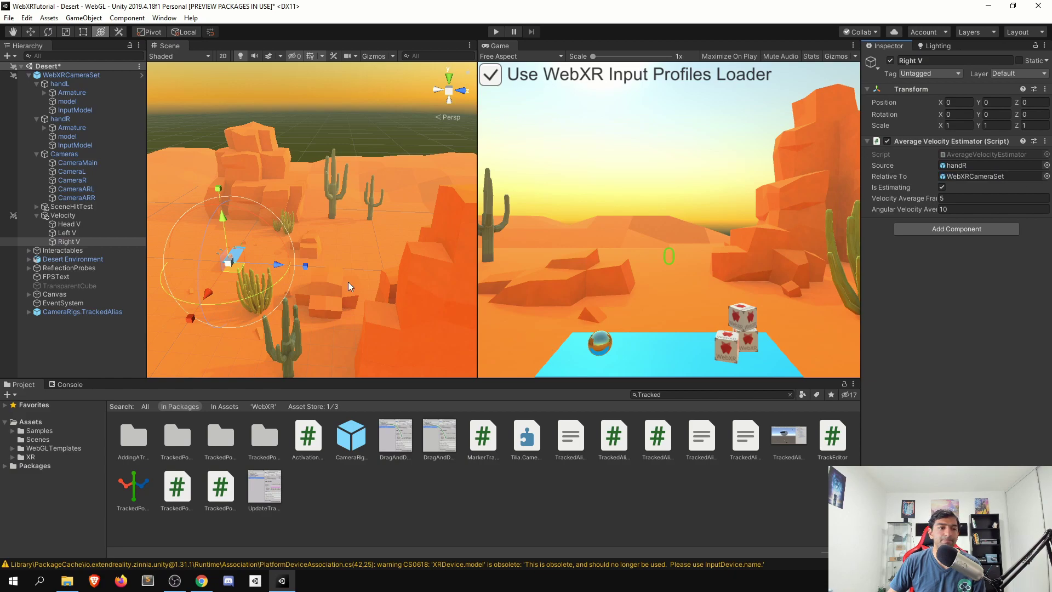
Step: Drag Head V, Left V and Right V into WebXRCameraSet's headset and controller velocity tracker fields
click(54, 215)
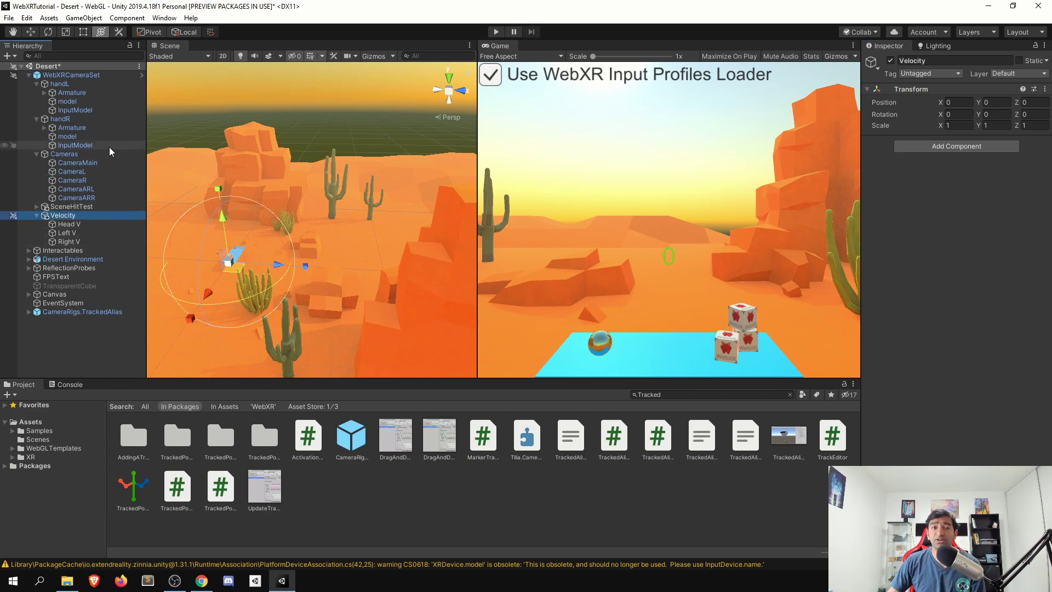
click(84, 75)
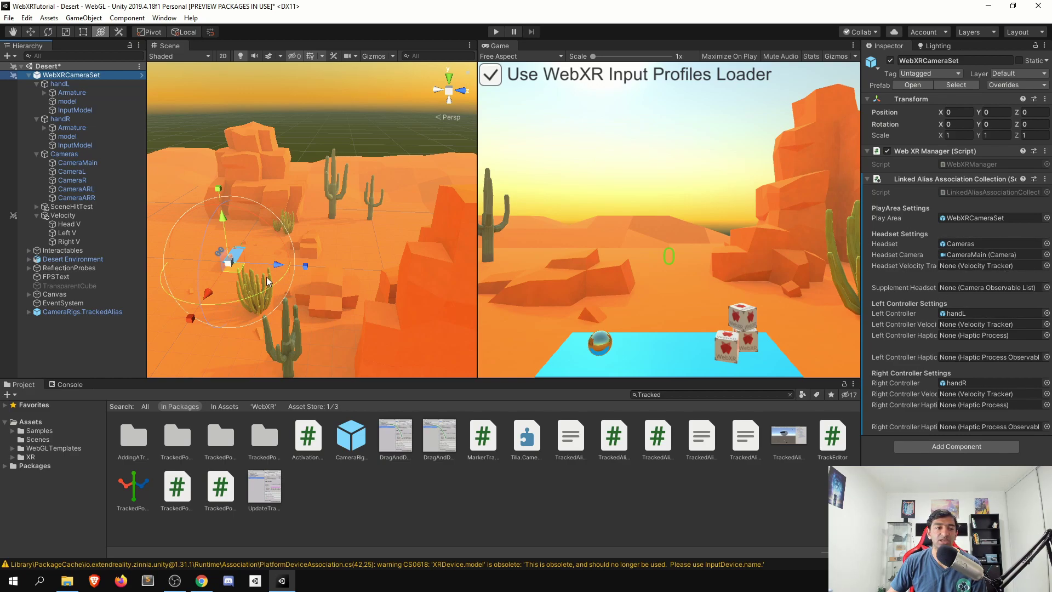
drag(76, 224, 977, 268)
drag(70, 232, 976, 323)
drag(70, 241, 984, 393)
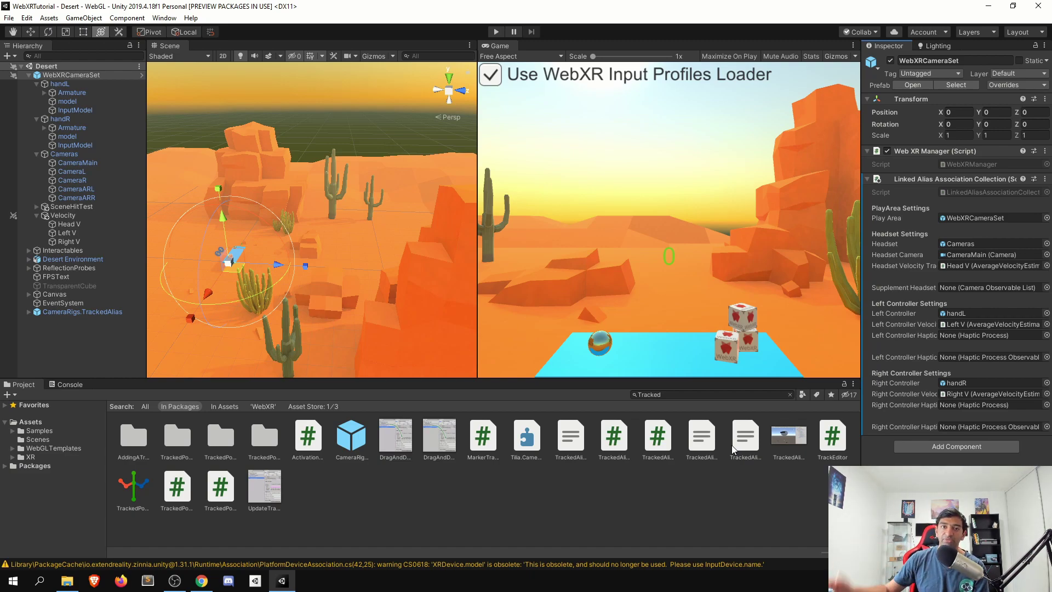
click(37, 119)
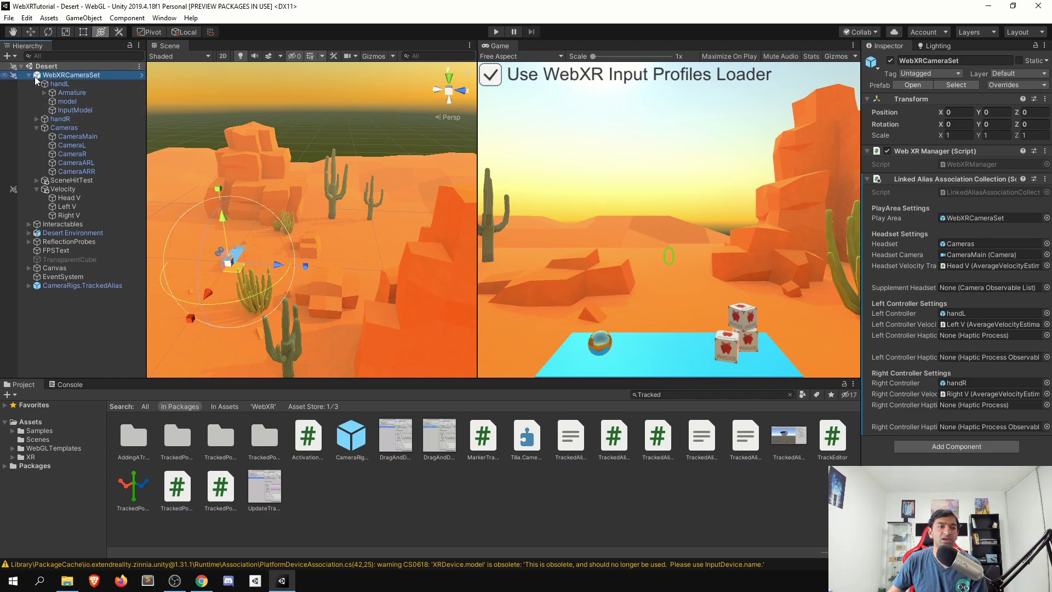
Step: Set WebXRCameraSet as Camera Rigs Element 0 in CameraRigs.TrackedAlias's Tracked Alias Facade
click(77, 285)
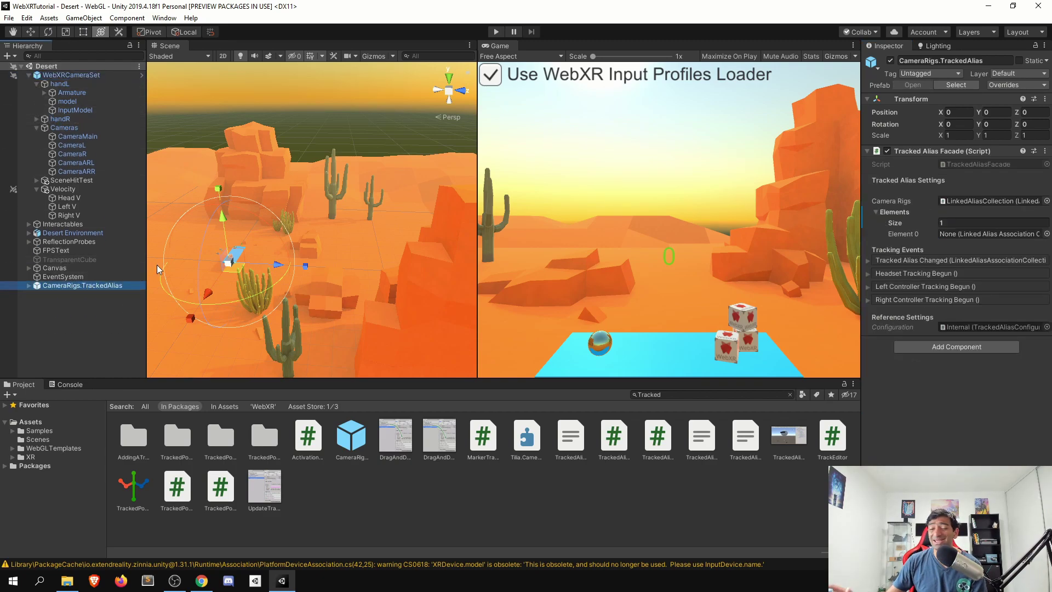
drag(69, 75, 961, 236)
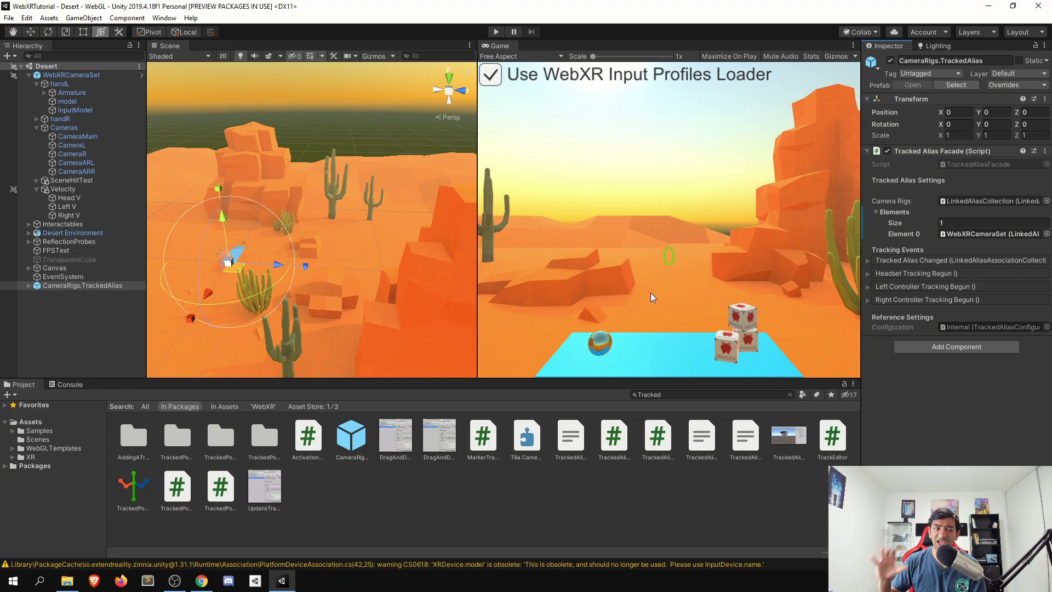
click(29, 75)
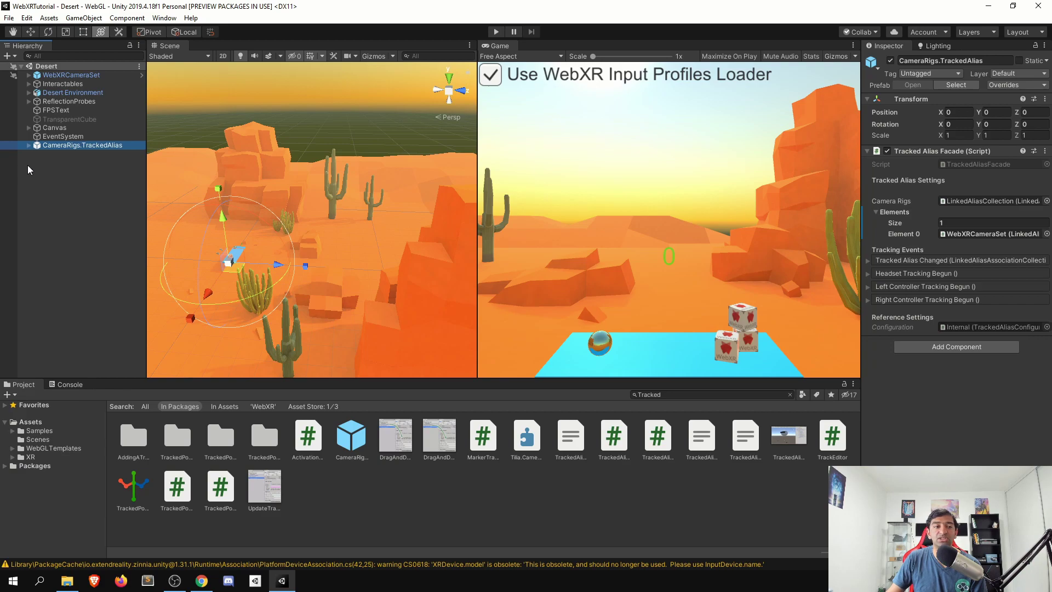
Step: Search the Project for 'Interactor', add the Interactions.Interactor prefab to the scene, and duplicate it
click(29, 145)
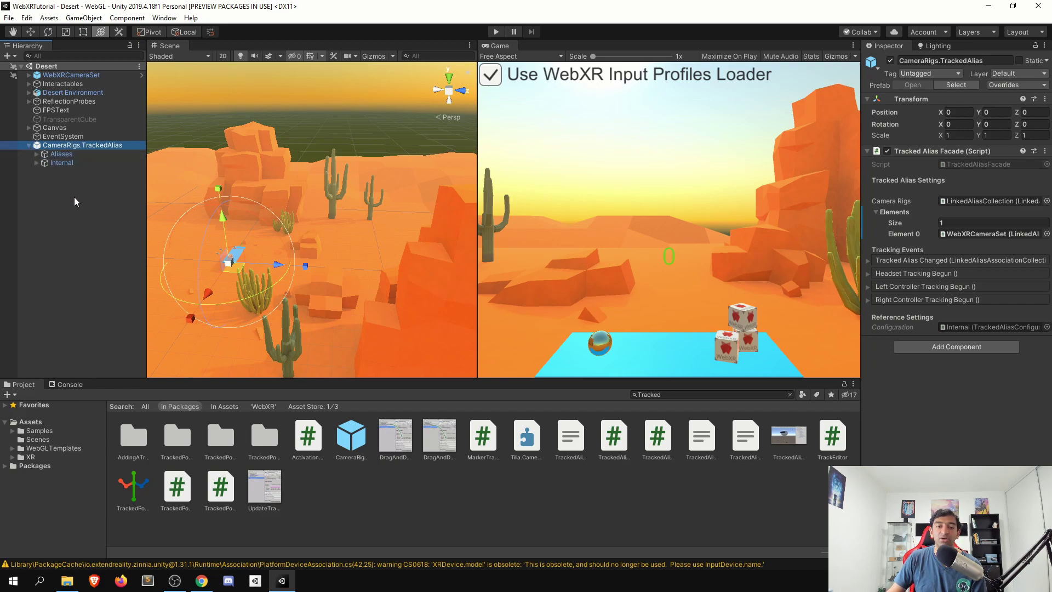
click(744, 394)
text(Int)
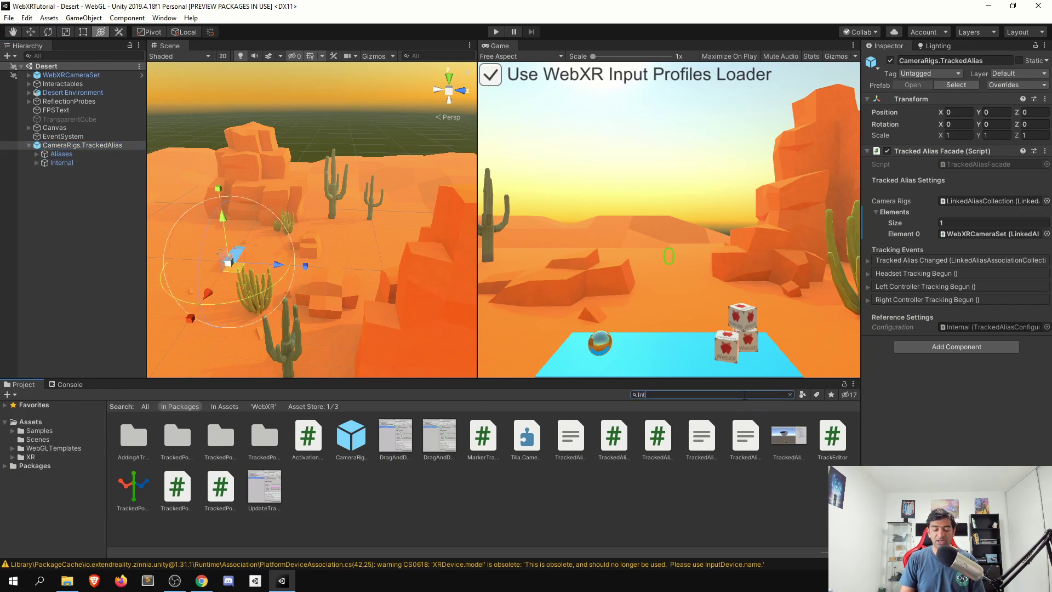
text(eract)
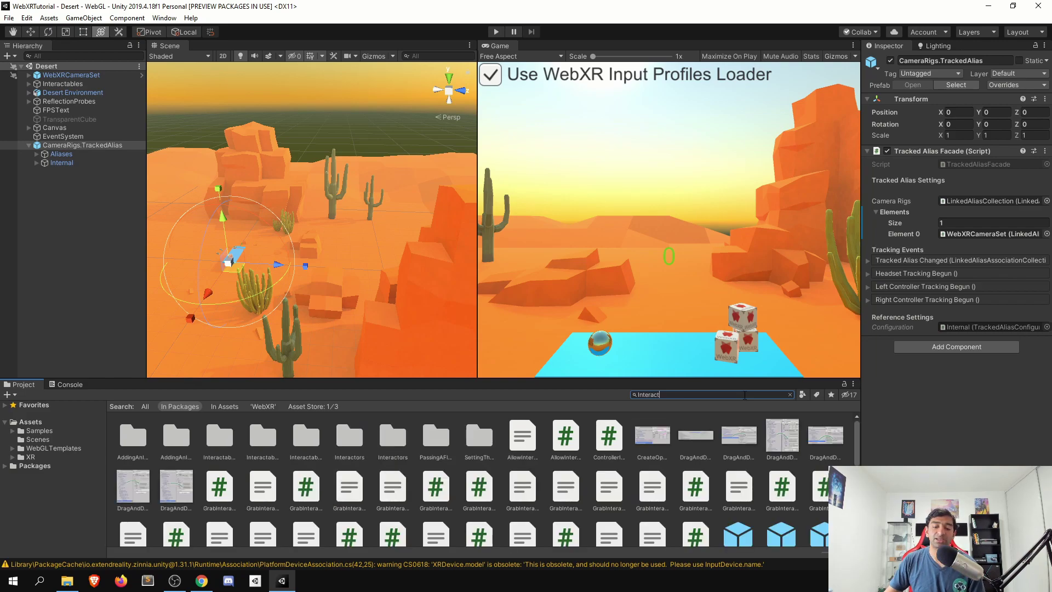
text(or)
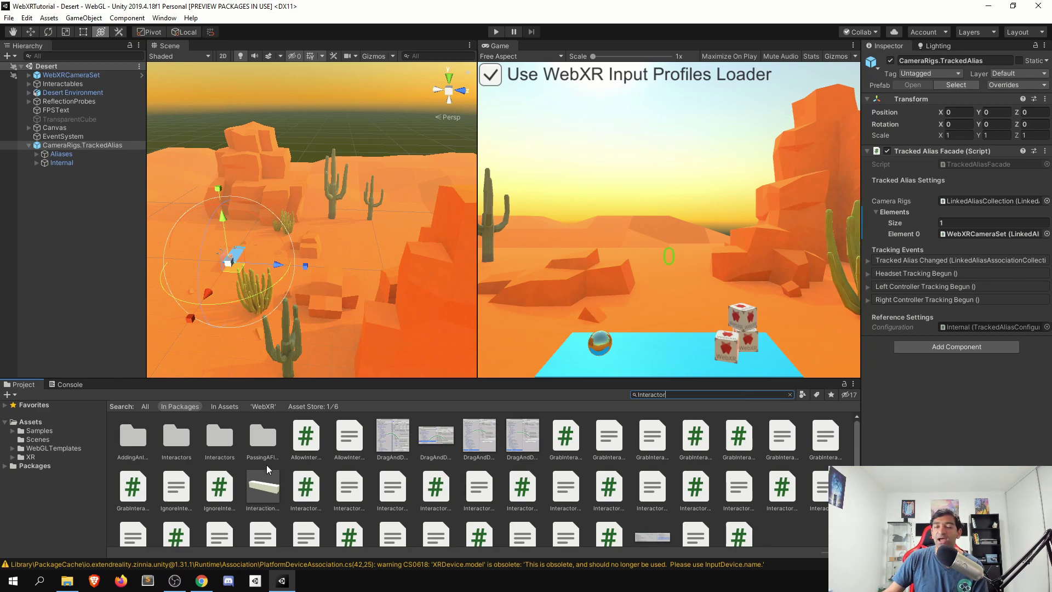
drag(269, 485, 122, 302)
key(ctrl+d)
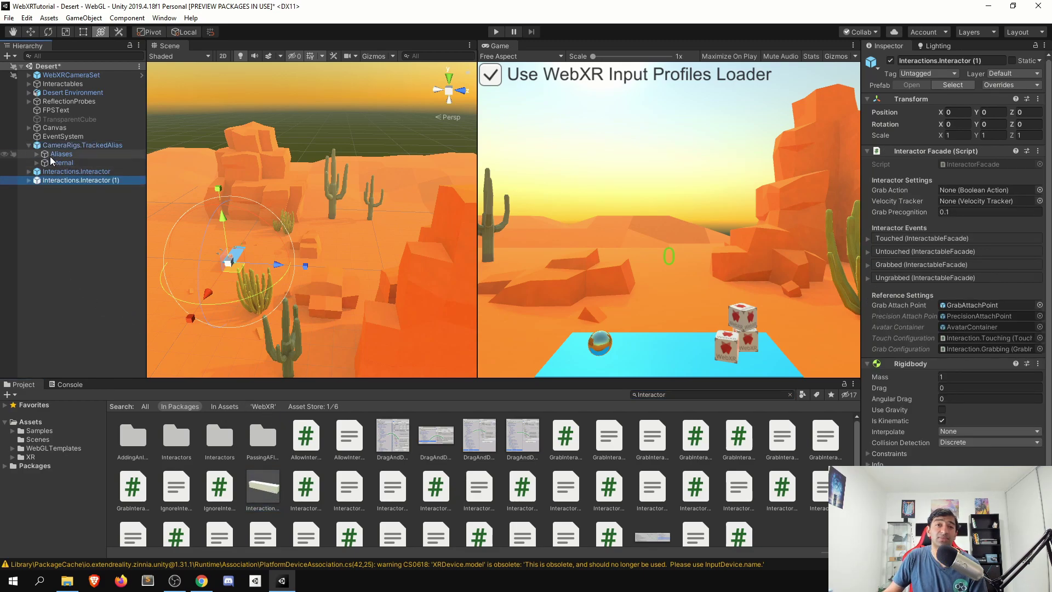
Step: Parent the first interactor under LeftControllerAlias in the expanded Aliases hierarchy
click(37, 154)
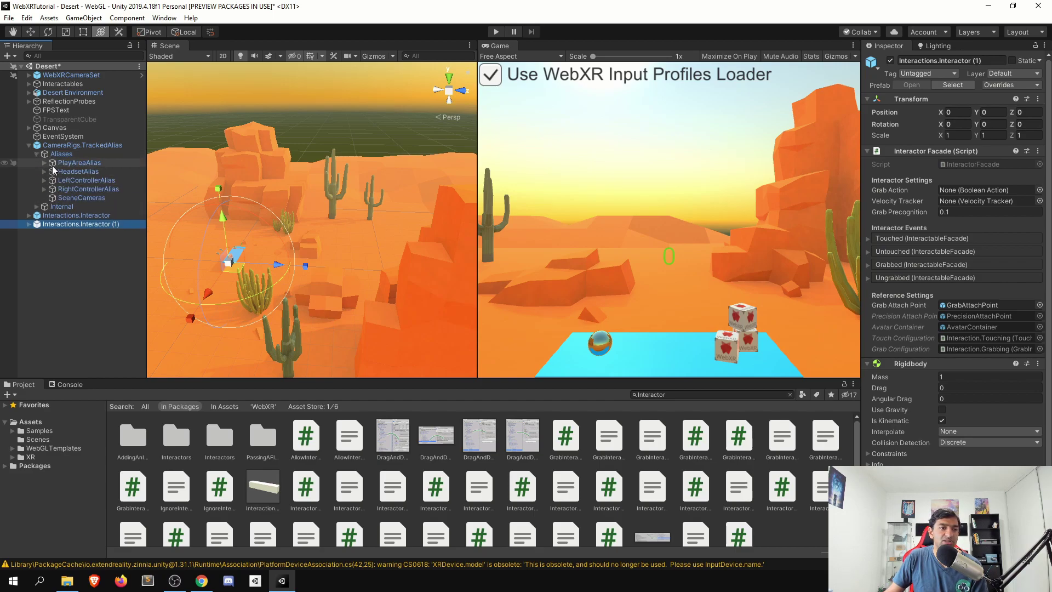
click(39, 180)
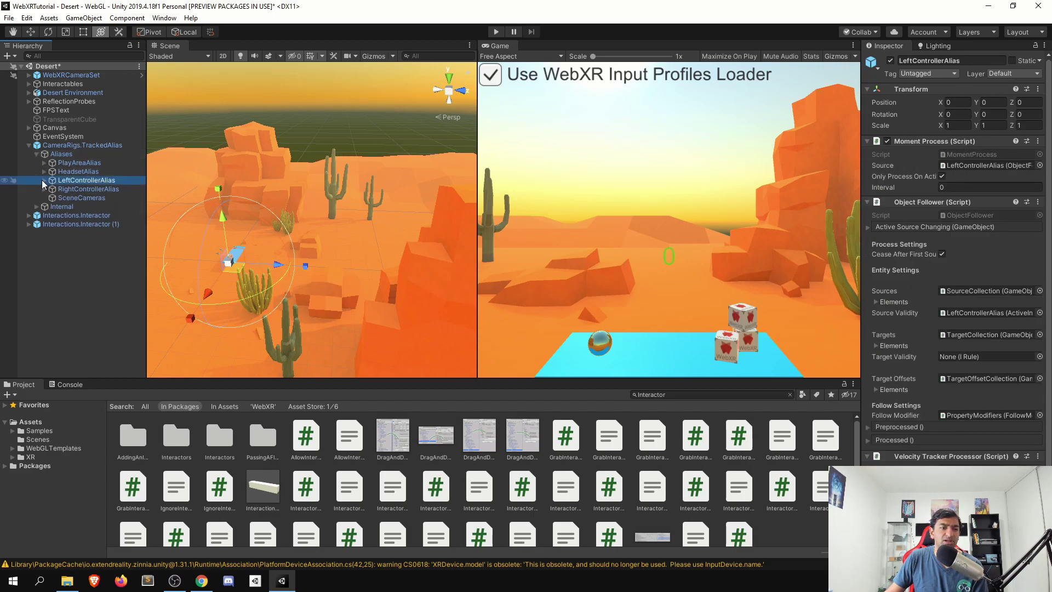
click(44, 181)
click(44, 198)
mouse_move(76, 232)
mouse_down()
mouse_move(88, 180)
mouse_move(87, 237)
mouse_move(91, 220)
mouse_up()
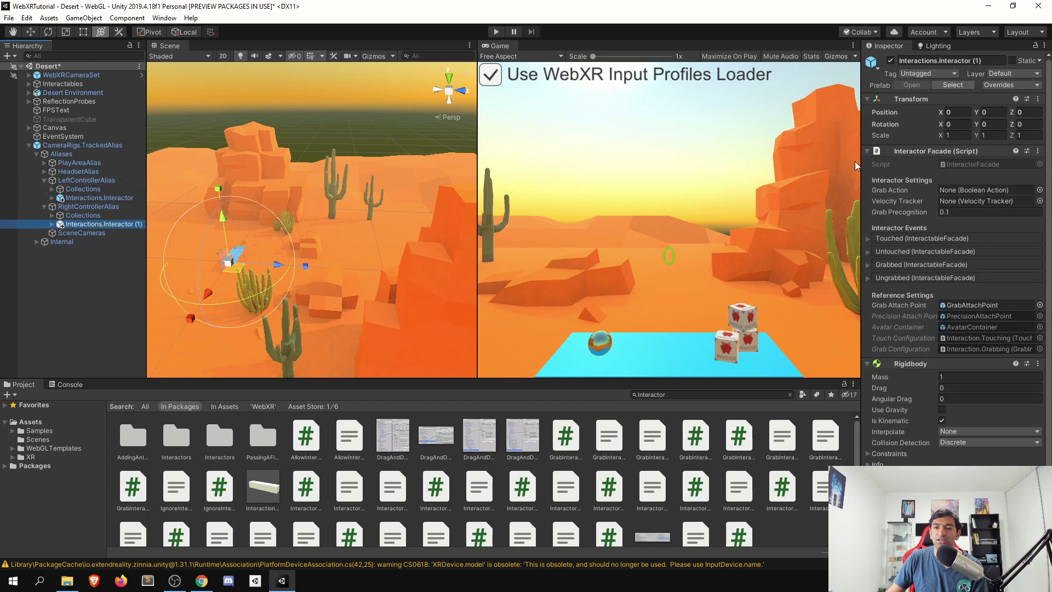
click(981, 60)
Step: Rename the duplicate Interactions.Interactor and make LeftControllerAlias the left interactor's velocity tracker
key(BackSpace)
key(BackSpace)
key(BackSpace)
key(BackSpace)
key(Return)
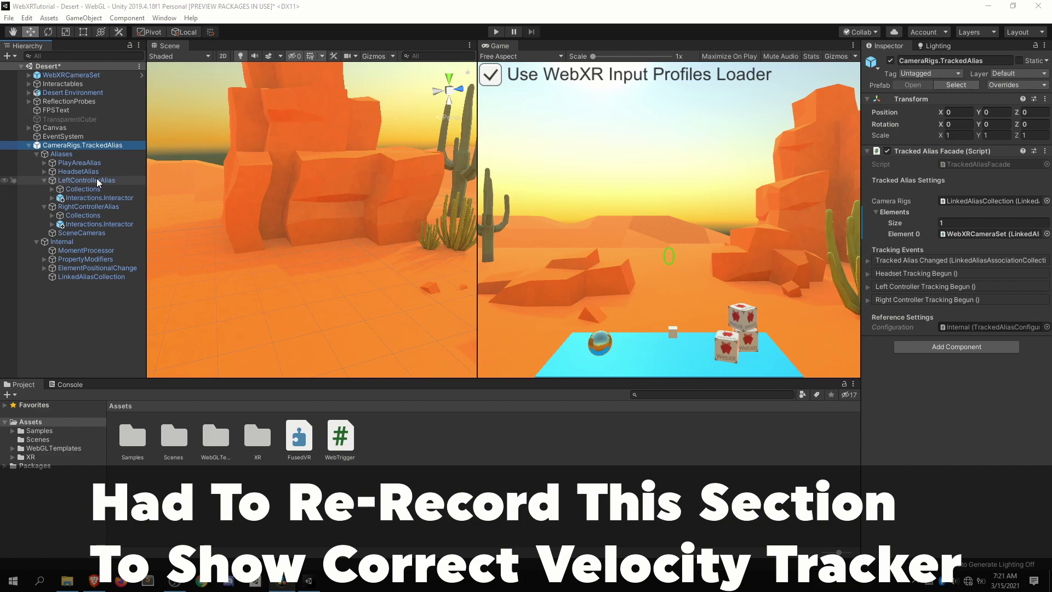
click(96, 180)
scroll(1006, 235, down, 1)
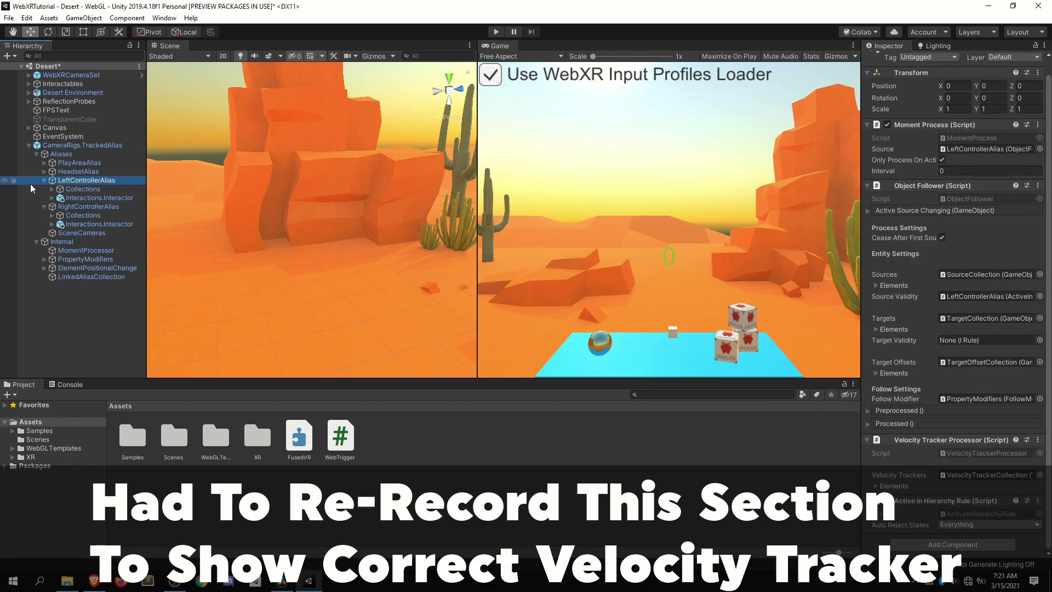
click(99, 198)
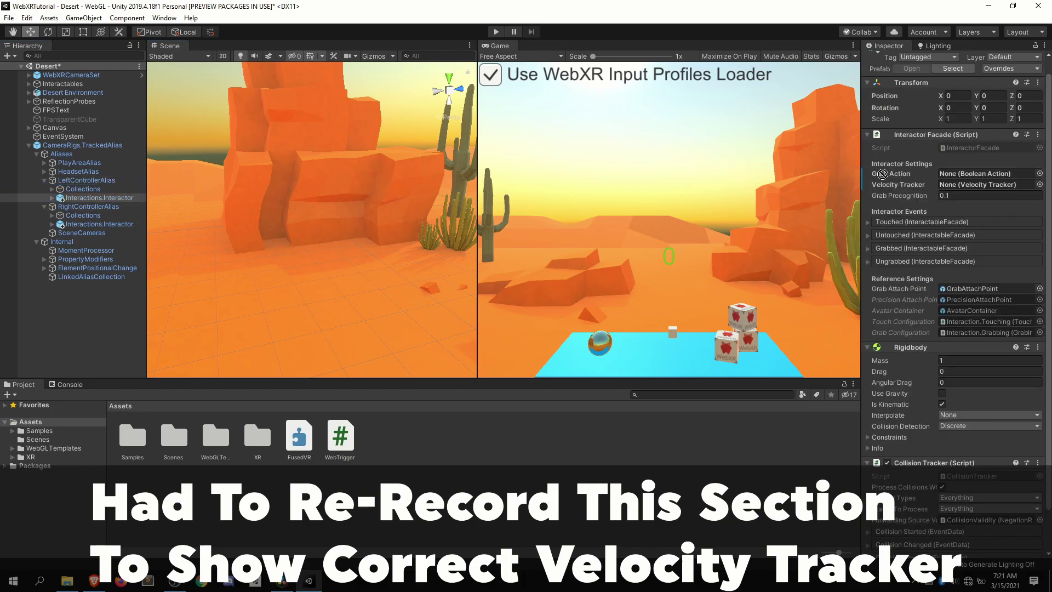
drag(899, 173, 980, 184)
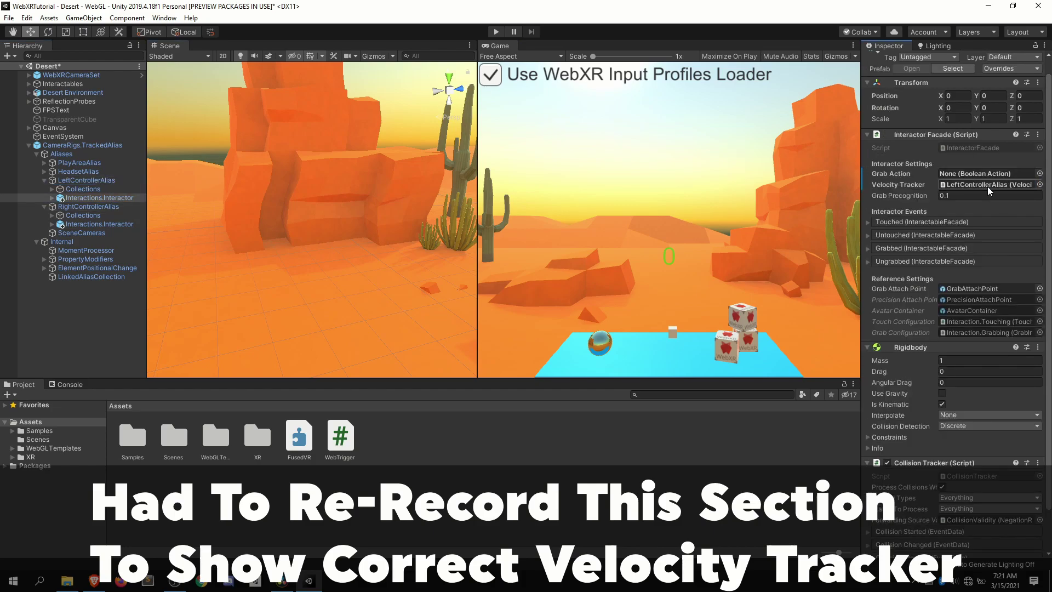
Step: Make RightControllerAlias the right interactor's velocity tracker
click(88, 207)
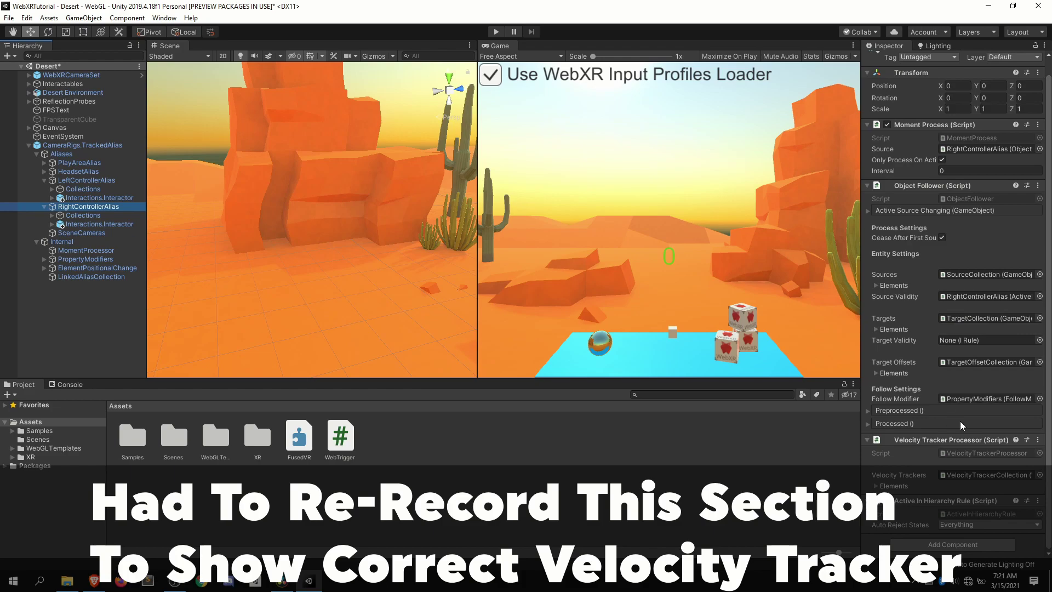
click(105, 224)
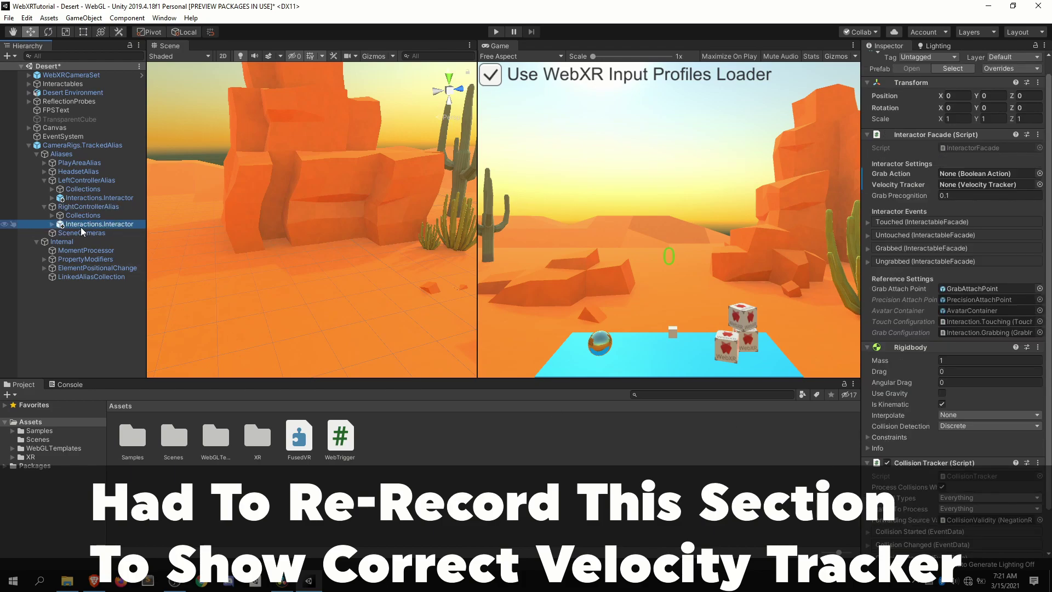
drag(82, 207, 976, 188)
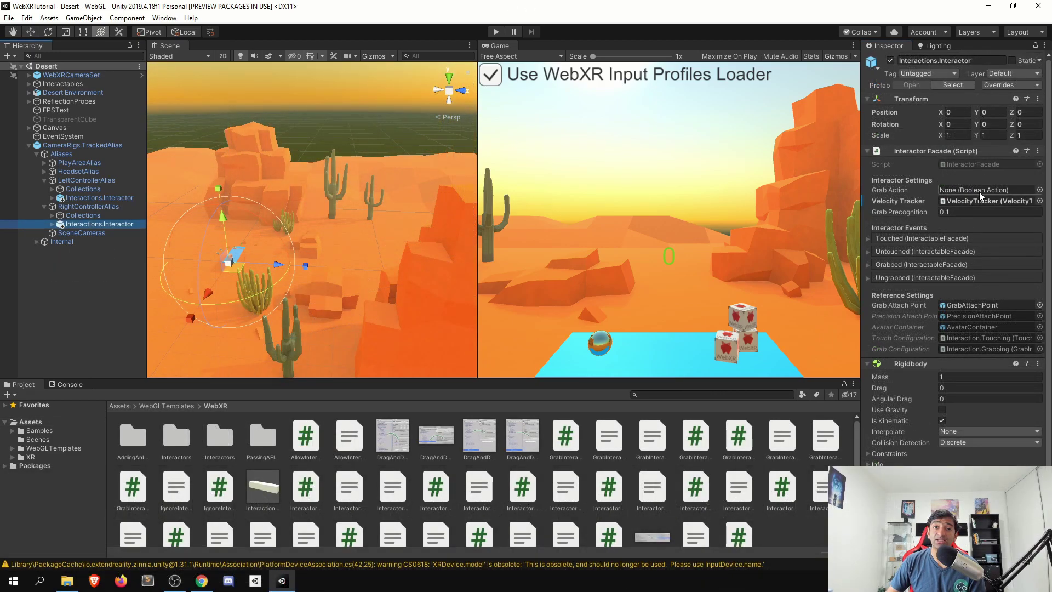
Step: Search the Project for 'Interactable' and add the Interactions.Interactable prefab under Interactables
click(754, 395)
text(Interac)
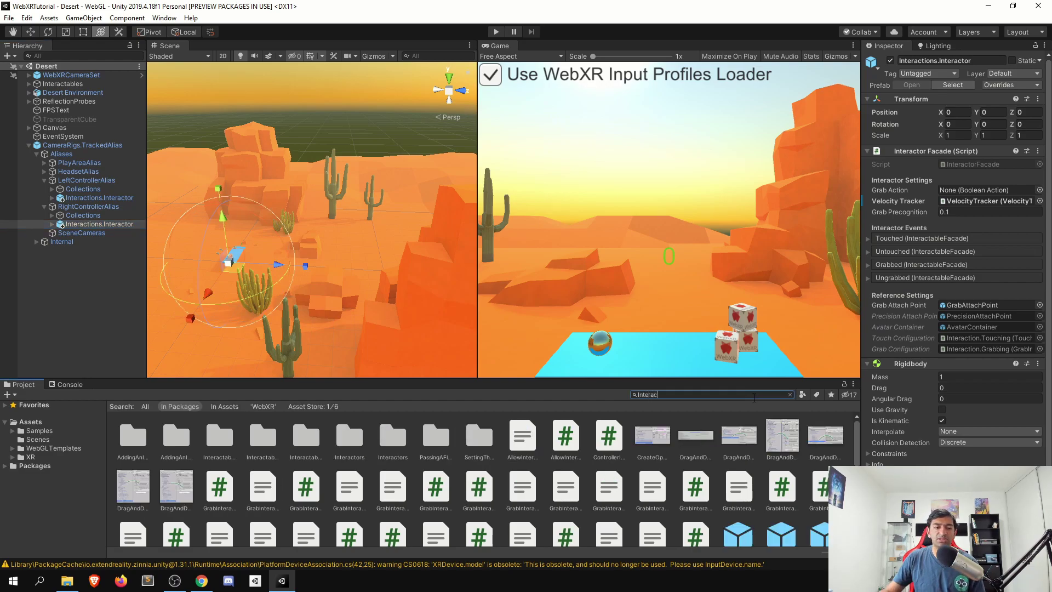
text(table)
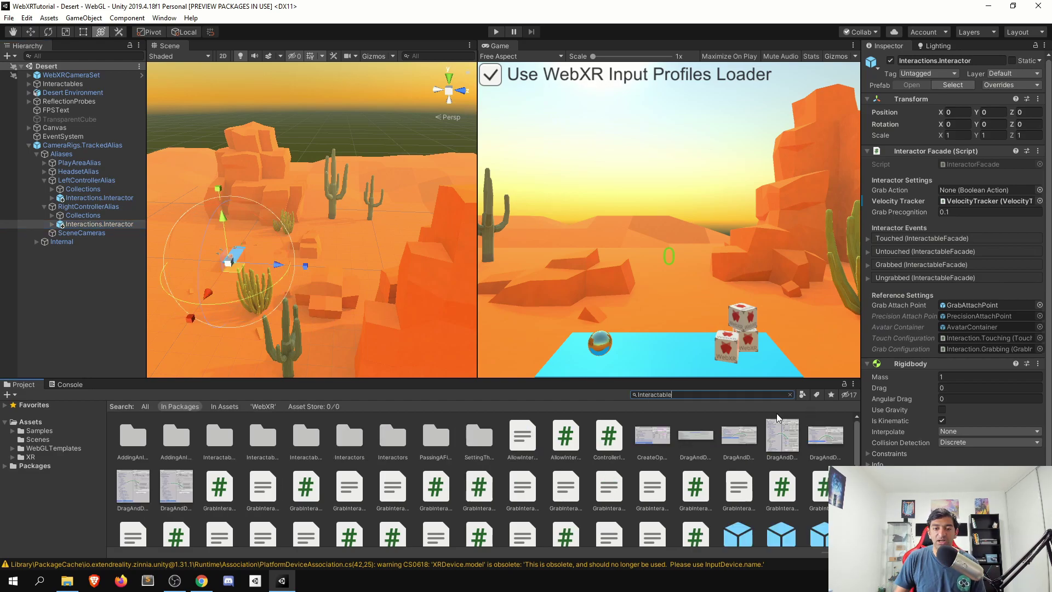
click(447, 498)
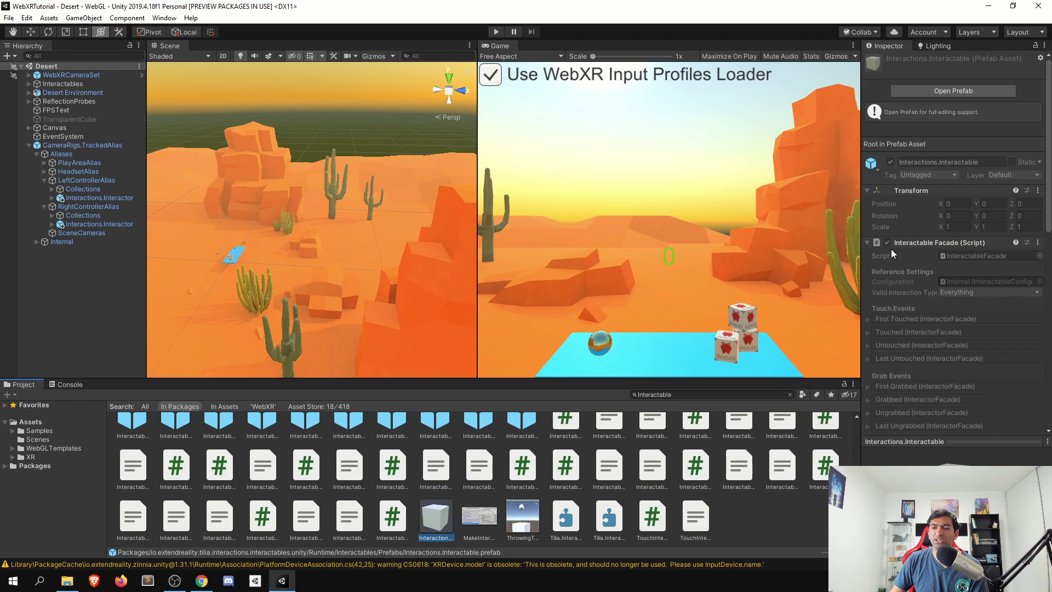
drag(426, 499, 57, 83)
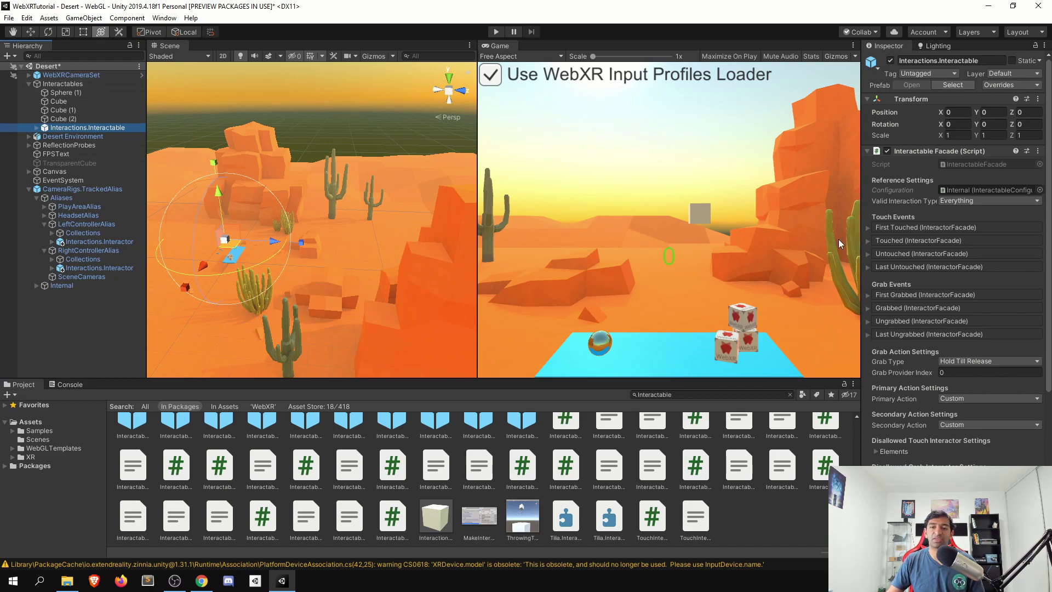
Step: Scale the interactable to 0.5 on all axes, place it on the blue table, and save
click(970, 137)
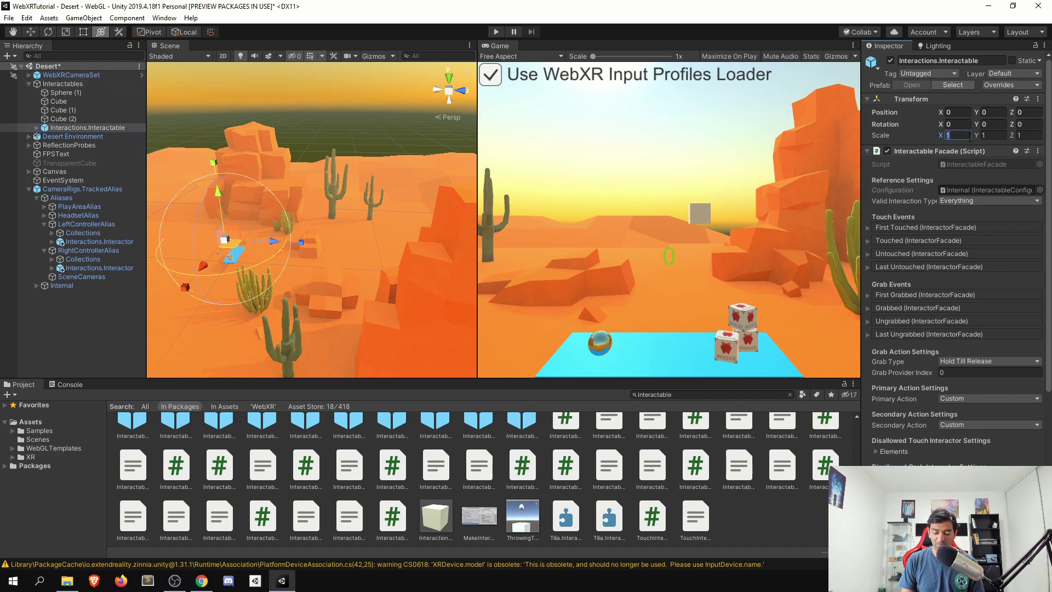
text(0.5)
key(Tab)
text(0.5)
key(Tab)
text(0.5)
drag(274, 241, 184, 251)
key(f)
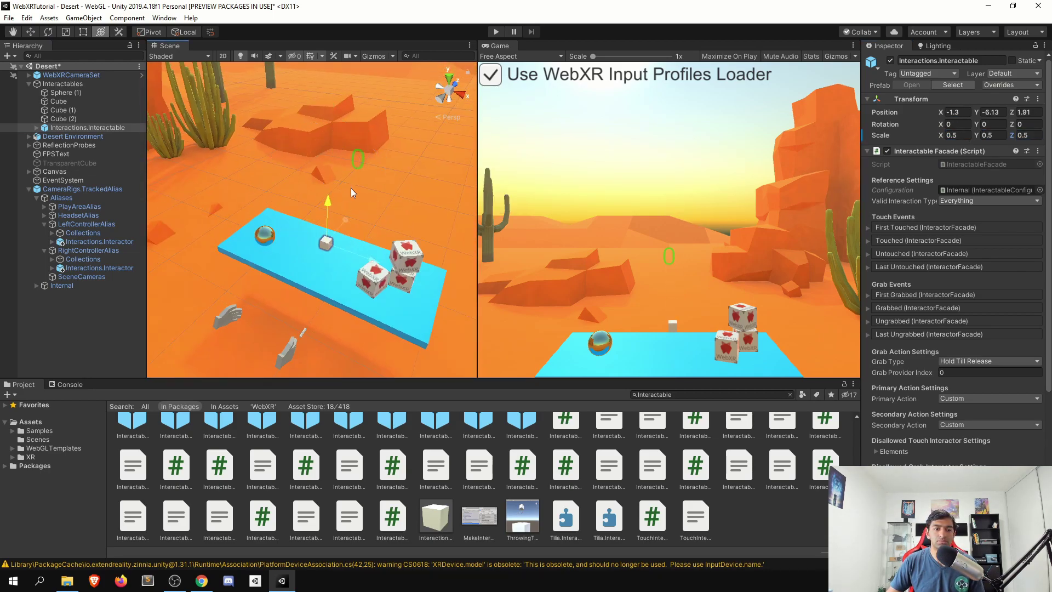
key(ctrl+s)
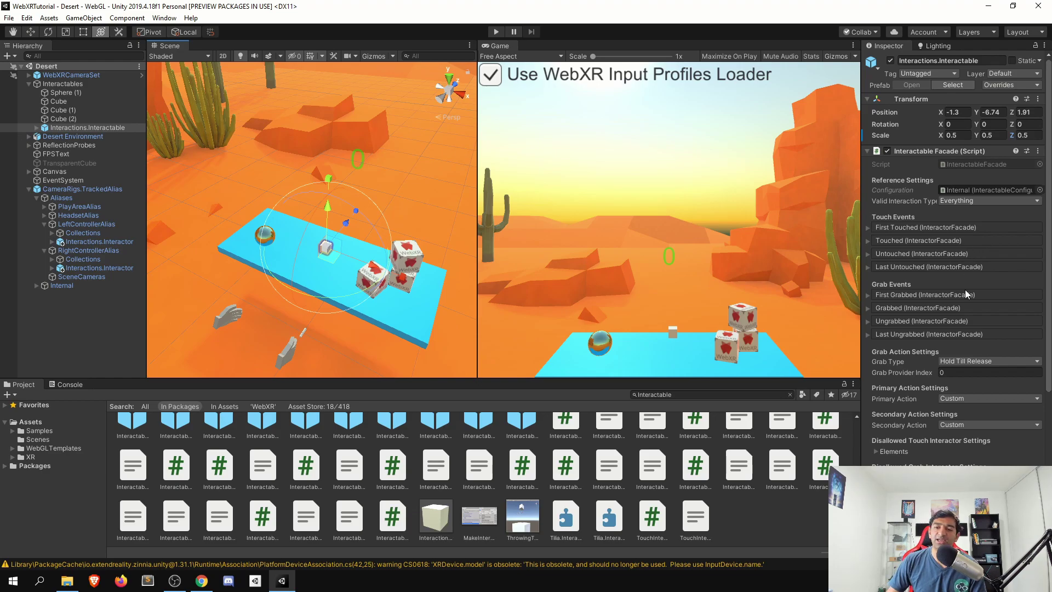
Step: Set Primary Action to GrabAction.Follow, Grab Offset to None, and Secondary Action to GrabAction.Swap
scroll(975, 394, down, 6)
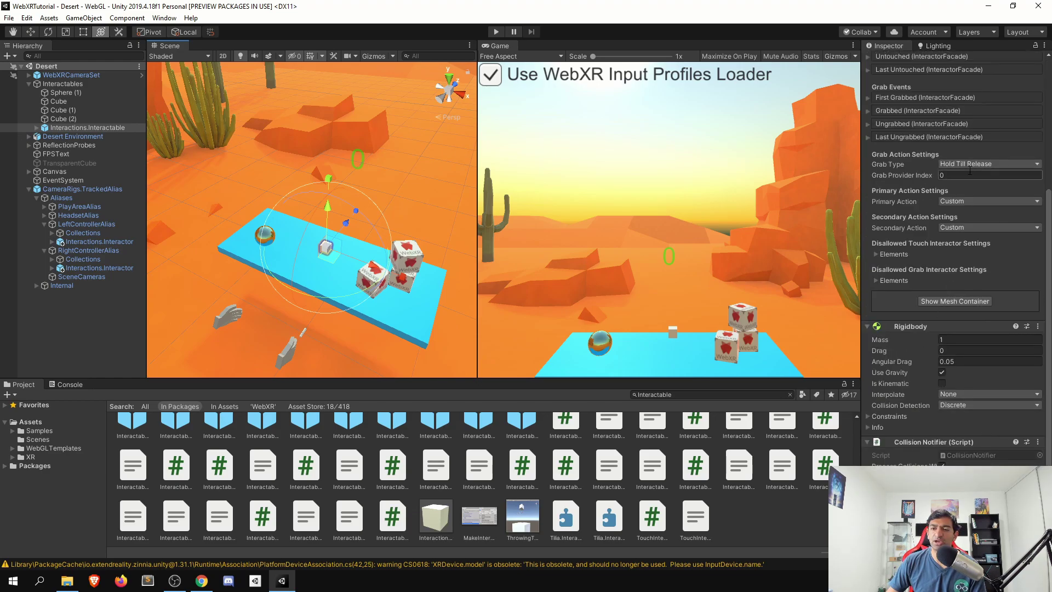
click(971, 199)
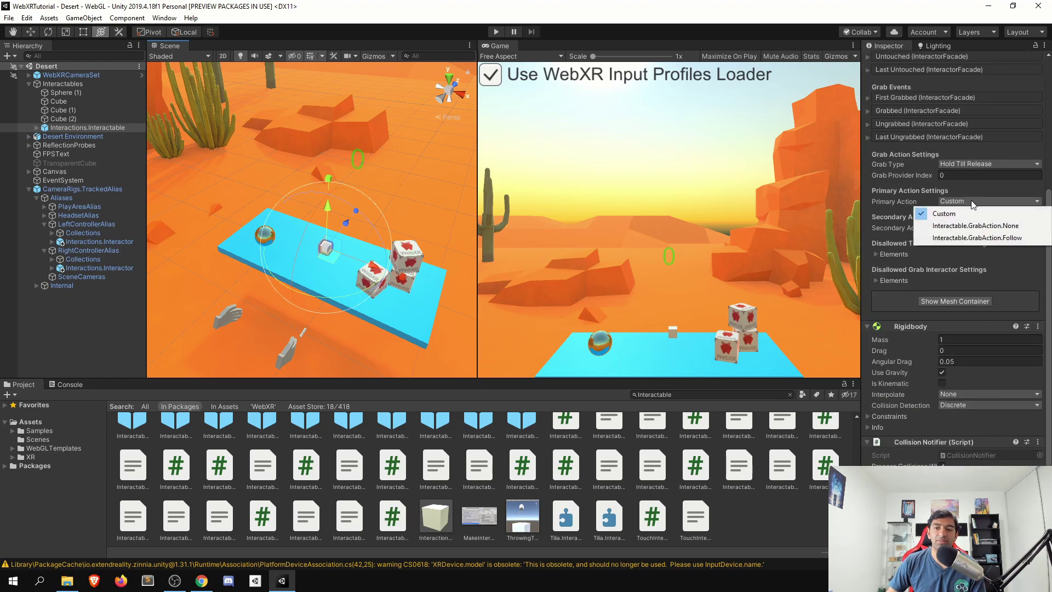
click(992, 235)
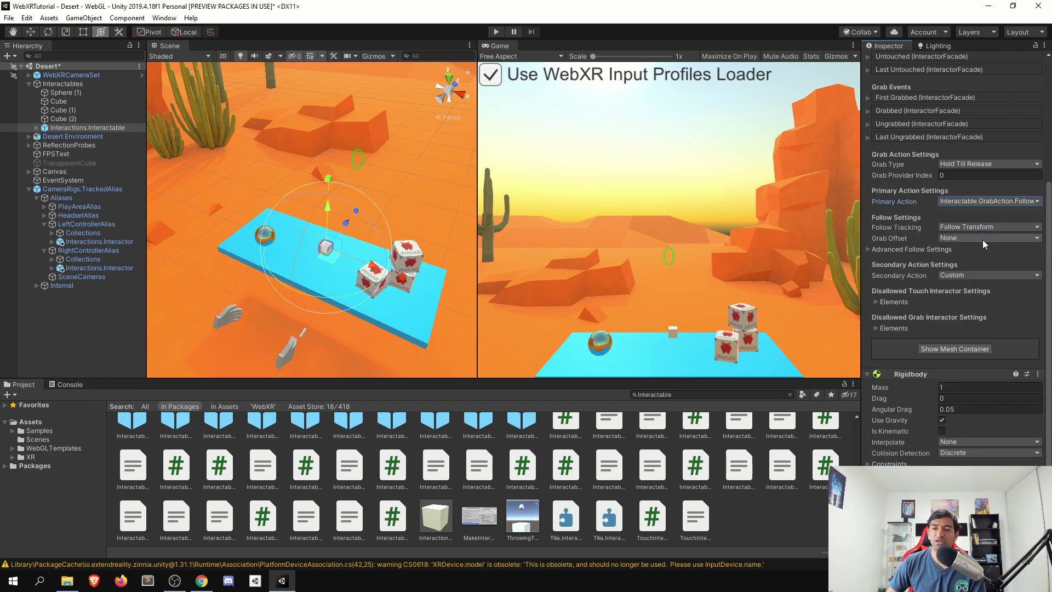
click(956, 240)
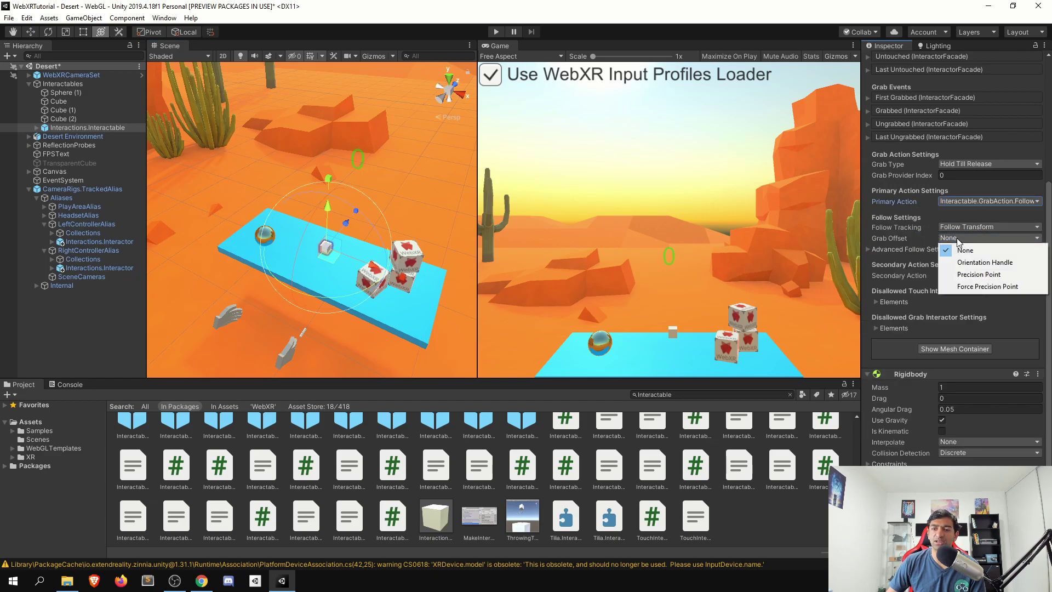
click(958, 304)
click(968, 272)
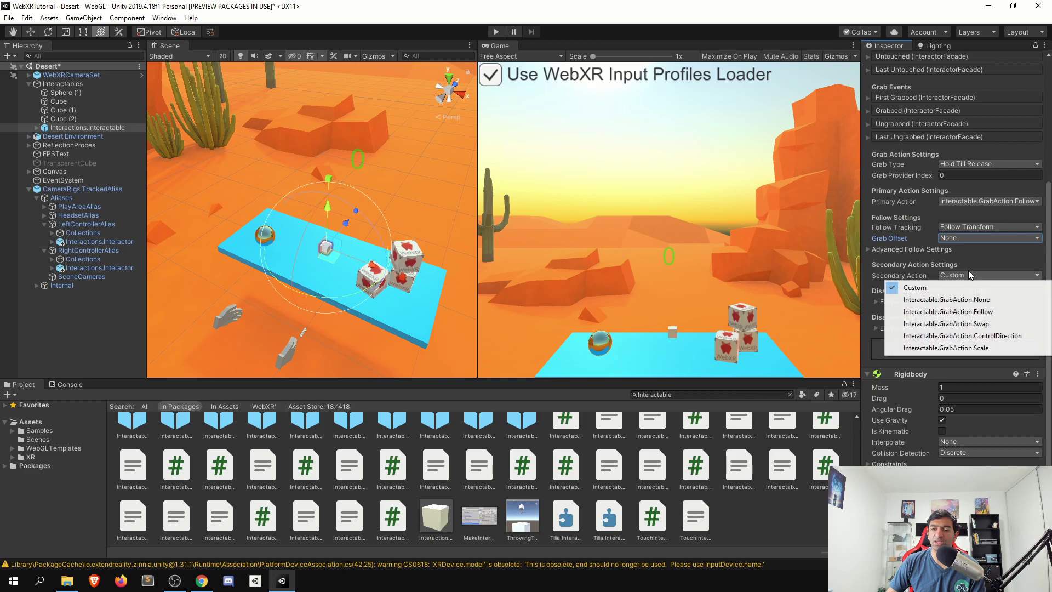
click(965, 324)
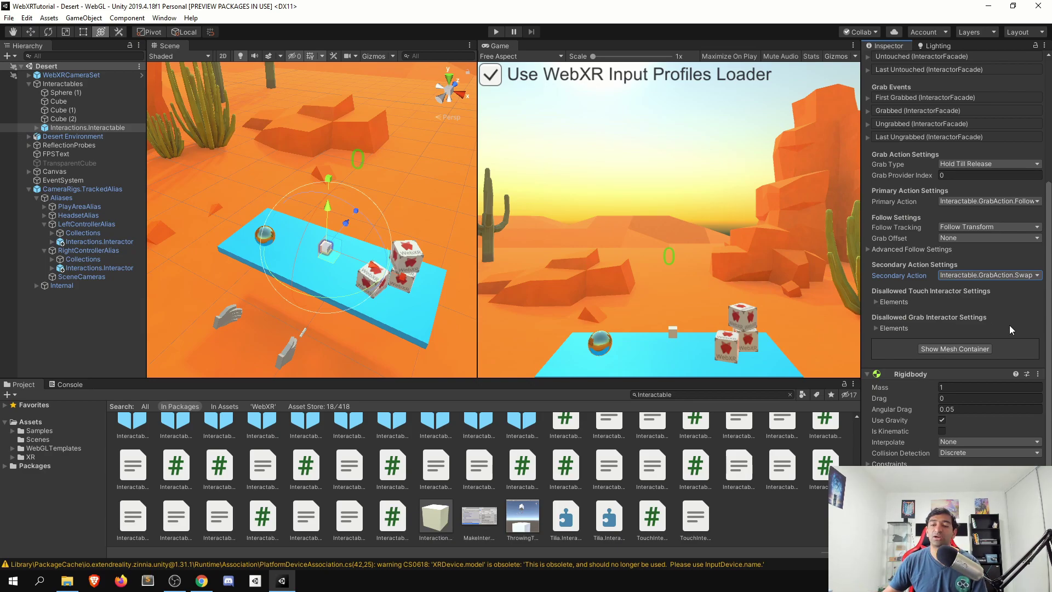
Step: Duplicate the Interactions.Interactable and expand its MeshContainer to reveal the Cube
click(30, 84)
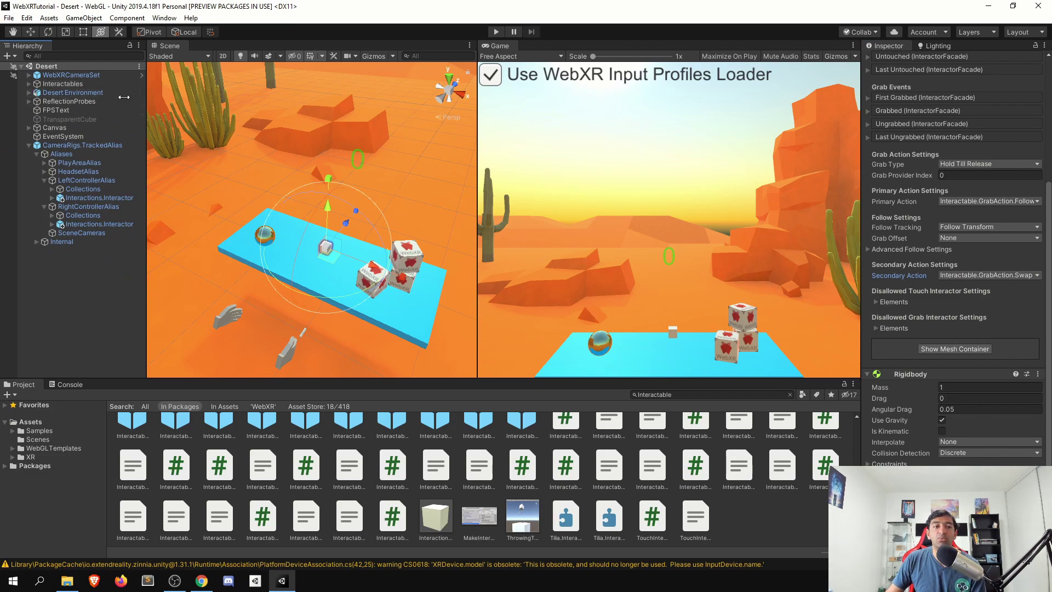
click(29, 85)
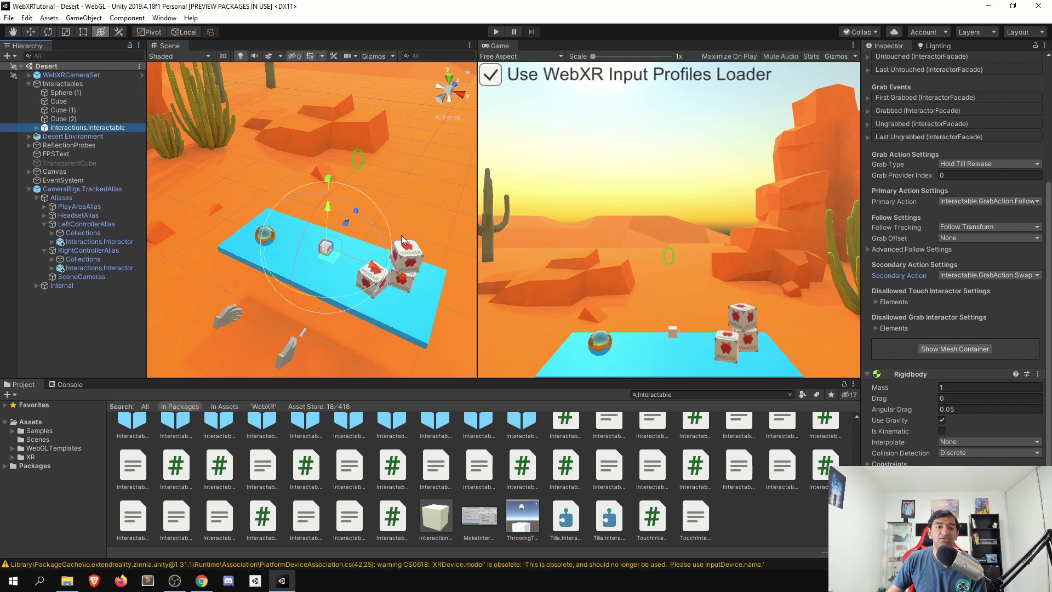
click(406, 252)
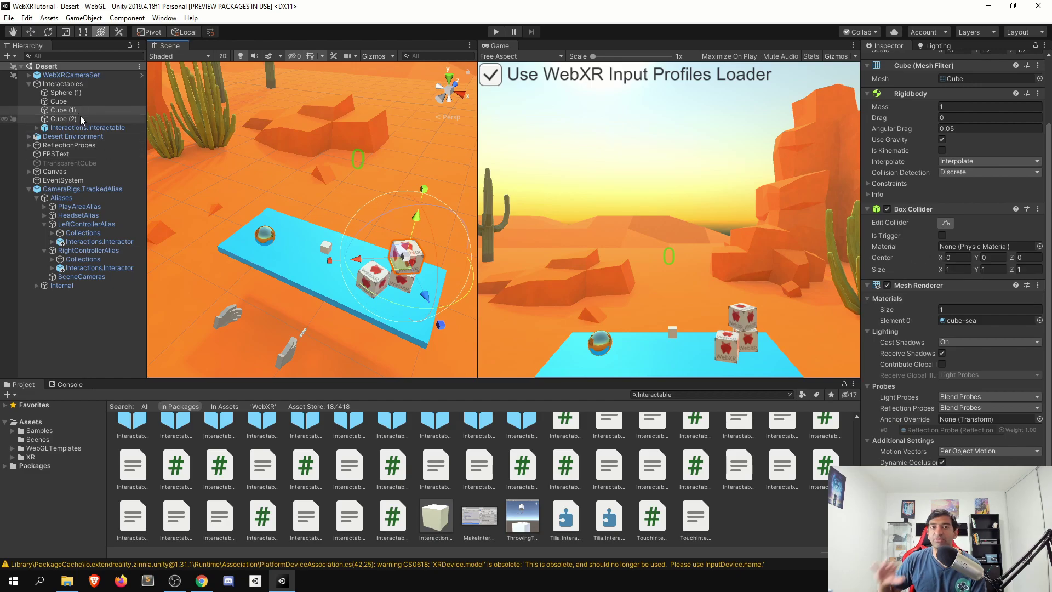
click(88, 127)
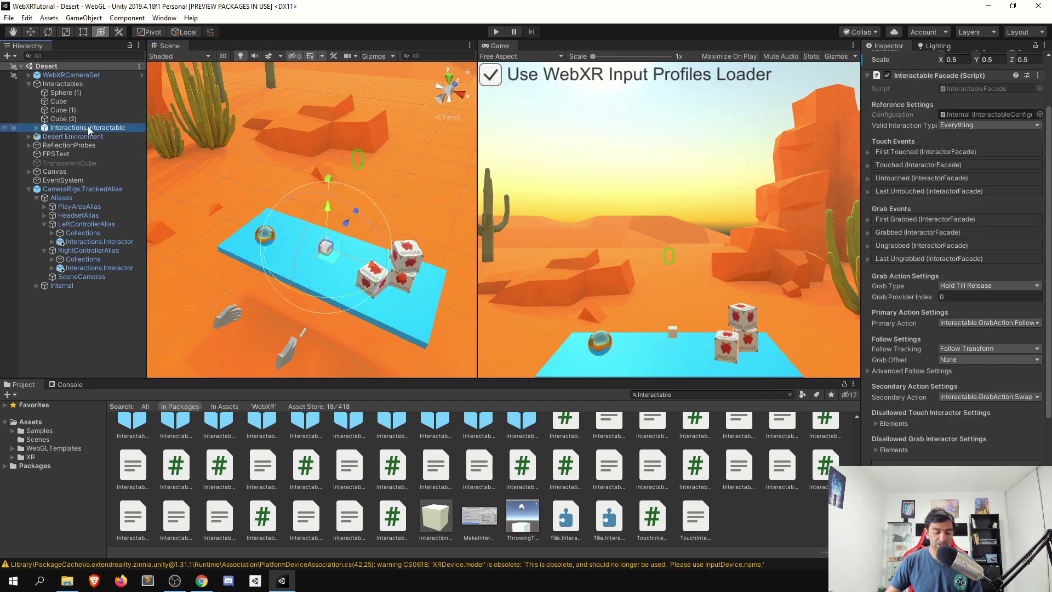
key(ctrl+d)
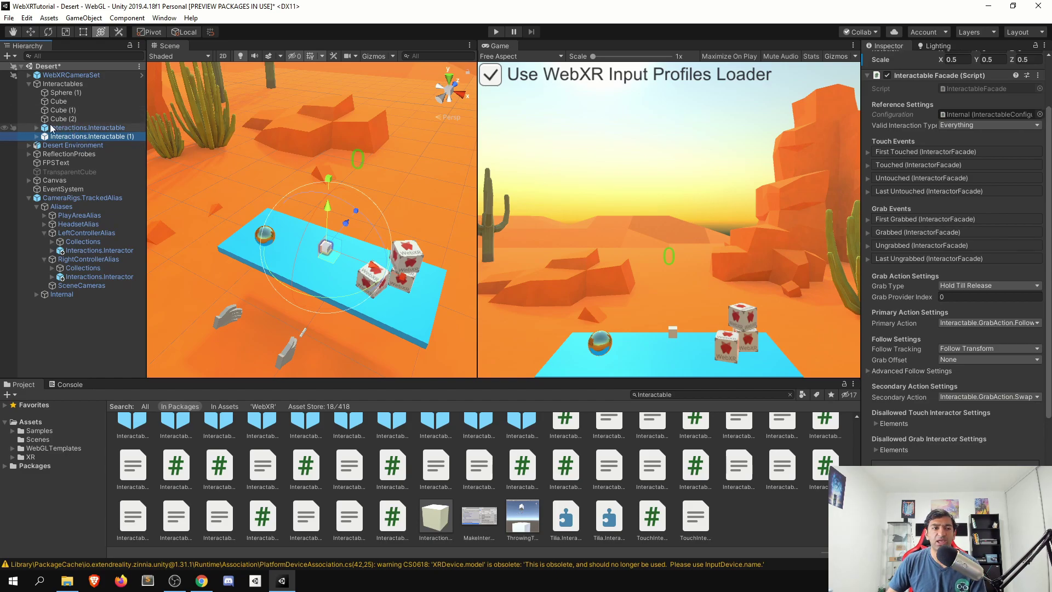
click(36, 137)
click(44, 145)
mouse_move(73, 154)
mouse_down()
mouse_move(66, 92)
mouse_move(86, 145)
mouse_up()
Step: Copy Sphere (1)'s Transform values onto the duplicated interactable
click(65, 93)
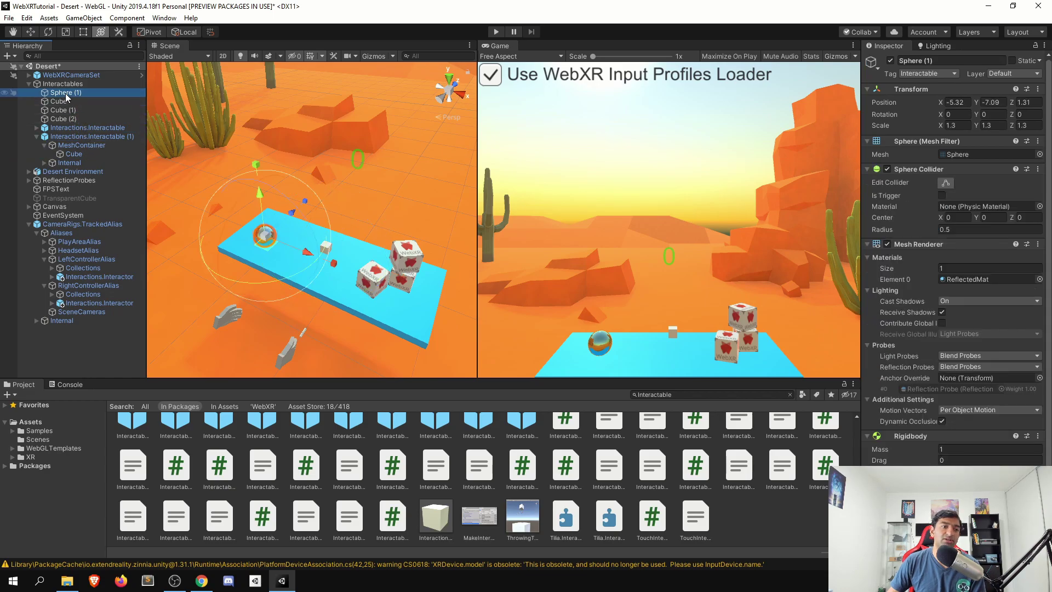
right_click(919, 90)
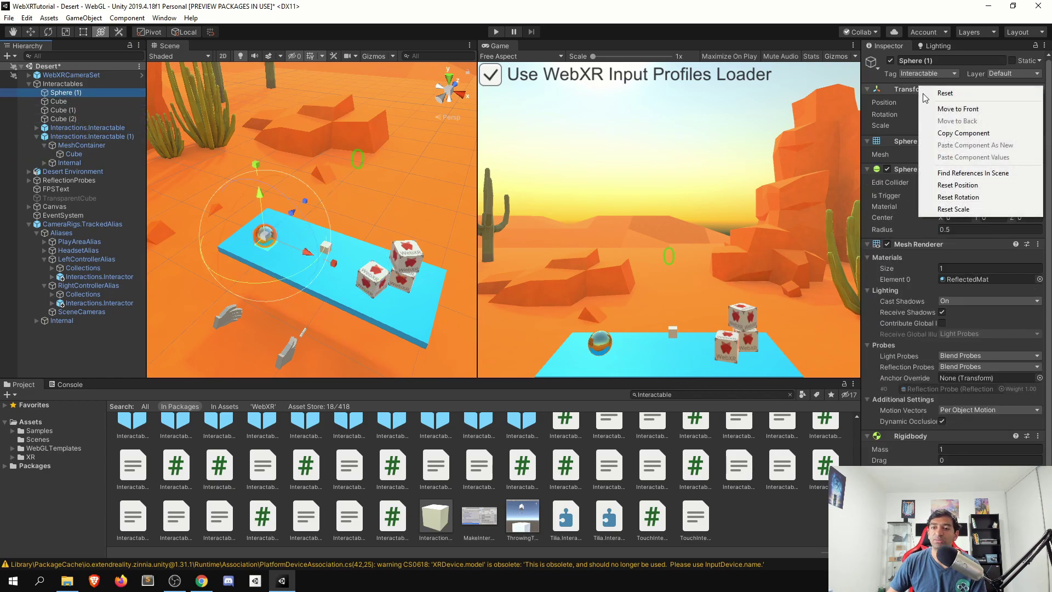
click(969, 136)
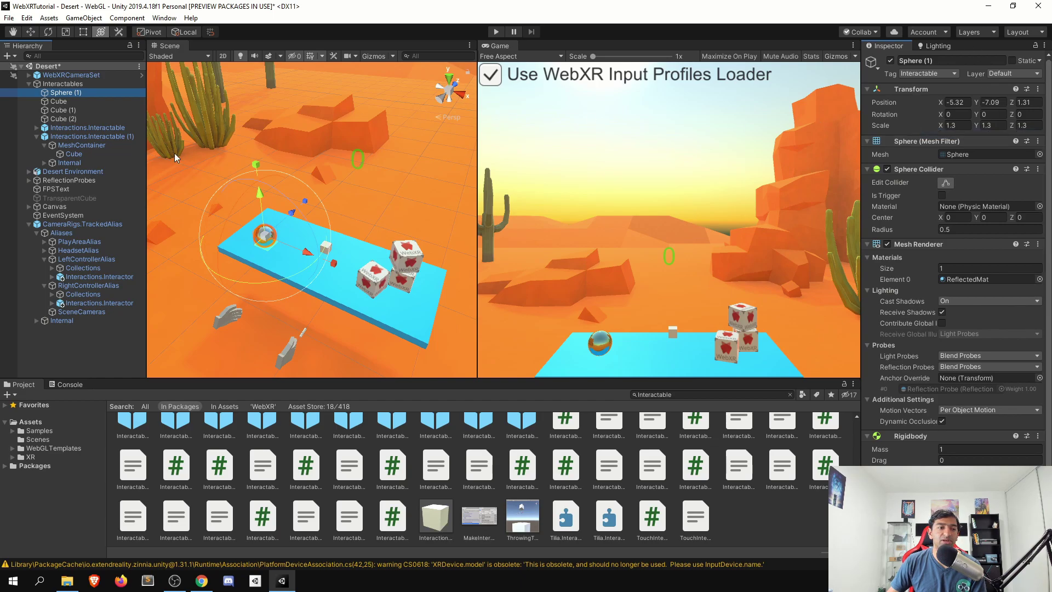
click(110, 136)
right_click(919, 99)
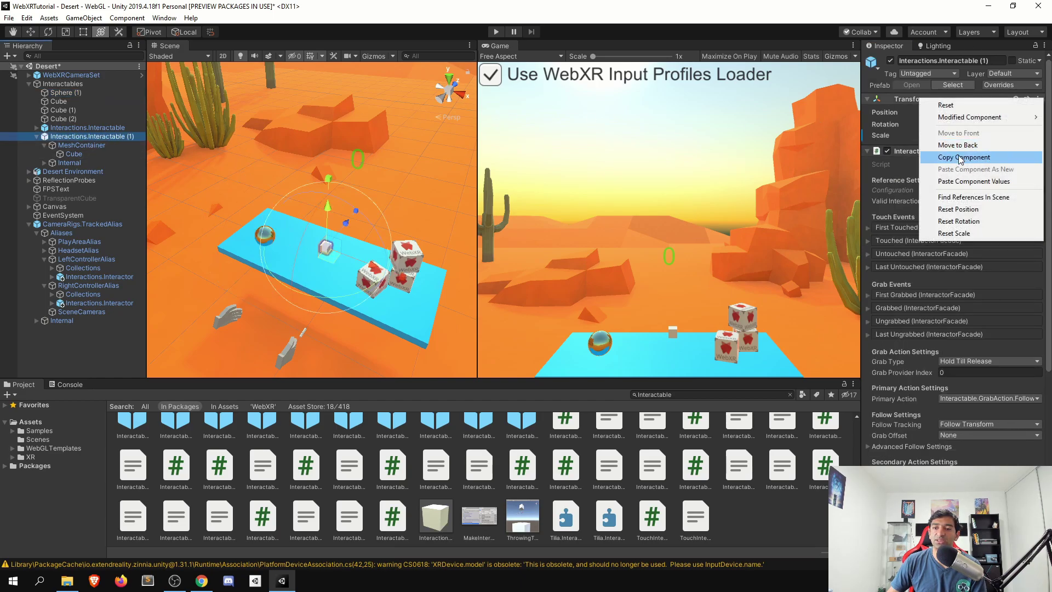
click(980, 182)
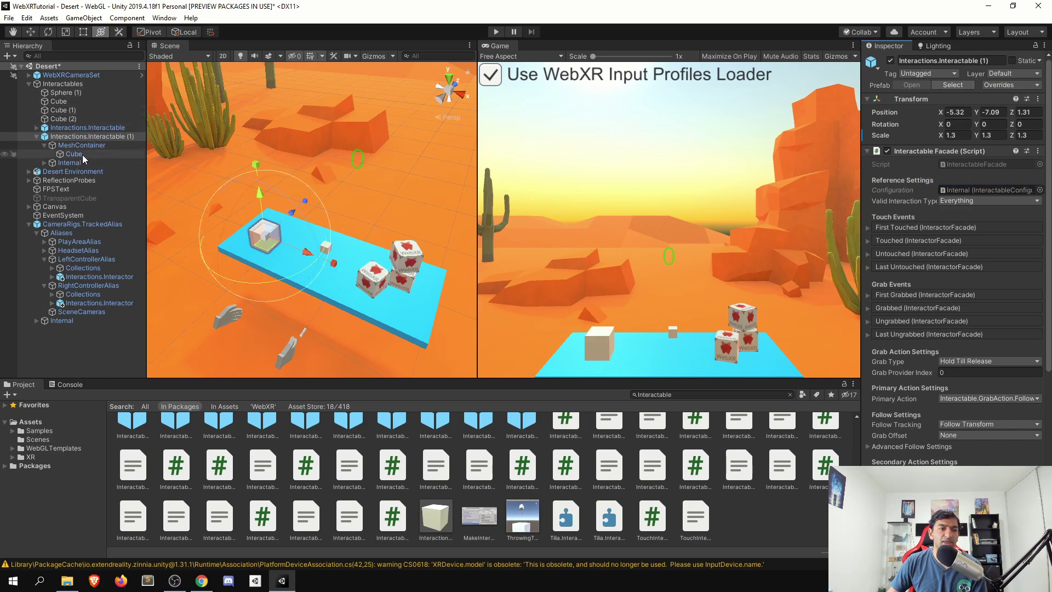
Step: Move Sphere (1) into MeshContainer, unpack the duplicate prefab, and delete the old Cube
drag(66, 94, 85, 144)
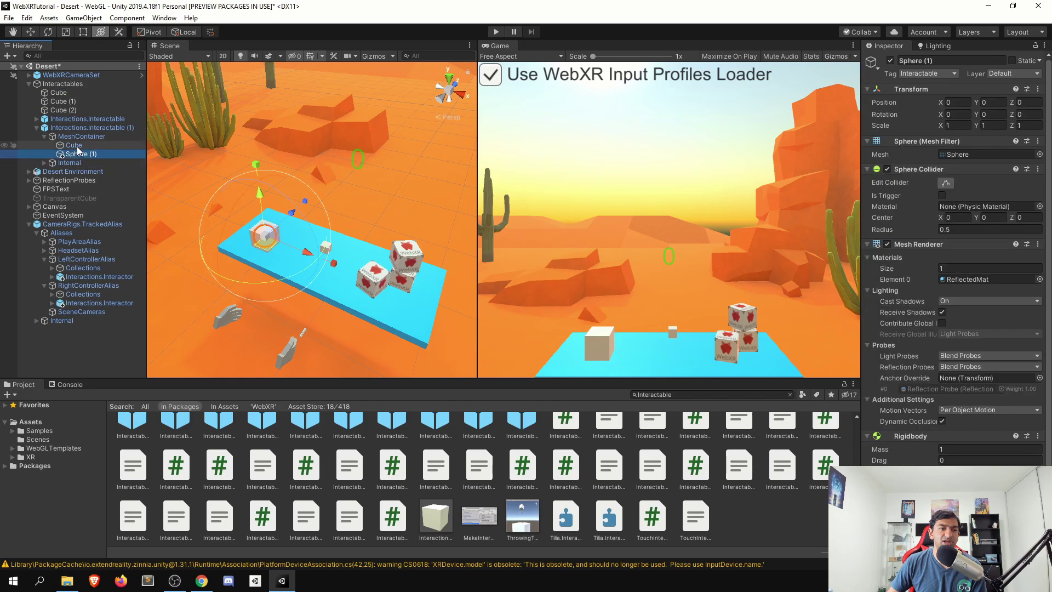
right_click(78, 146)
click(104, 203)
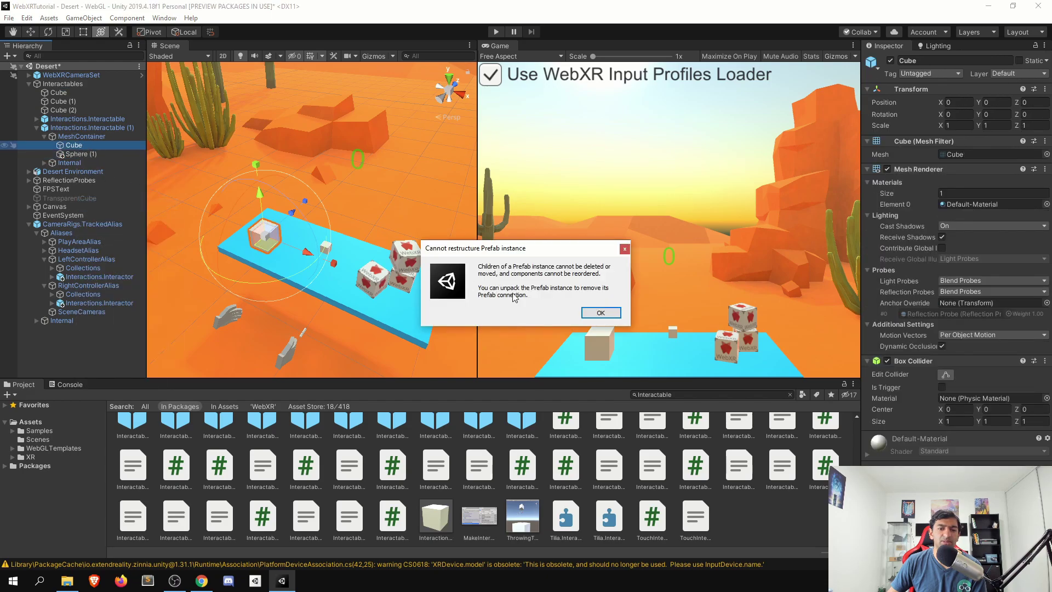
click(600, 312)
right_click(84, 127)
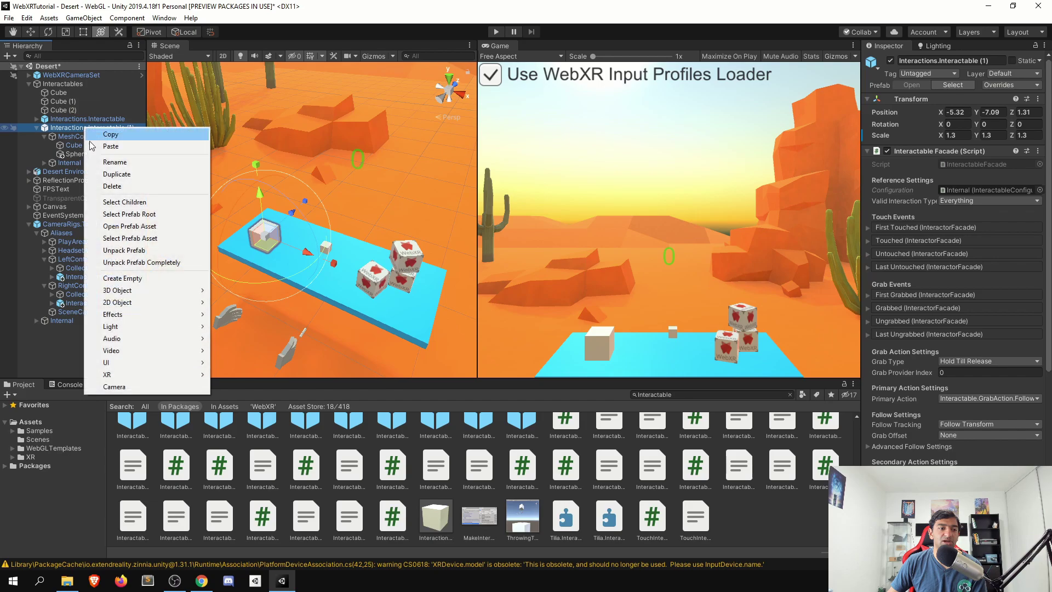
click(125, 249)
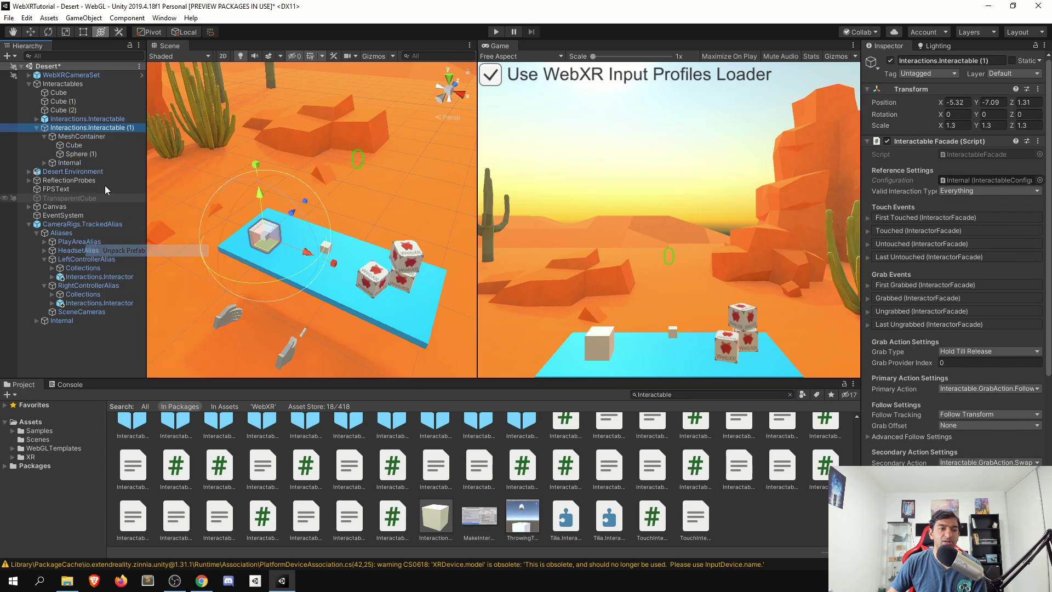
click(85, 148)
right_click(83, 146)
click(124, 205)
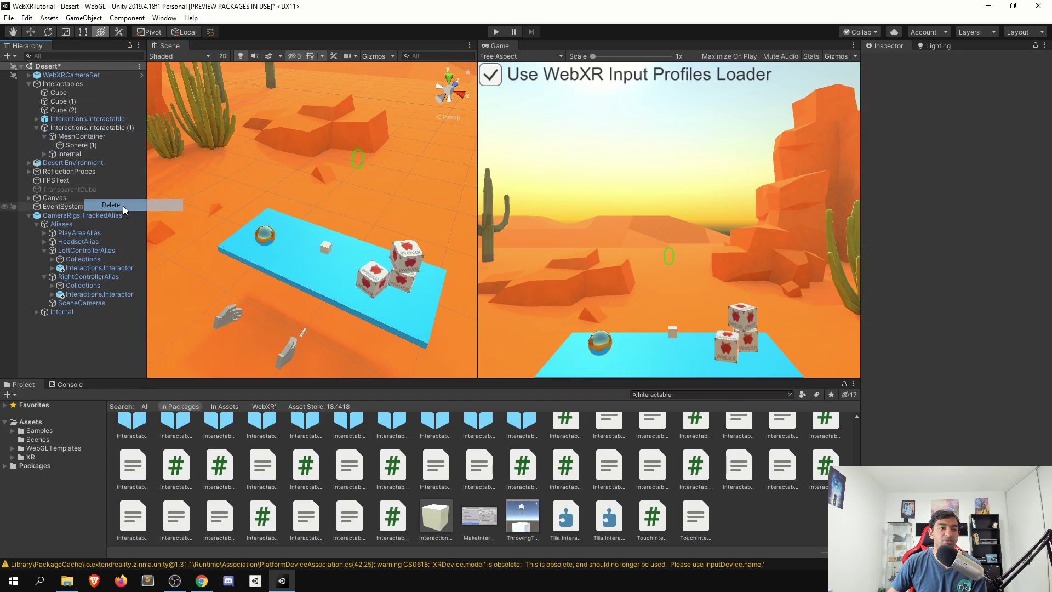
Step: Remove Sphere (1)'s Rigidbody, check Interactions.Interactable (1)'s settings, and save the Desert scene
click(83, 145)
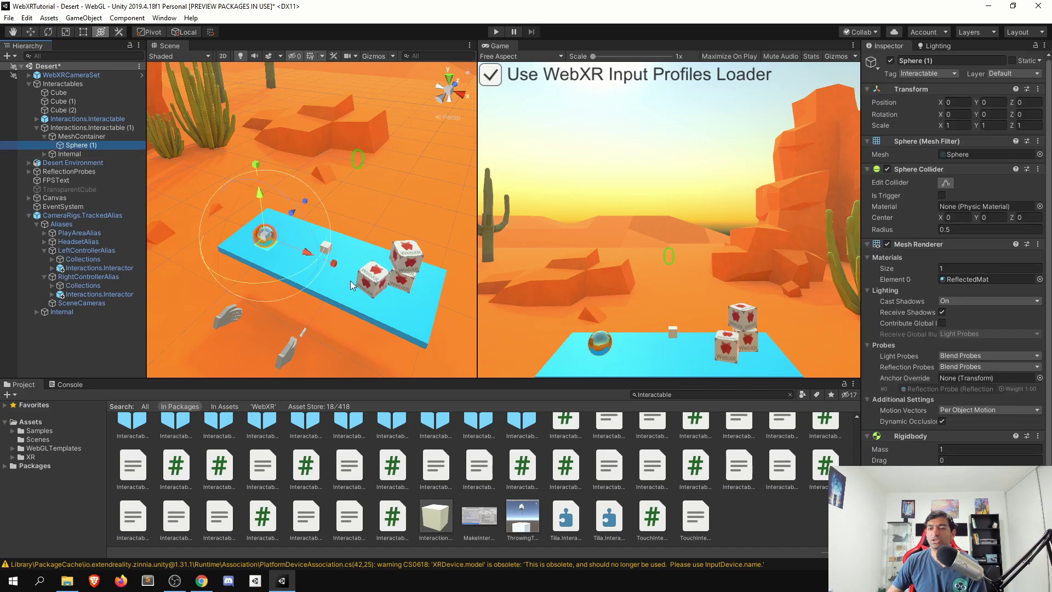
scroll(932, 224, down, 3)
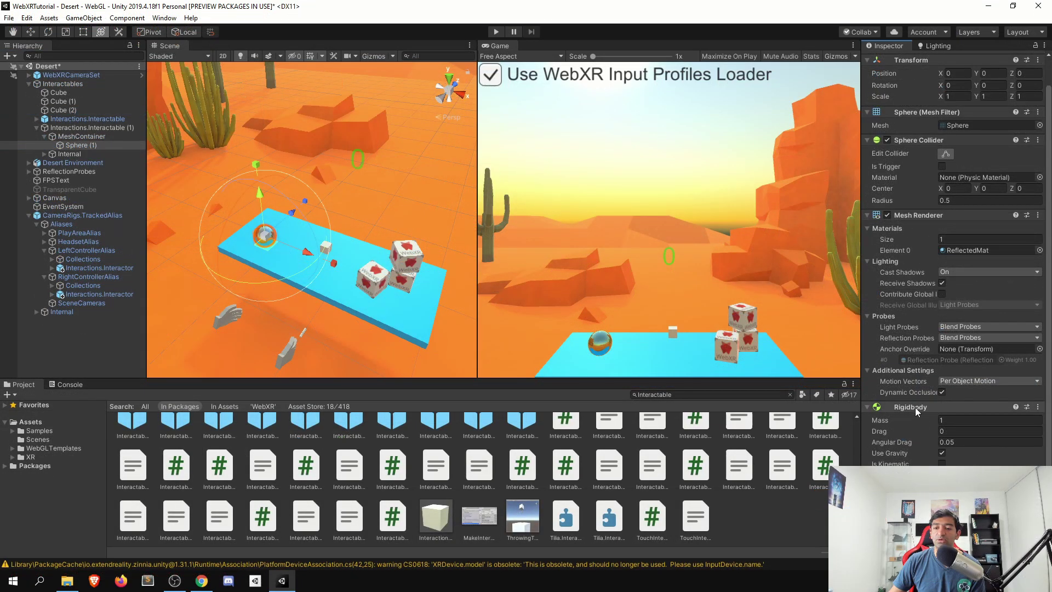
right_click(914, 407)
click(943, 428)
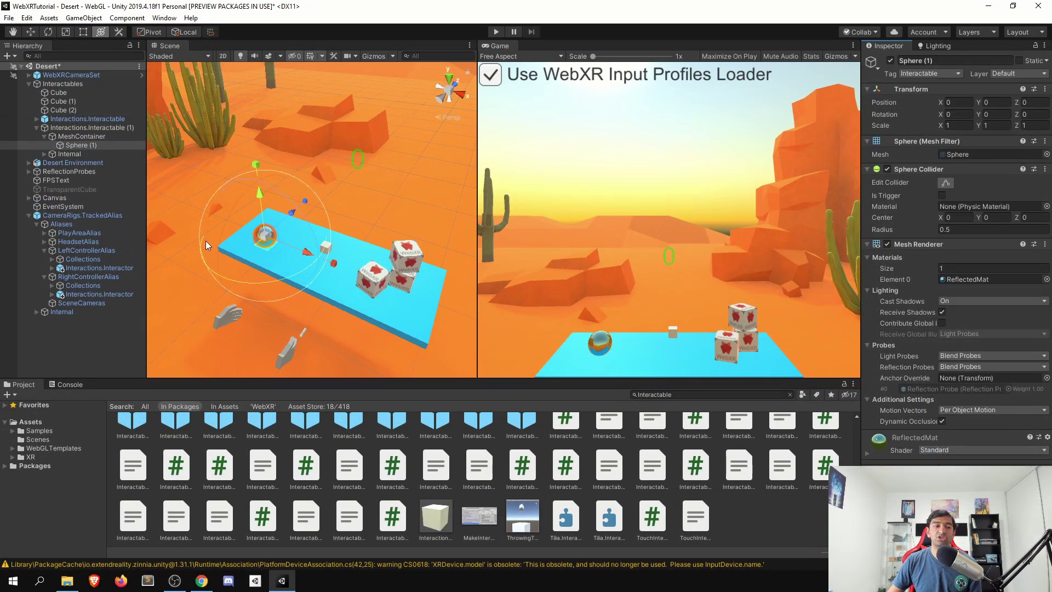
click(97, 127)
scroll(951, 218, down, 5)
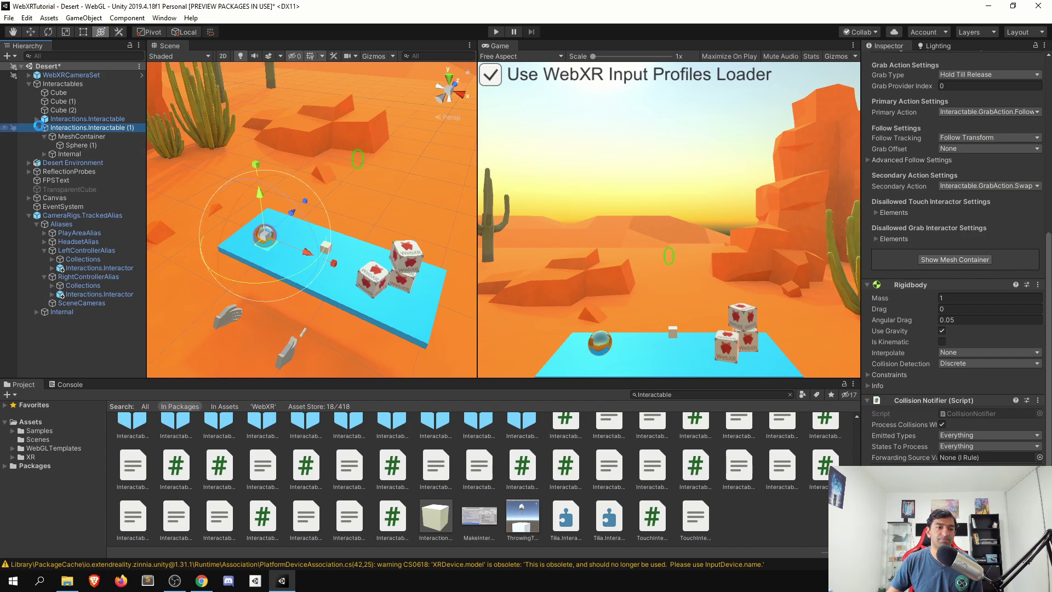
key(ctrl+s)
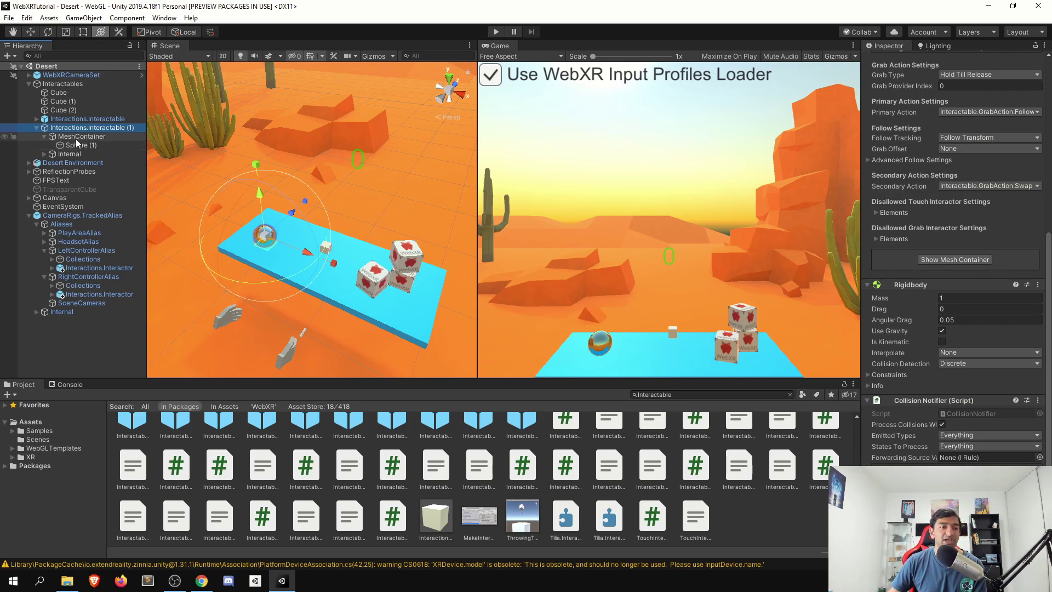
click(37, 127)
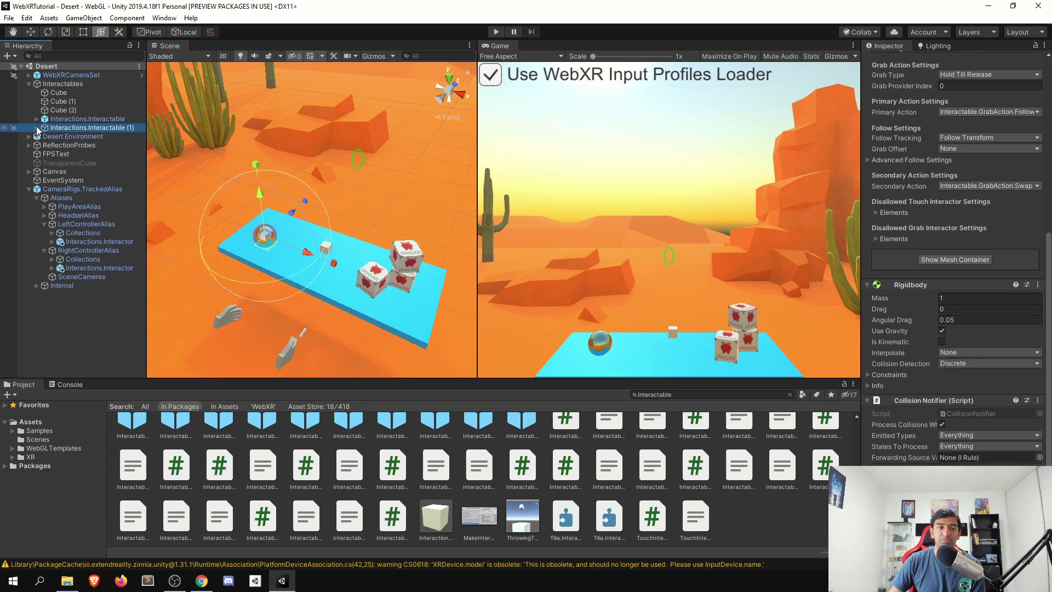
click(29, 84)
click(77, 145)
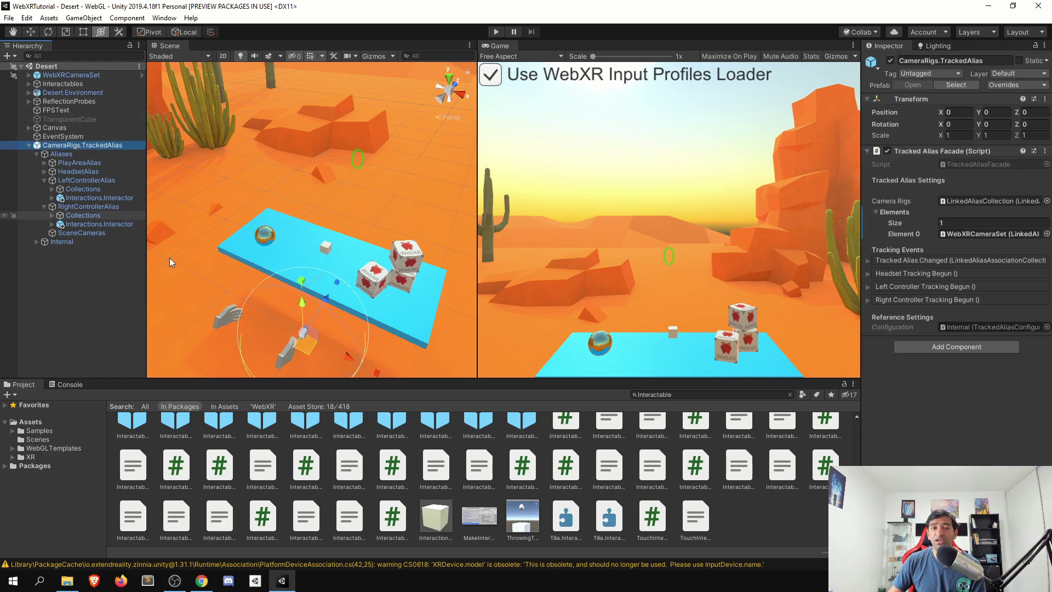
scroll(346, 427, up, 3)
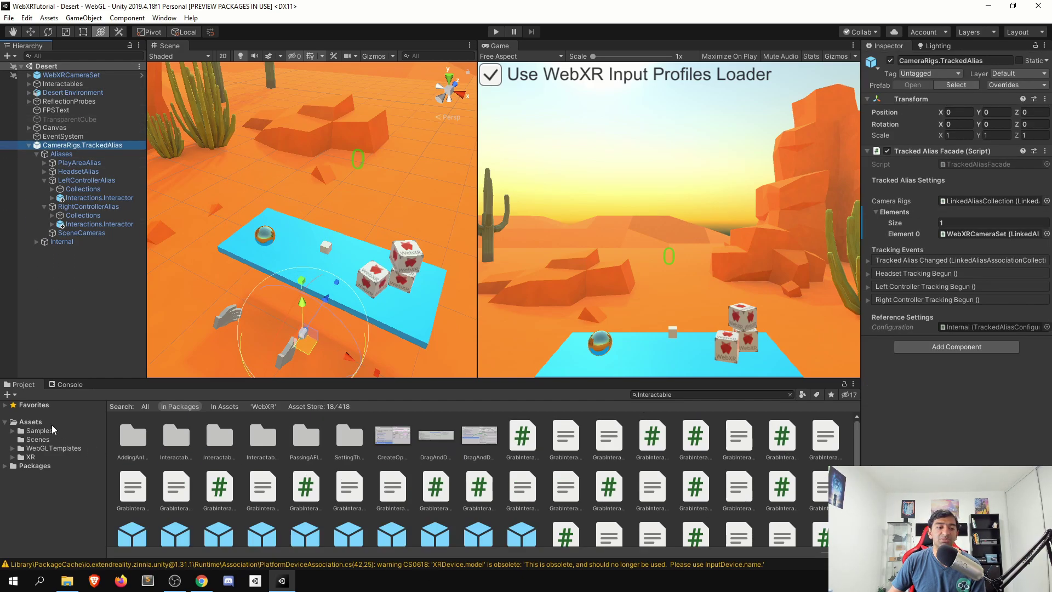
click(87, 181)
click(96, 197)
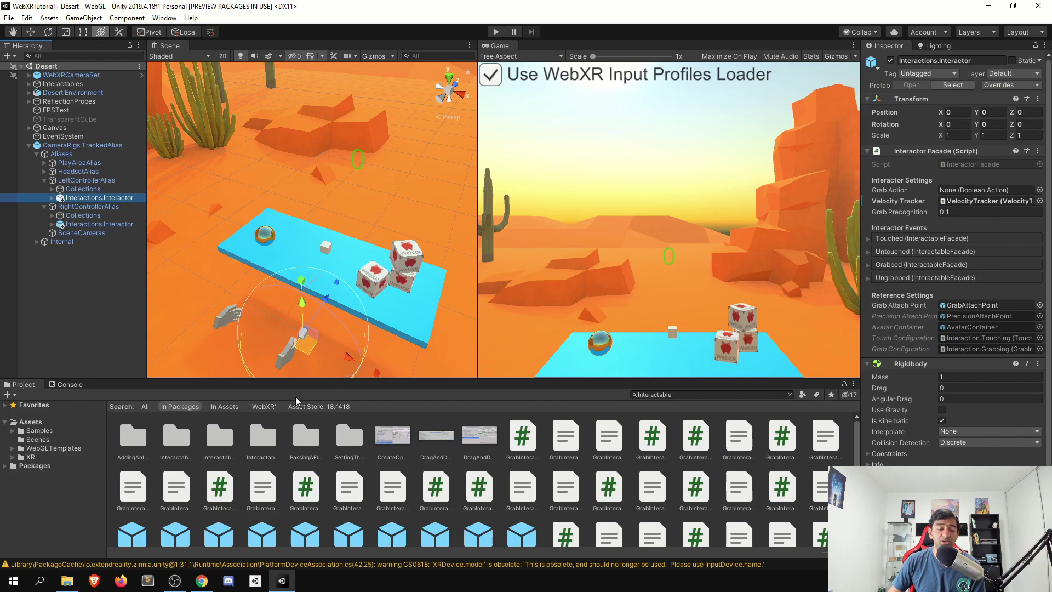
click(57, 426)
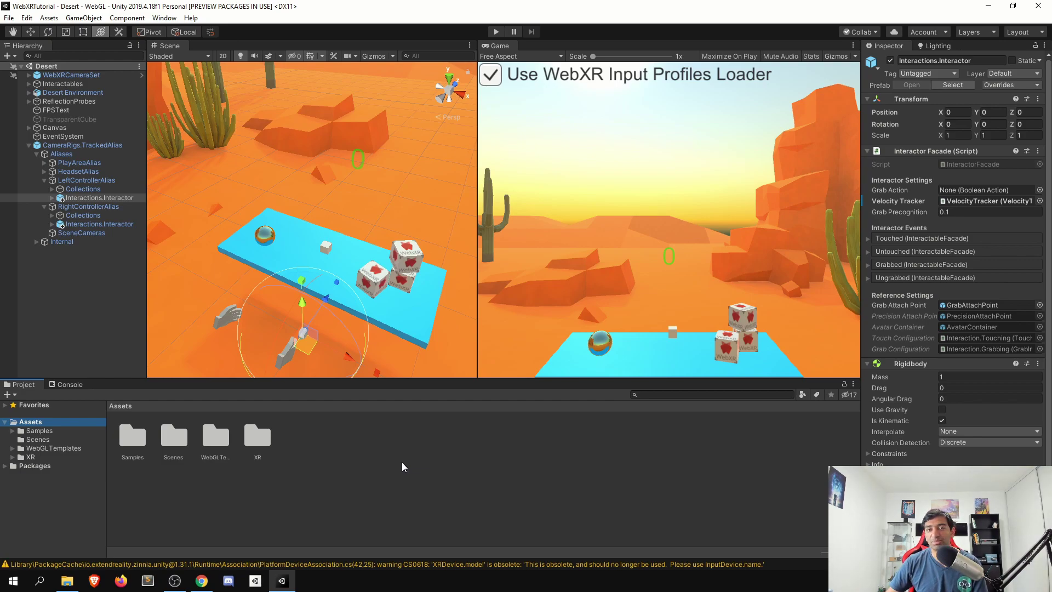
Step: Create an assembly definition in Assets named FusedVR
right_click(379, 434)
mouse_move(526, 150)
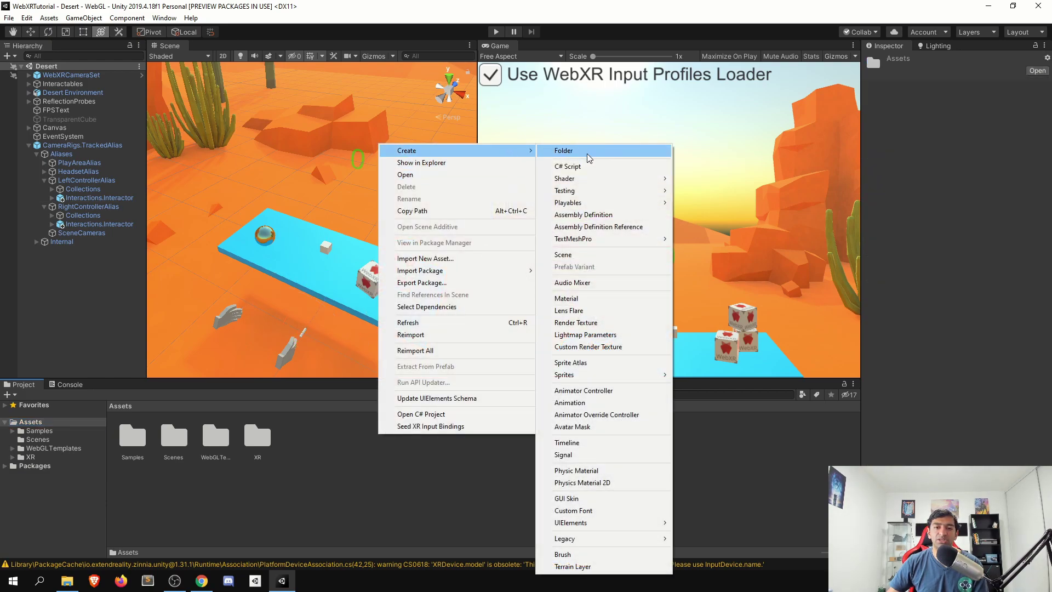
click(603, 215)
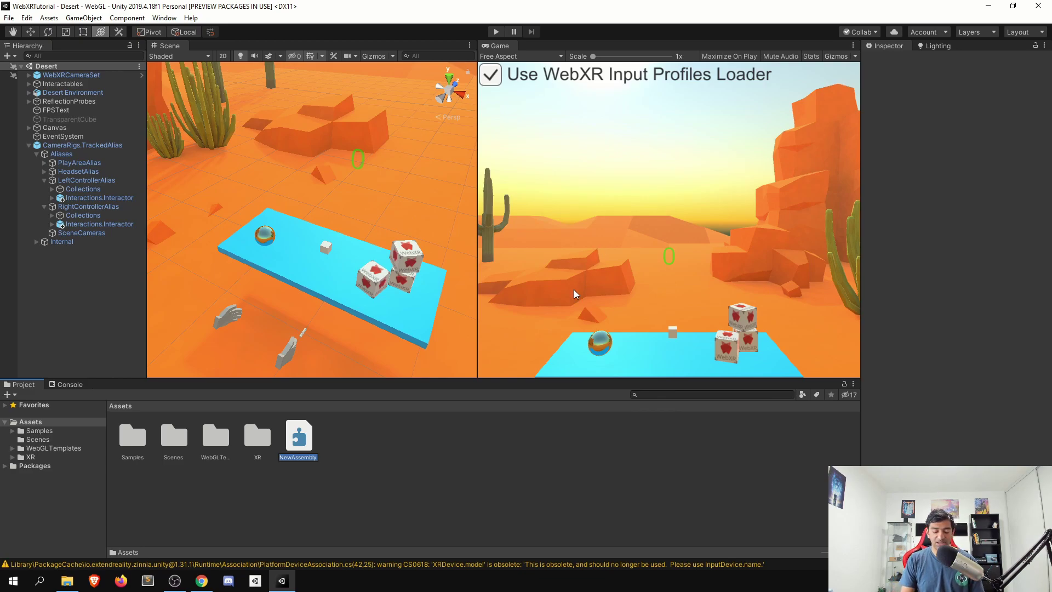
text(FusedVR)
key(Return)
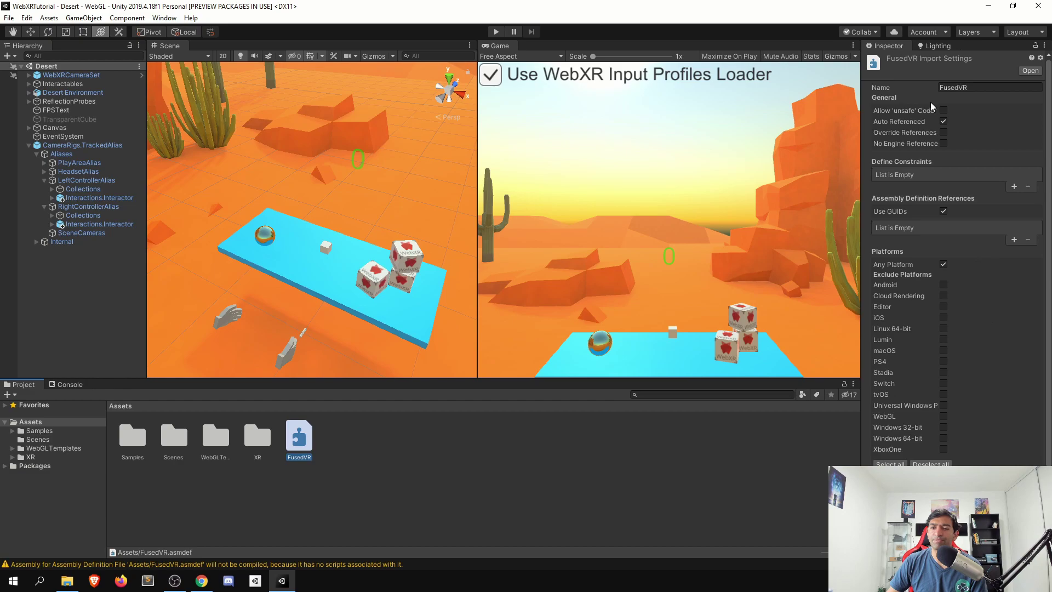
Step: Add WebXR and Zinnia.Runtime as the FusedVR assembly's references
click(1014, 240)
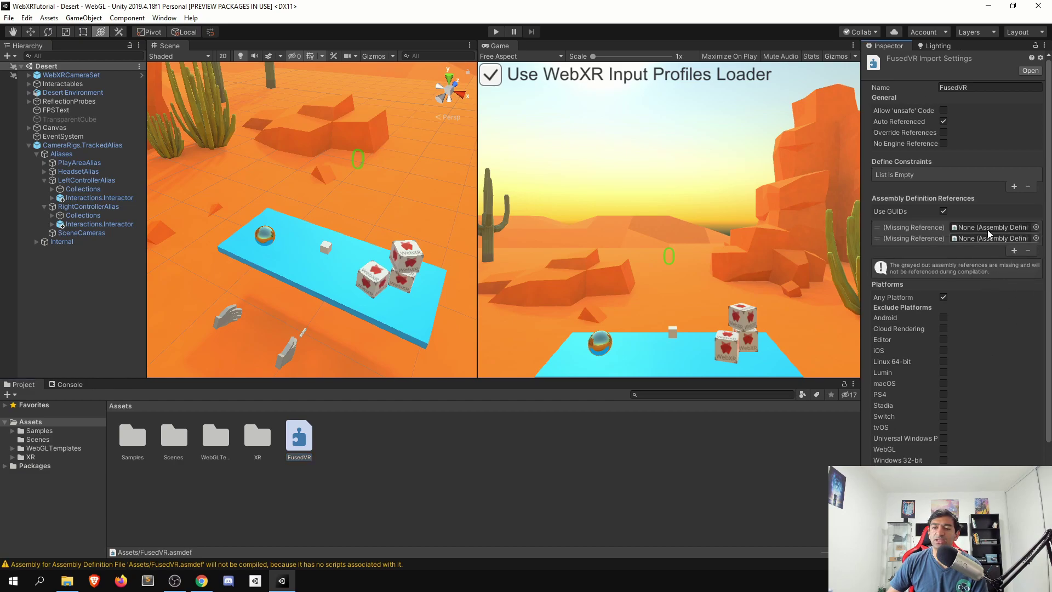
click(1036, 228)
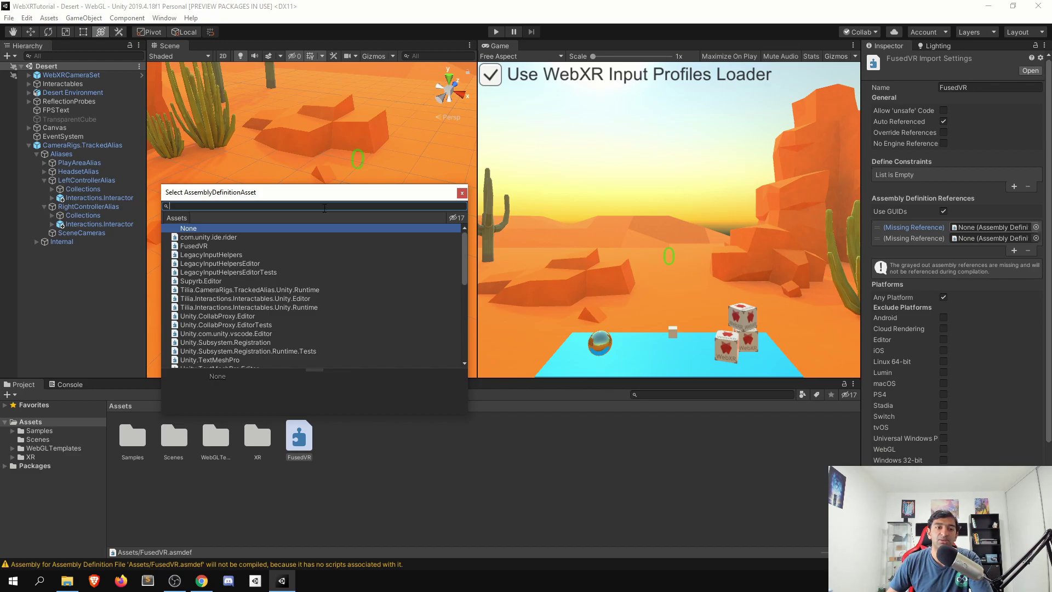
text(We)
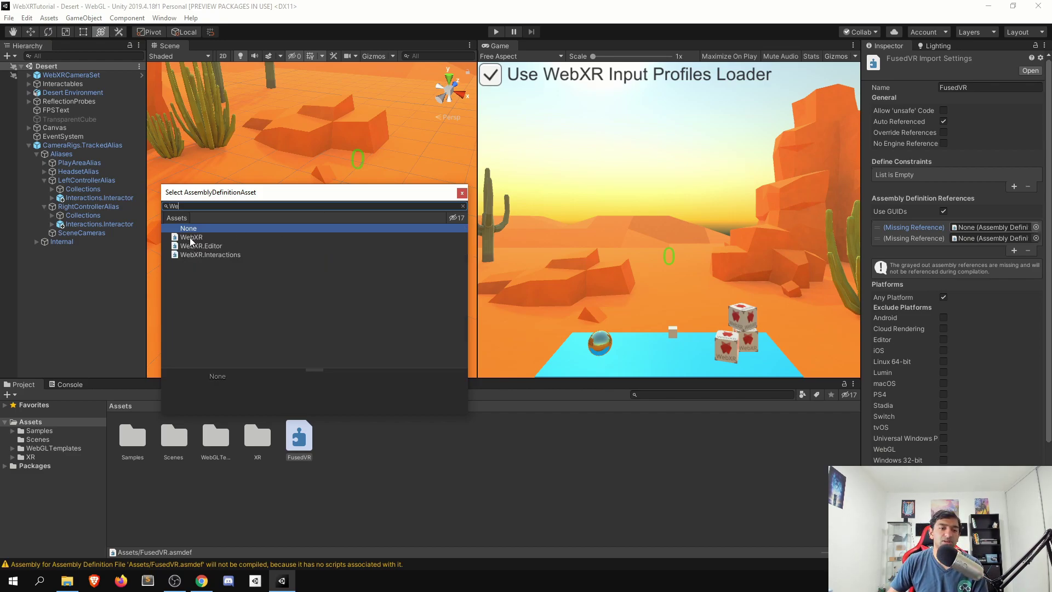
double_click(190, 238)
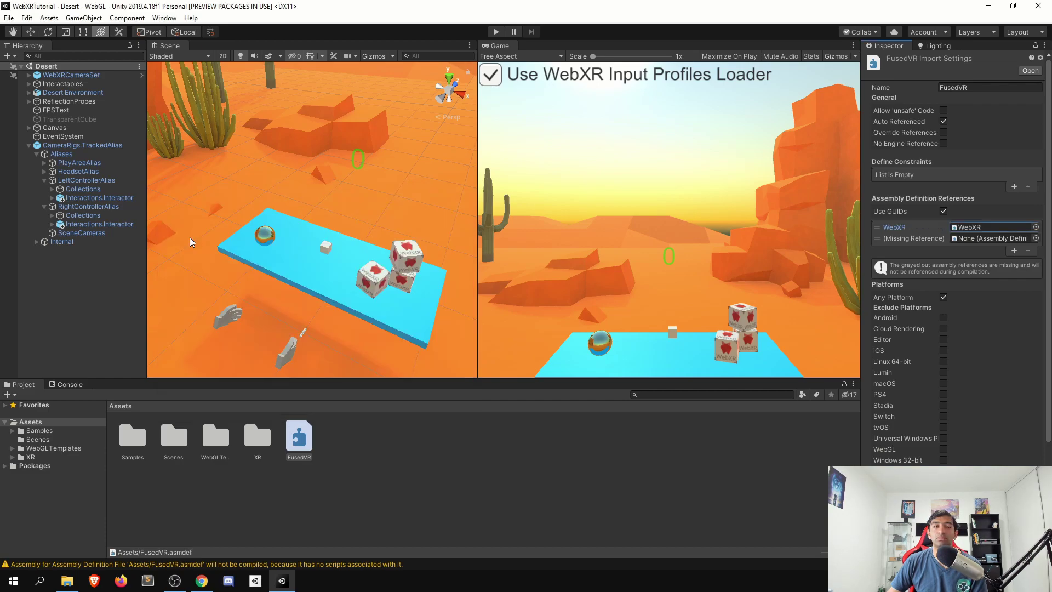
click(1035, 238)
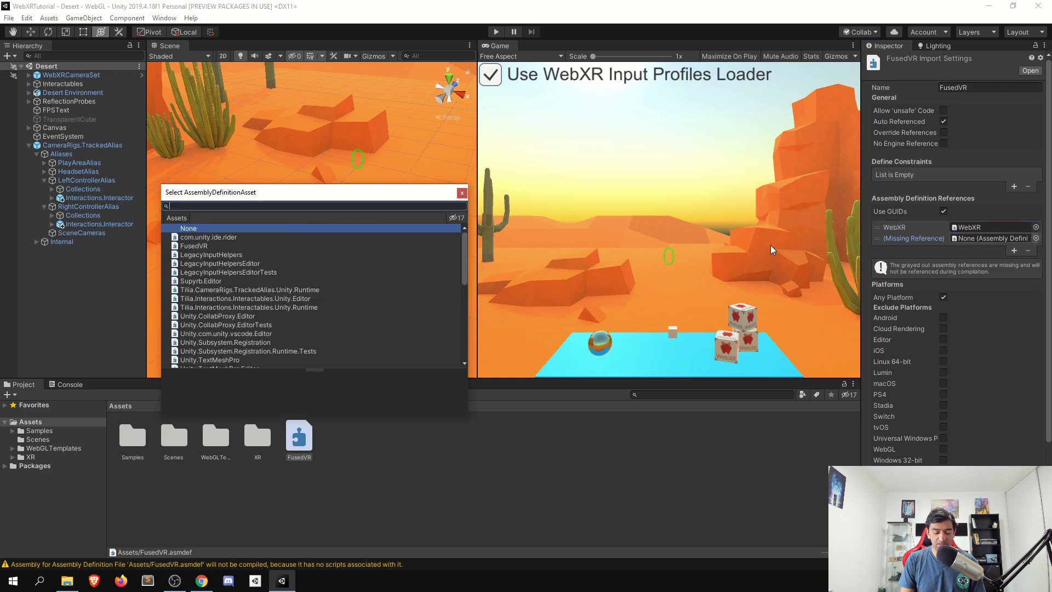
text(zinni)
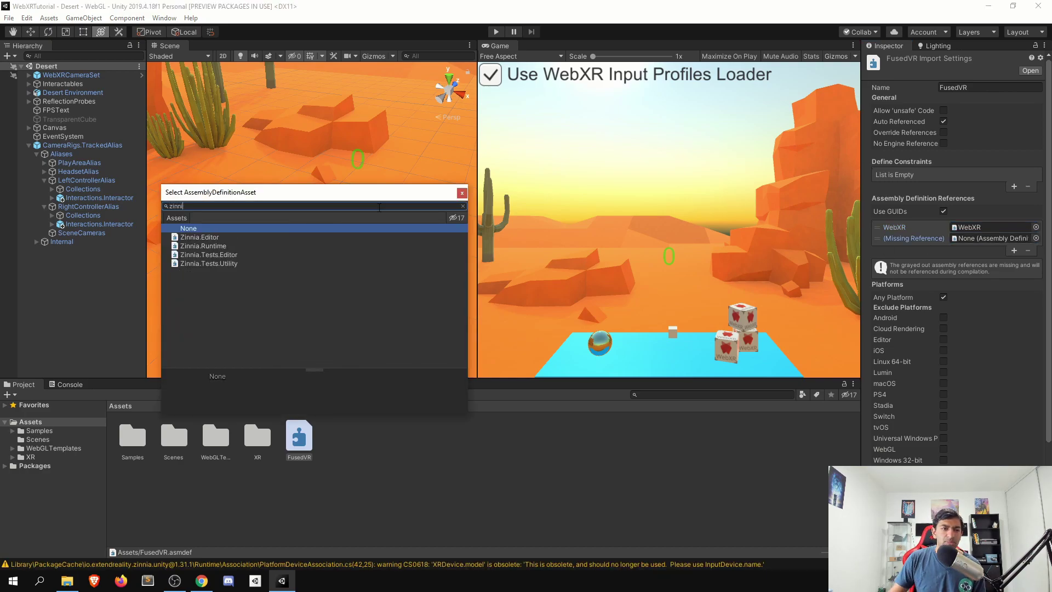
double_click(221, 246)
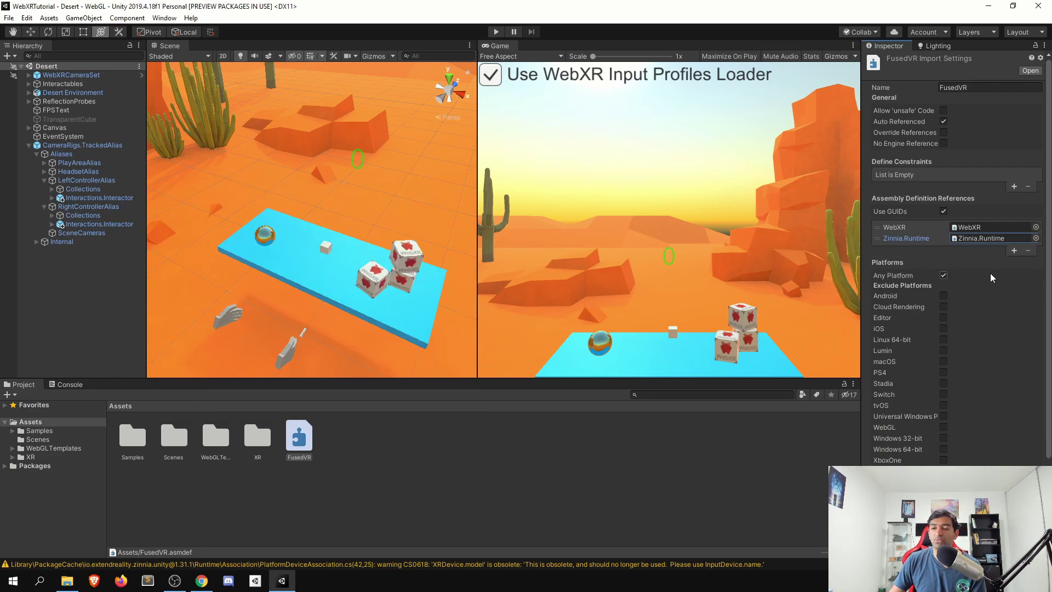
scroll(956, 257, down, 3)
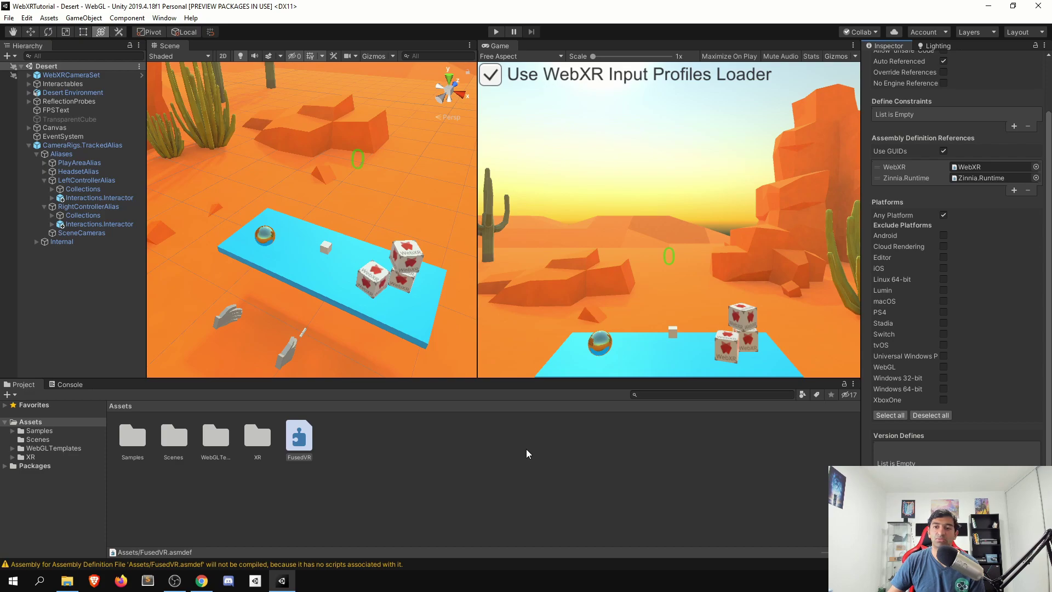
Step: Create a new C# script in Assets named WebTrigger
right_click(426, 453)
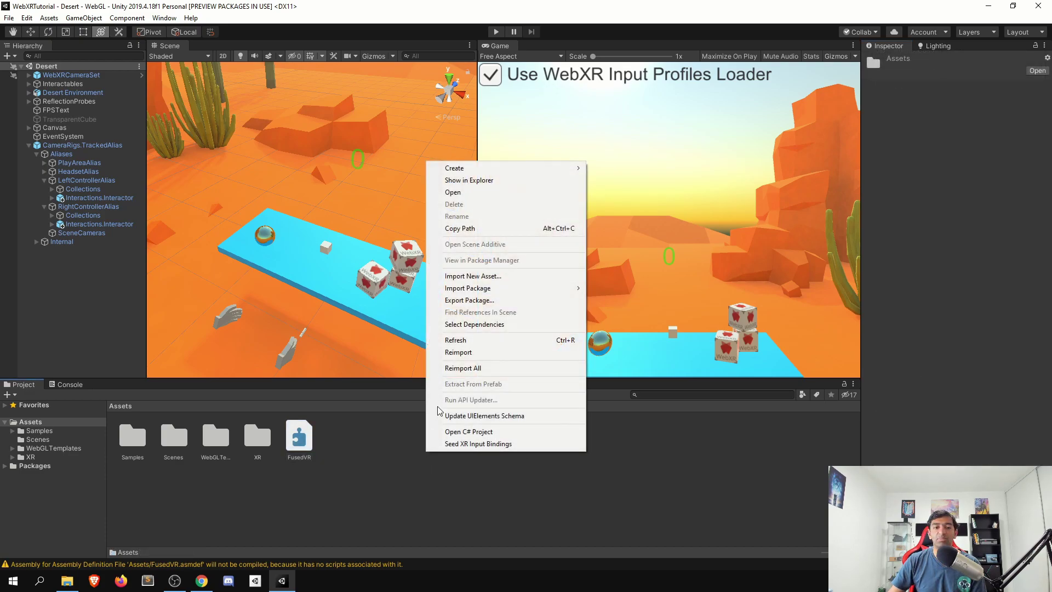
mouse_move(481, 174)
click(628, 185)
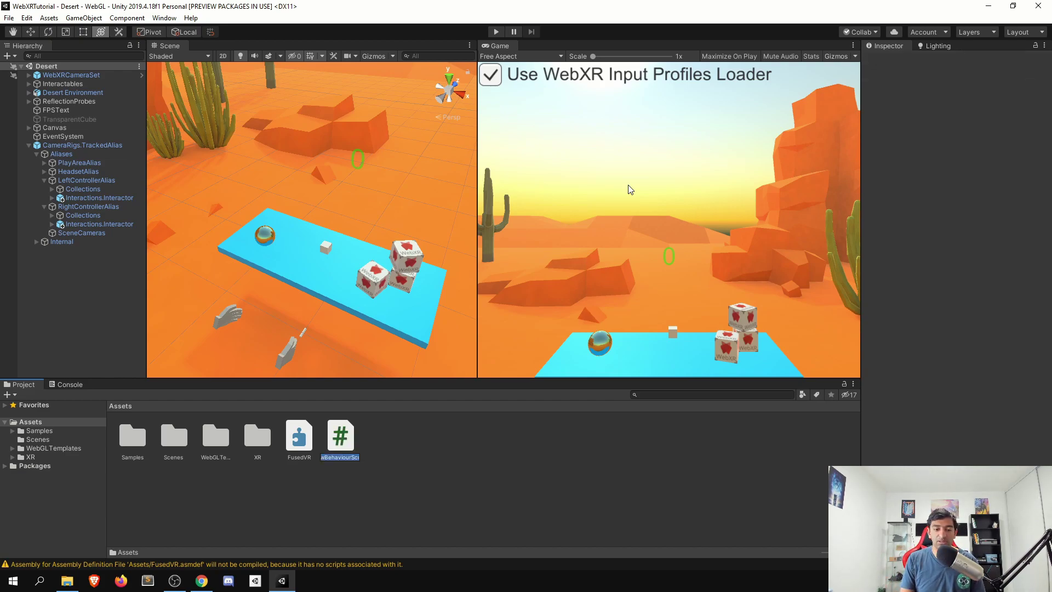
text(WebTrigger)
key(Return)
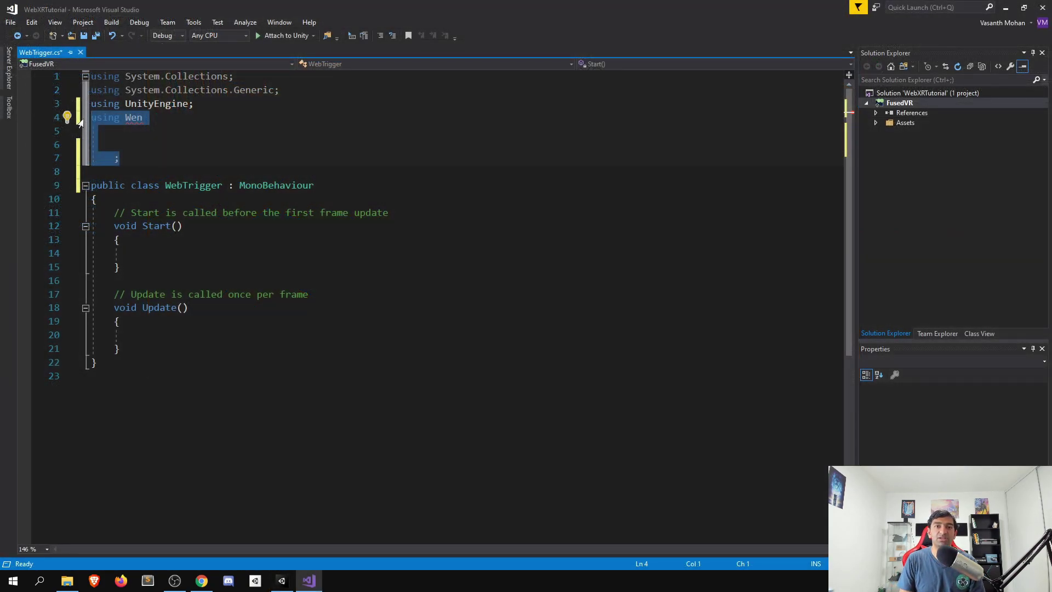
Step: Add the 'using WebXR;' and 'using Zinnia.Action;' imports to WebTrigger and save
text(using Web)
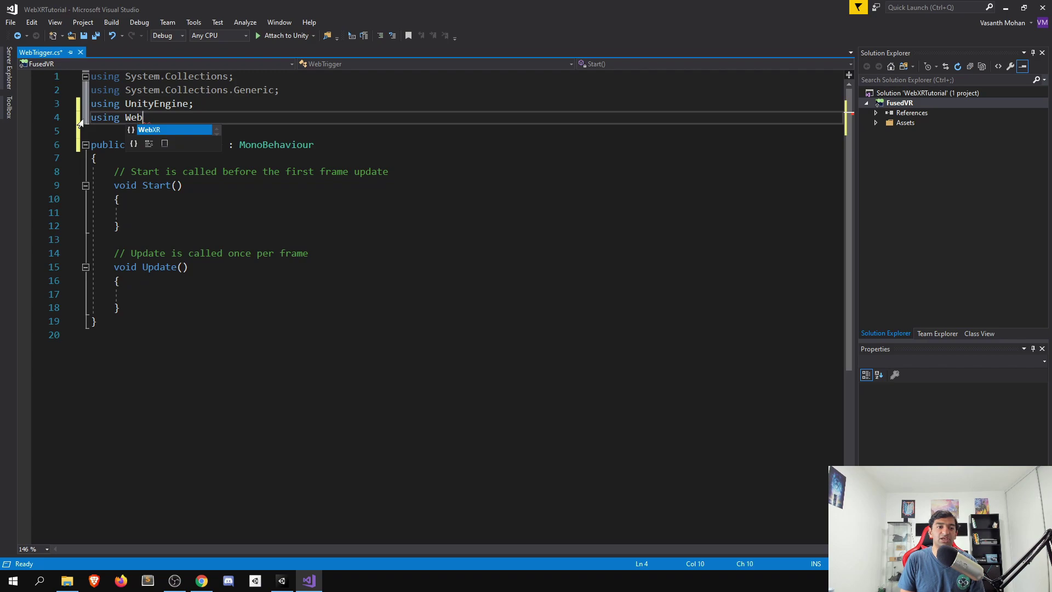
text(XR;)
key(Return)
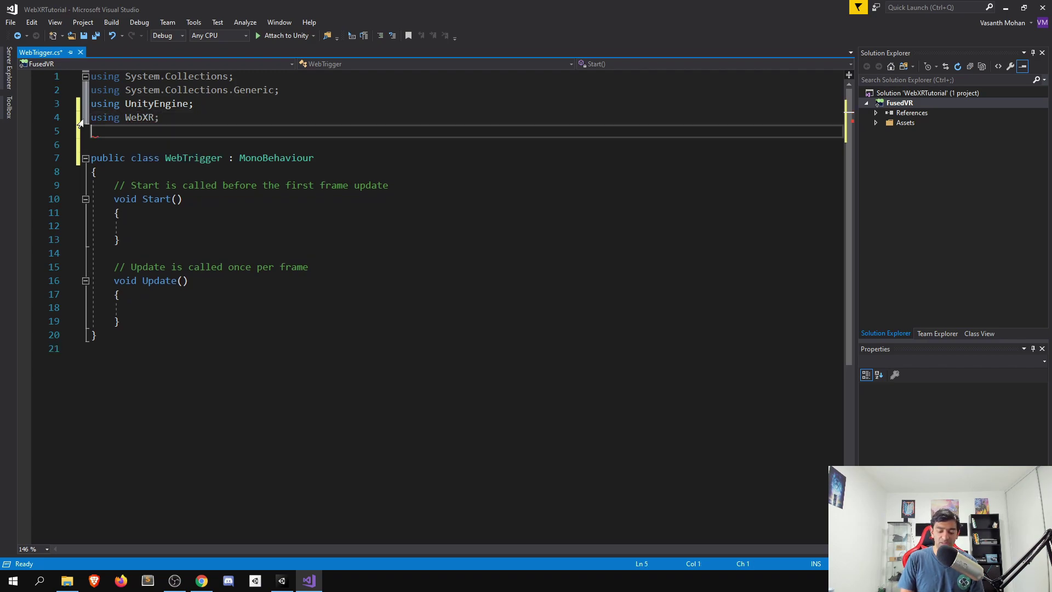
text(using Zin)
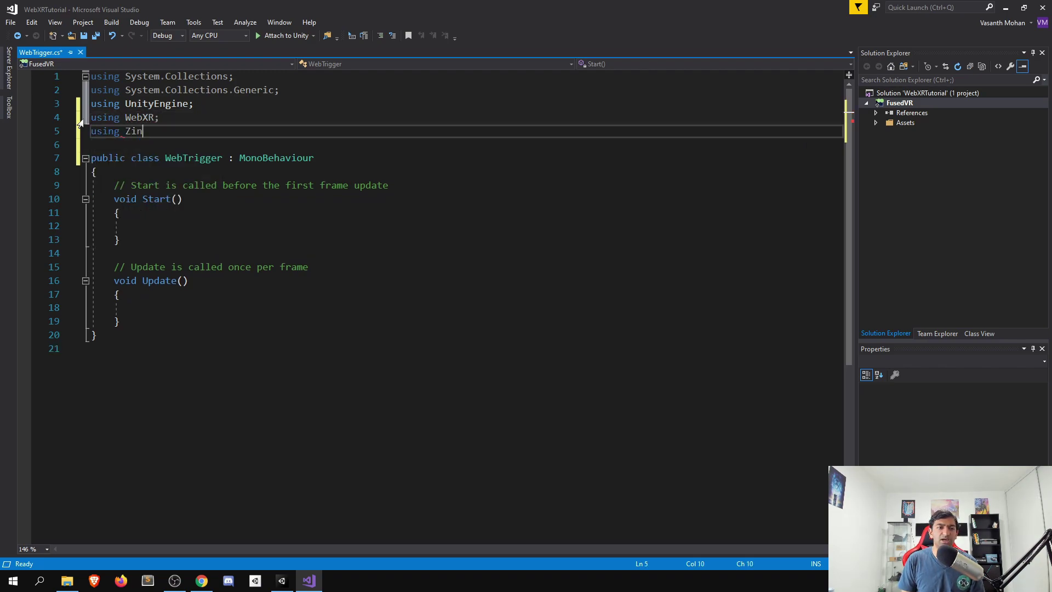
text(nia;)
key(ctrl+s)
key(BackSpace)
text(.Action)
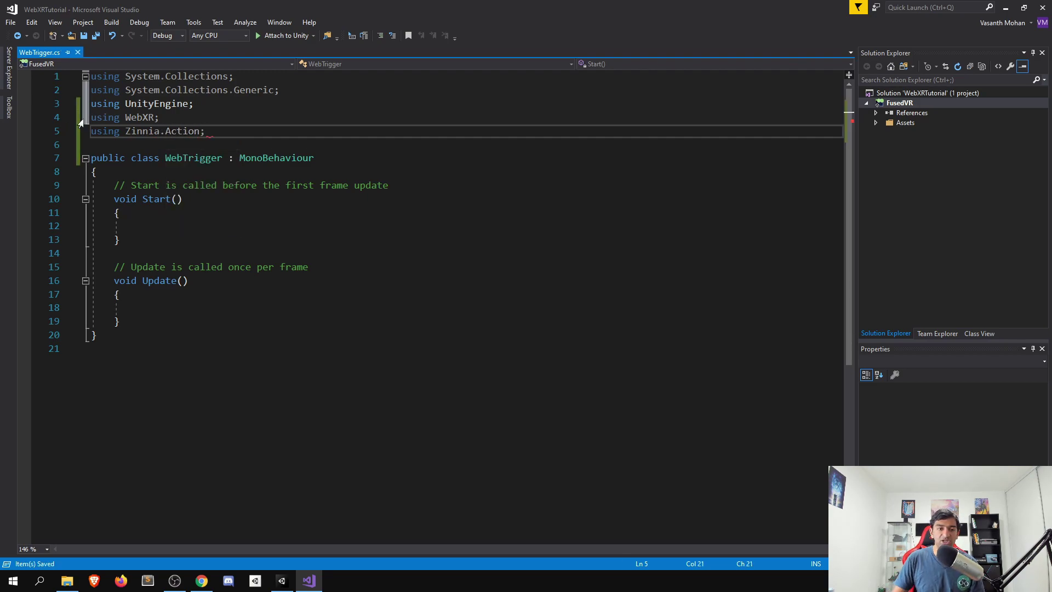
text(;)
key(ctrl+s)
Step: Change WebTrigger's base class from MonoBehaviour to BooleanAction and save
double_click(289, 158)
text(BooleanAction)
key(ctrl+s)
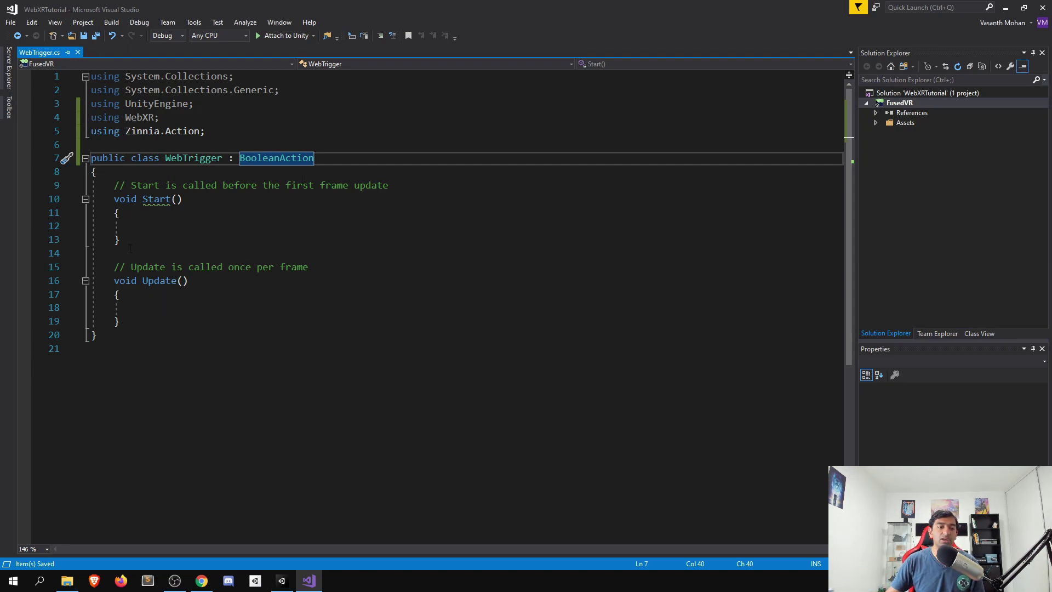
Step: Delete the unused Start() method and declare 'public WebXRController controller;', then save
drag(138, 237, 57, 197)
click(188, 185)
drag(120, 240, 82, 191)
key(Delete)
key(Return)
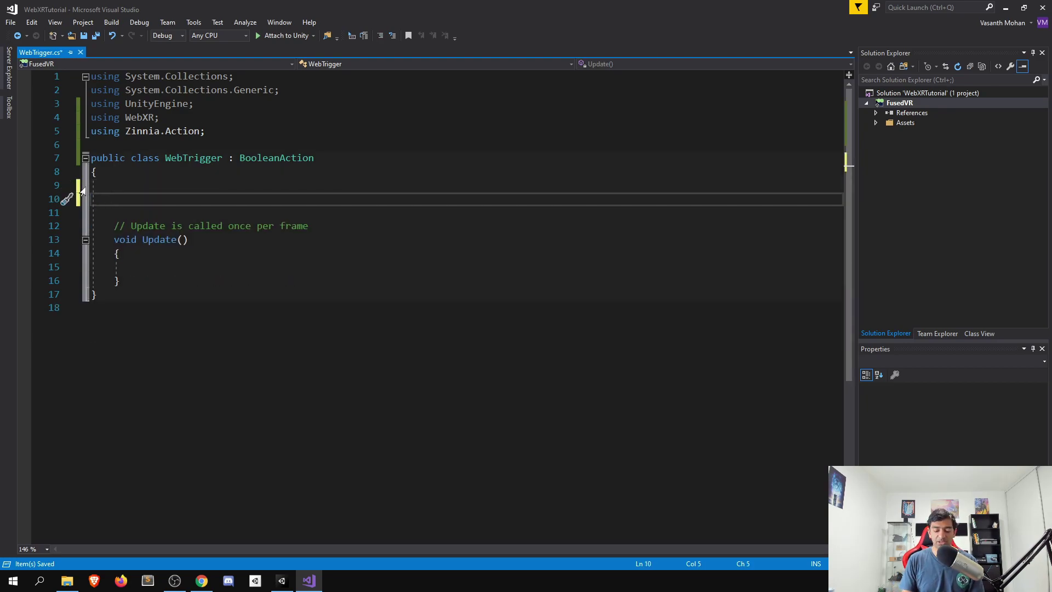
text(public WebXRController controller;)
key(ctrl+s)
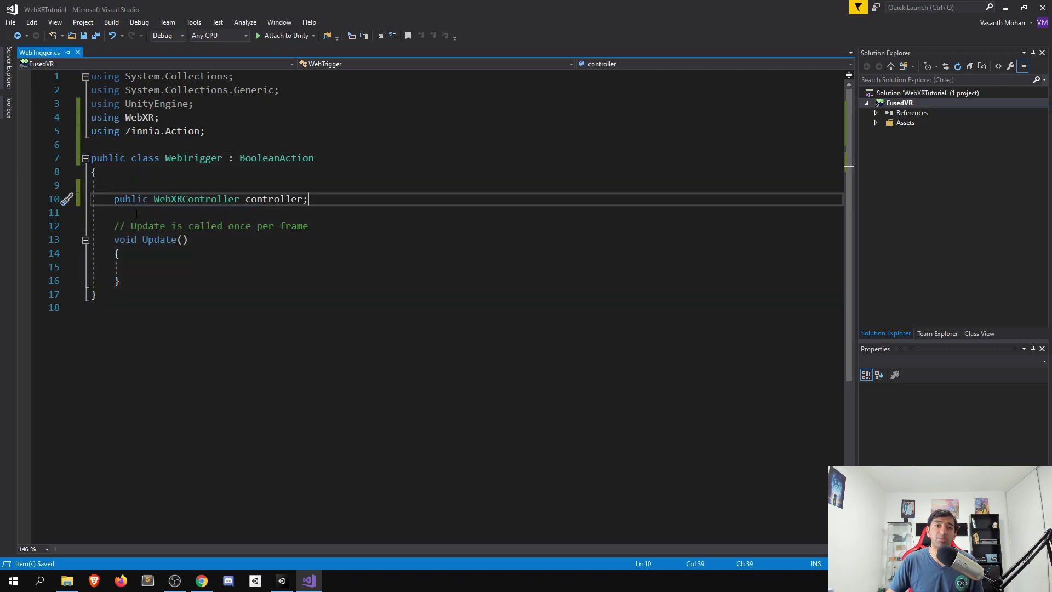
click(195, 266)
Step: In Update, pass controller.GetButton with the Trigger button type into Receive
text(Reci)
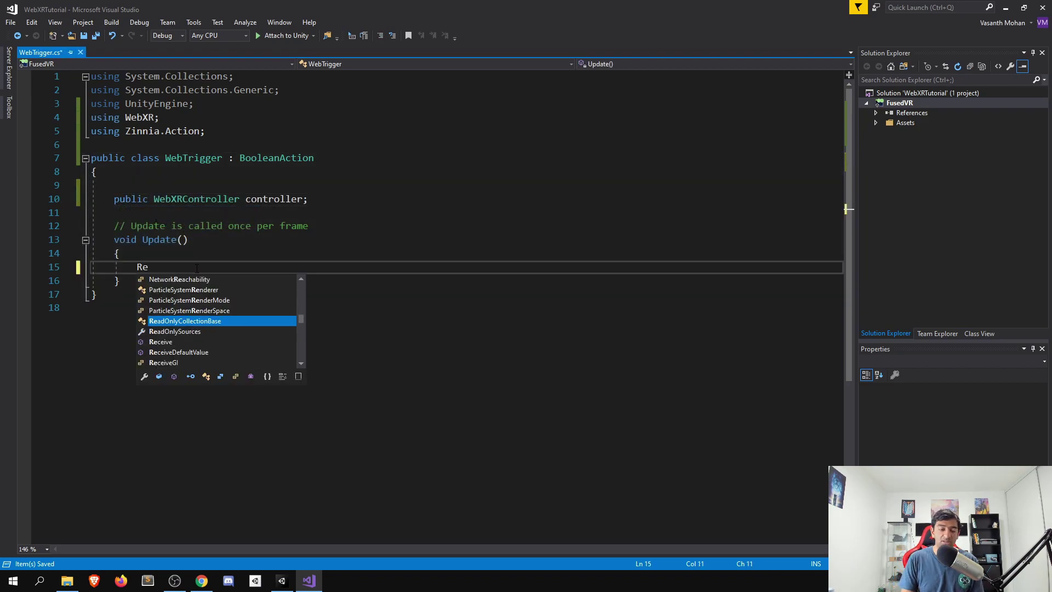
key(BackSpace)
key(BackSpace)
key(BackSpace)
key(BackSpace)
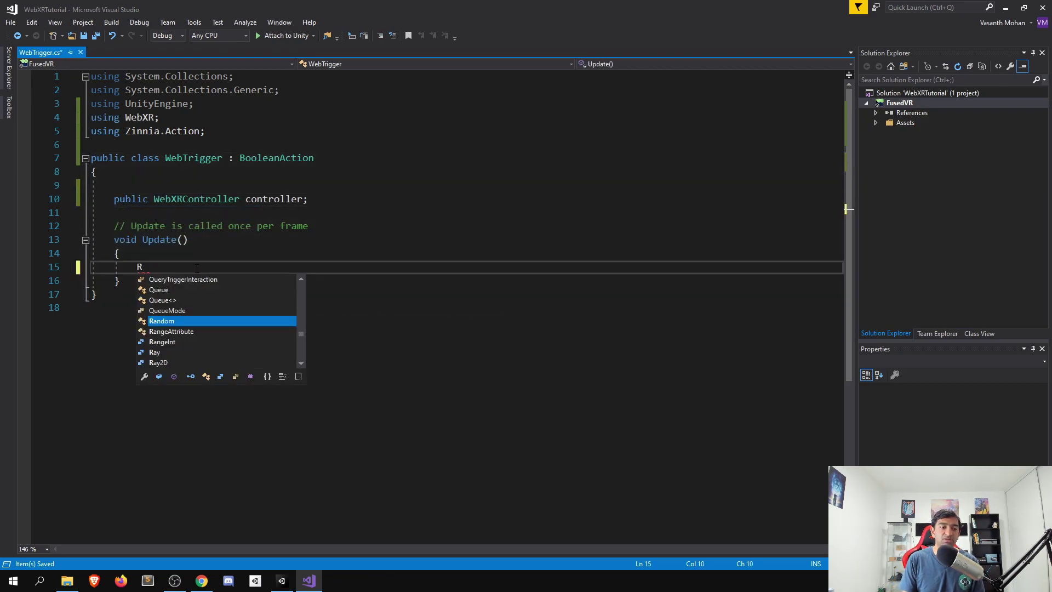
text(controller.GetButton()
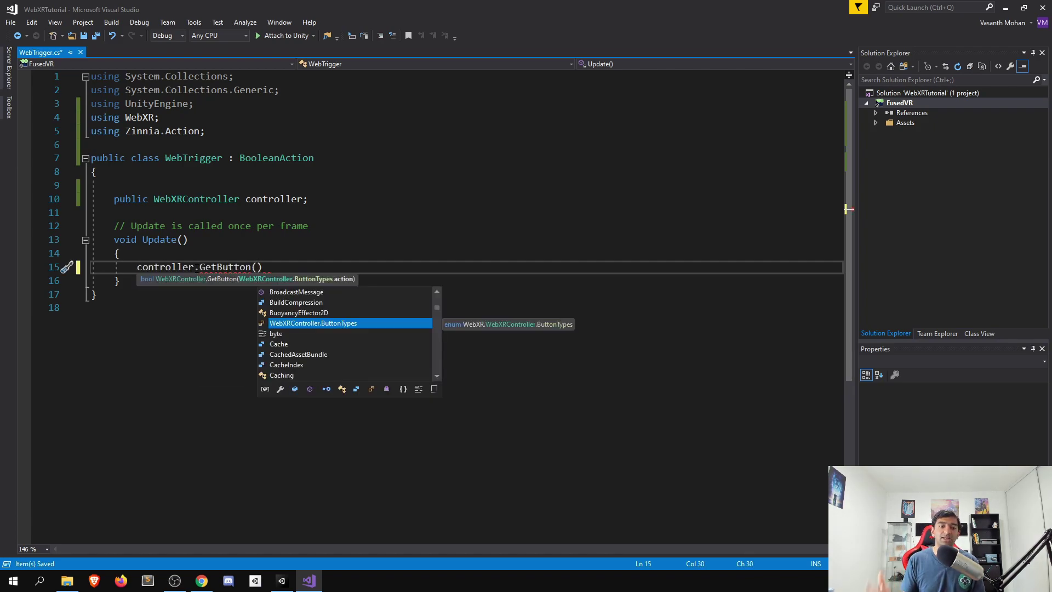
key(Tab)
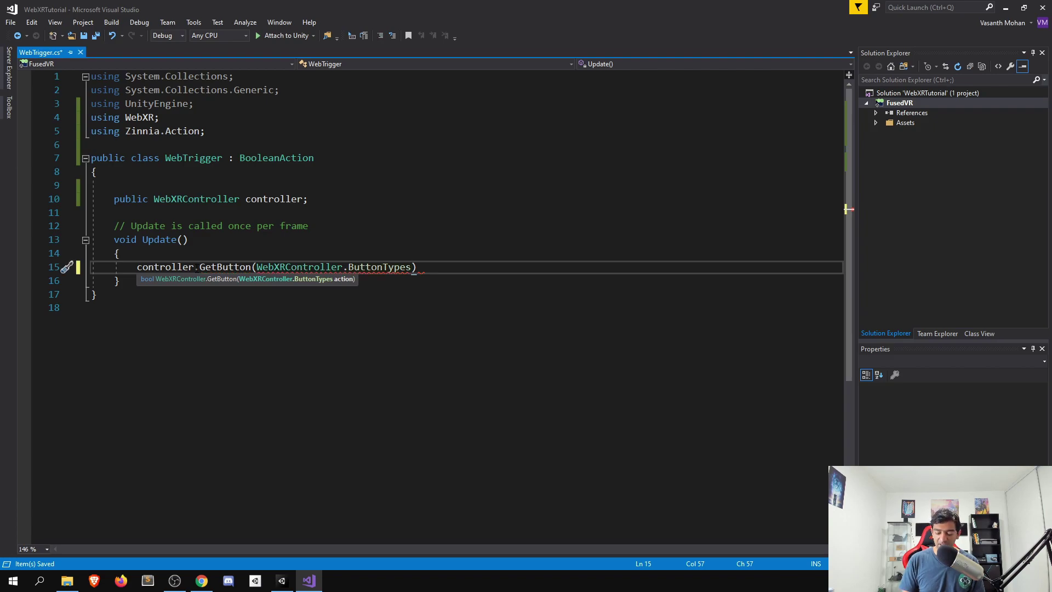
text(.T)
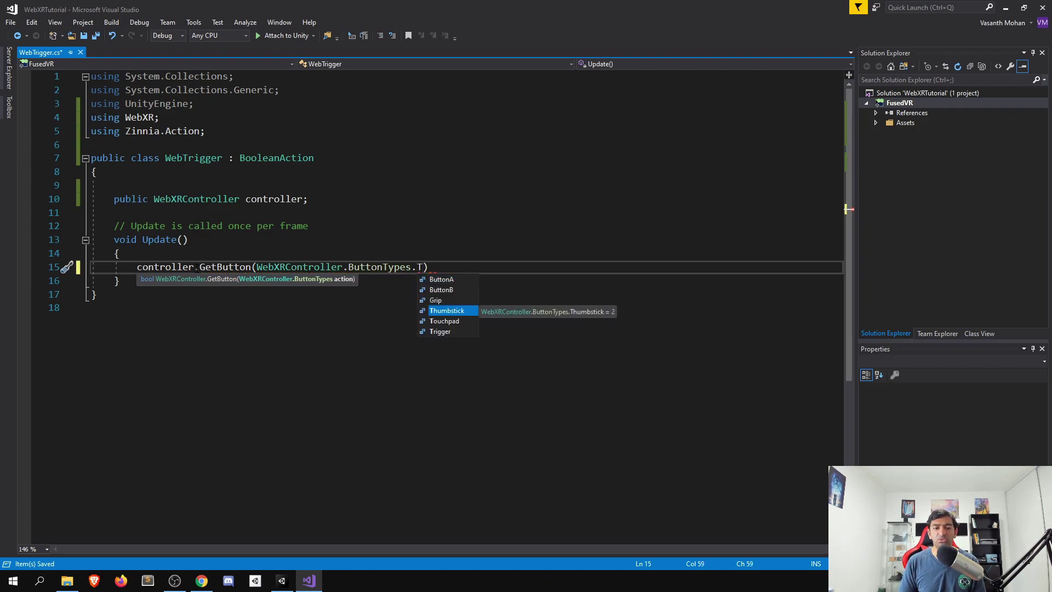
key(Down)
key(Down)
key(Tab)
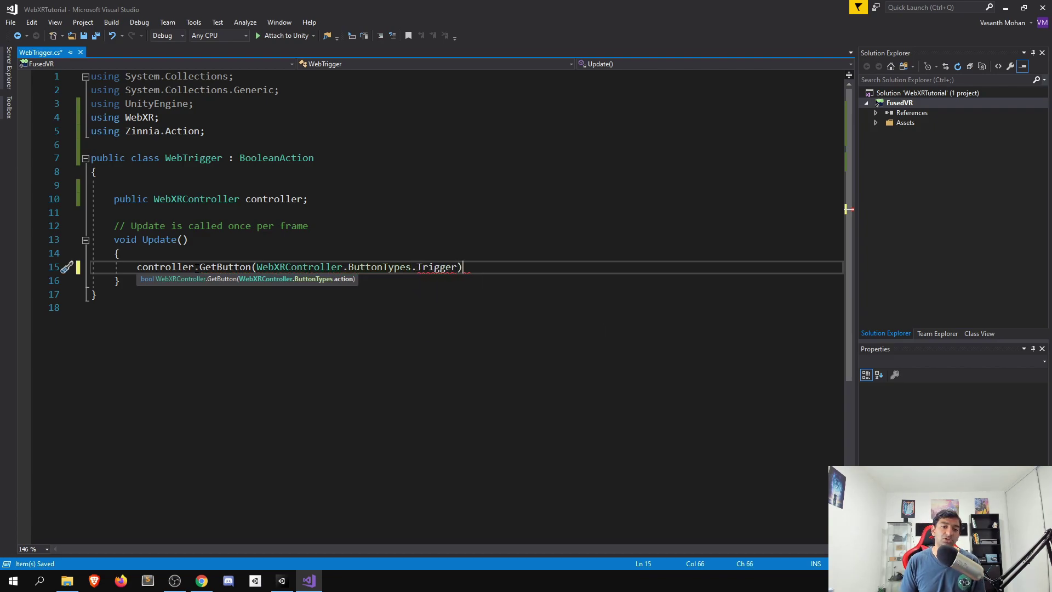
text();)
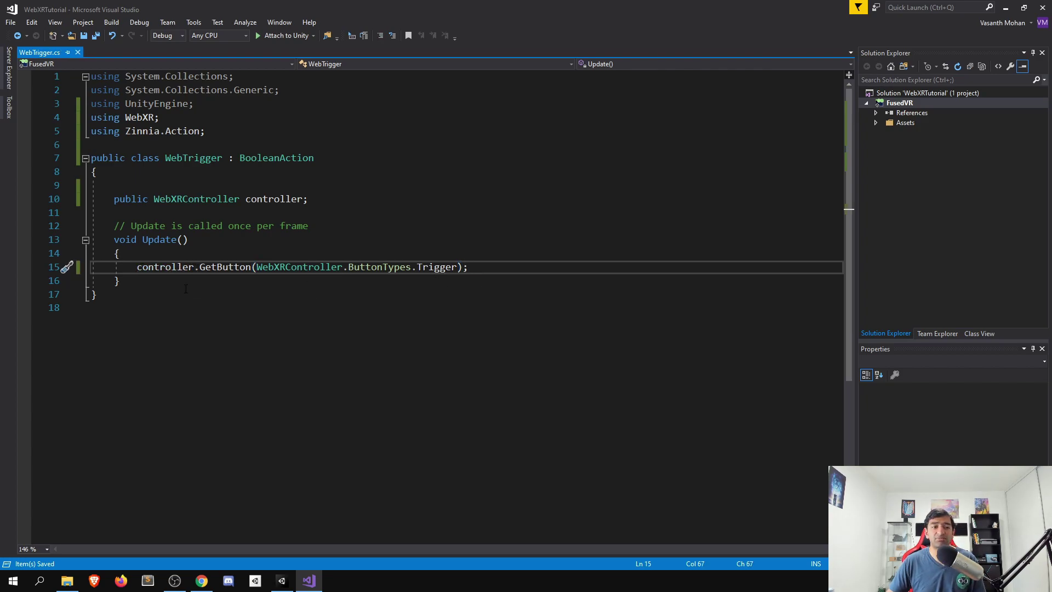
key(Home)
text(Reci)
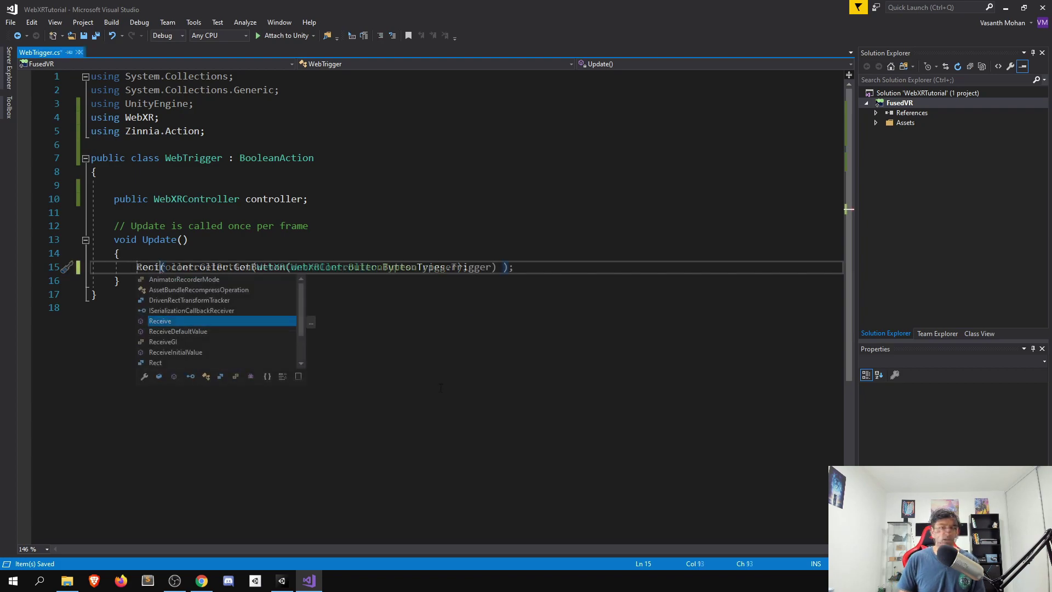
key(Tab)
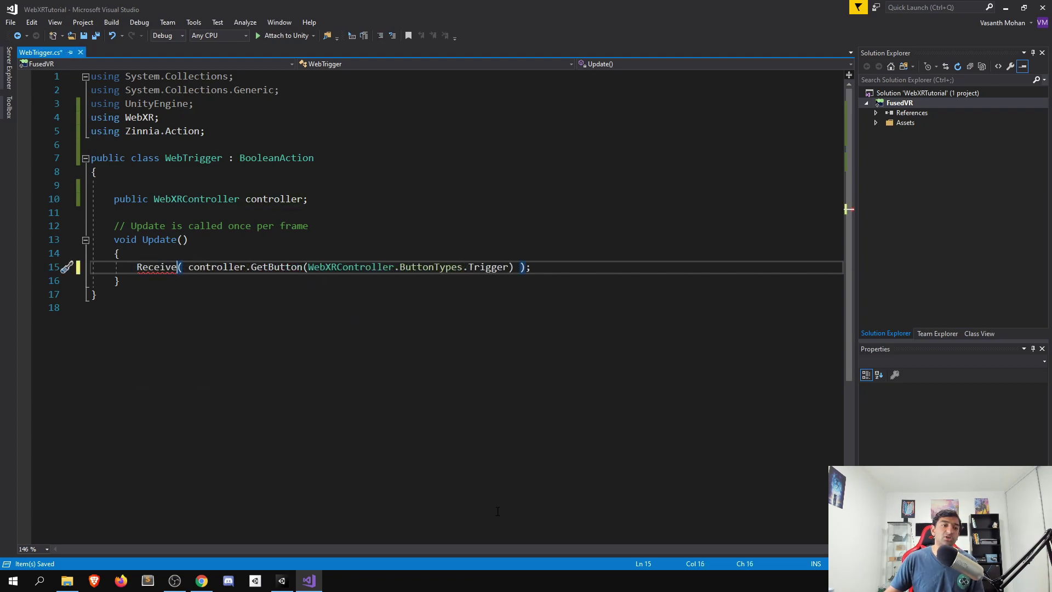
click(263, 307)
click(154, 267)
click(412, 439)
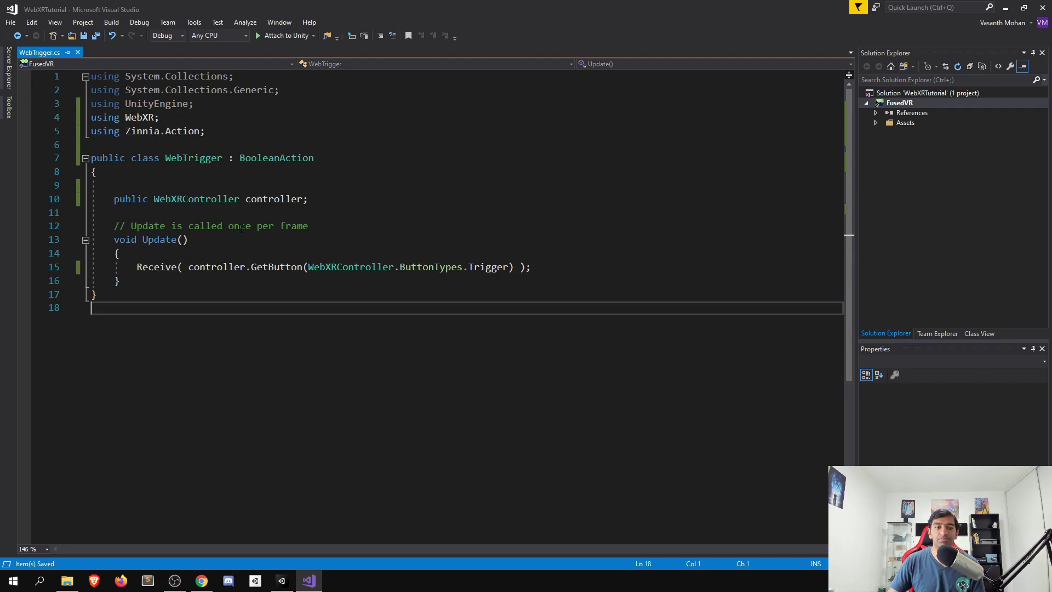
Step: Remove the three unused using lines and the leftover blank line, then return to Unity
drag(91, 117, 90, 76)
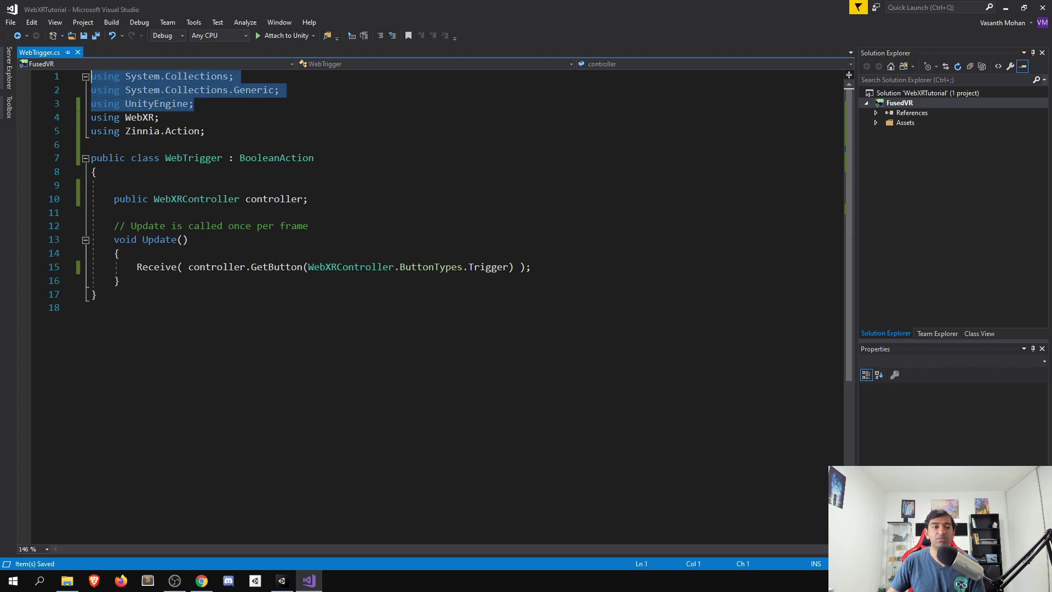
key(Delete)
key(Return)
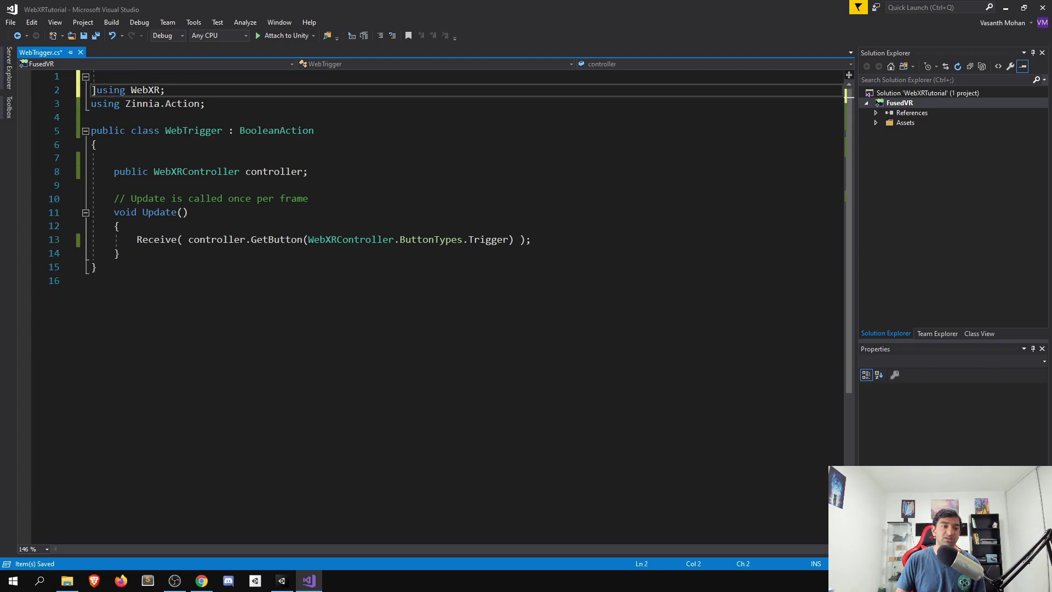
key(BackSpace)
key(alt+Tab)
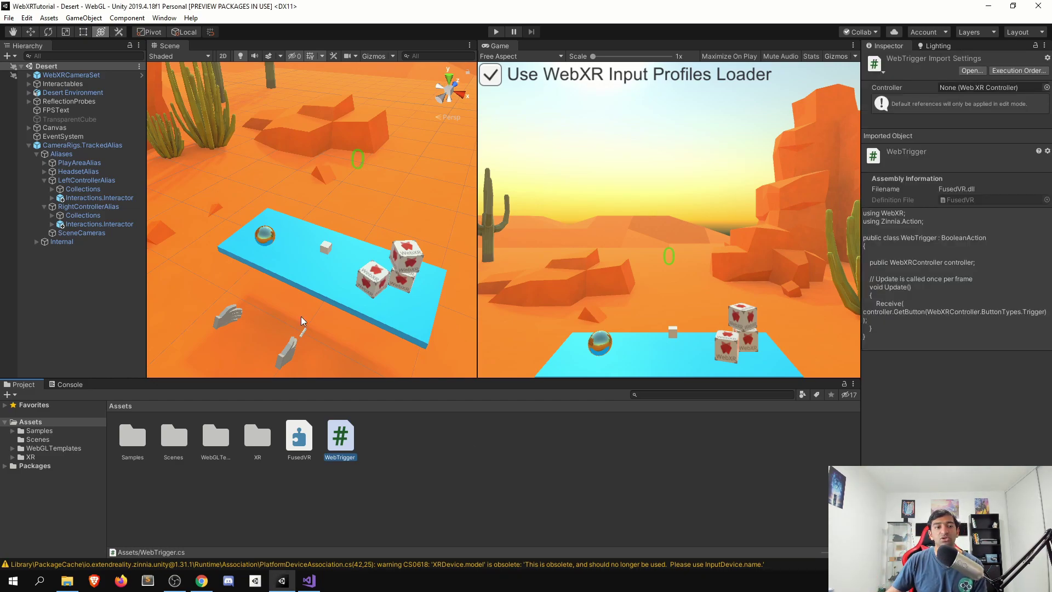
Step: Create an empty child object named Actions under WebXRCameraSet
click(29, 145)
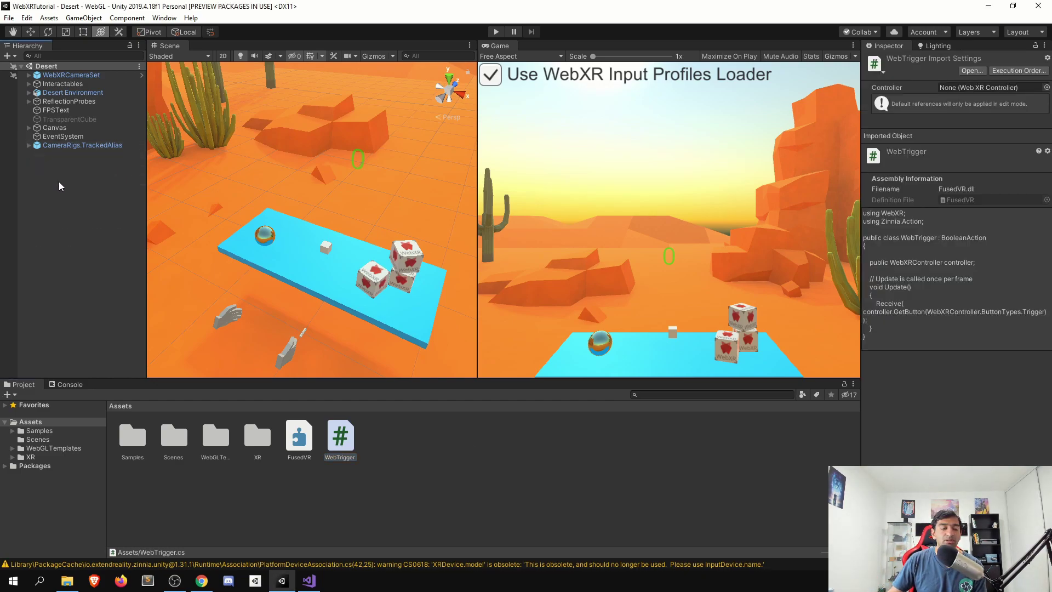
click(64, 178)
click(28, 145)
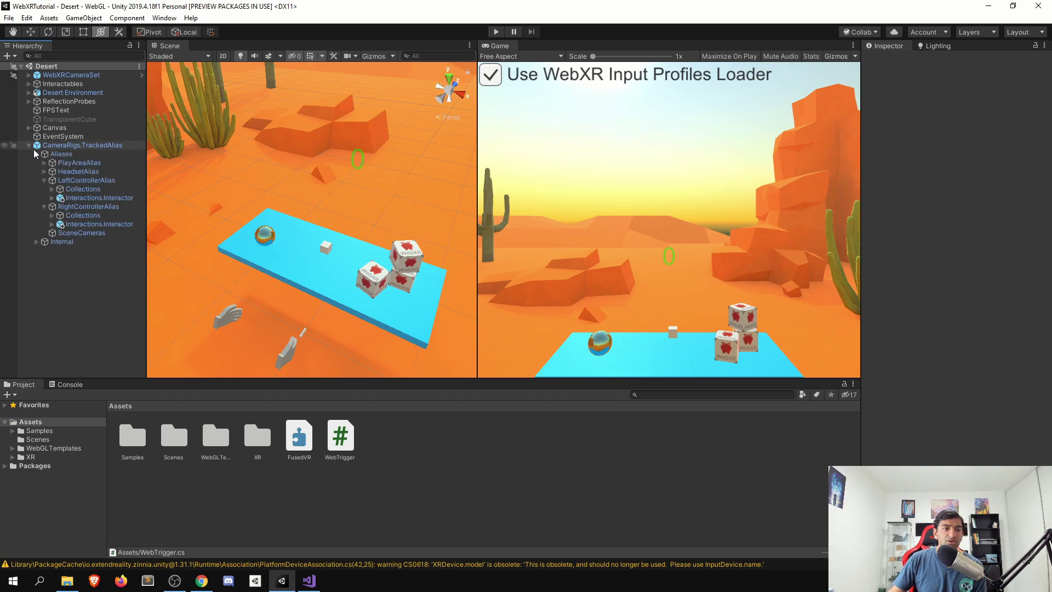
click(37, 154)
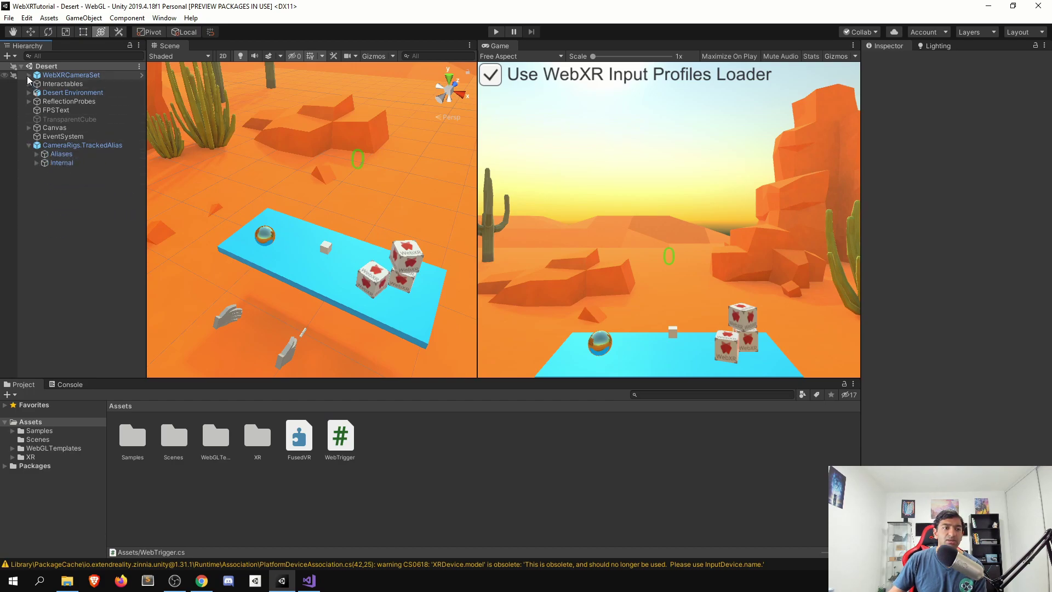
click(29, 75)
click(37, 83)
click(37, 84)
click(37, 101)
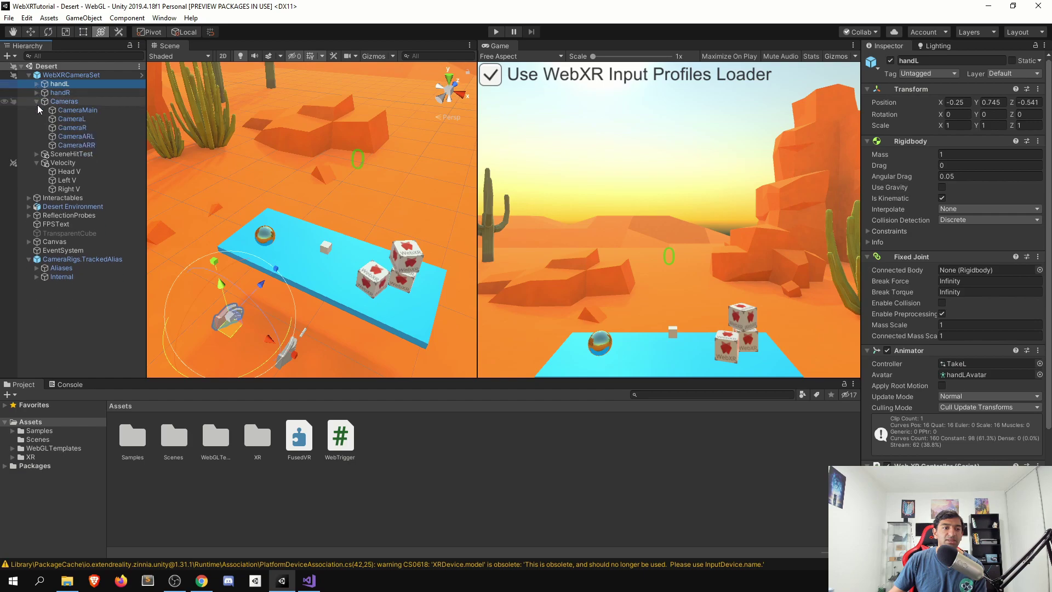
click(37, 101)
click(71, 75)
right_click(71, 74)
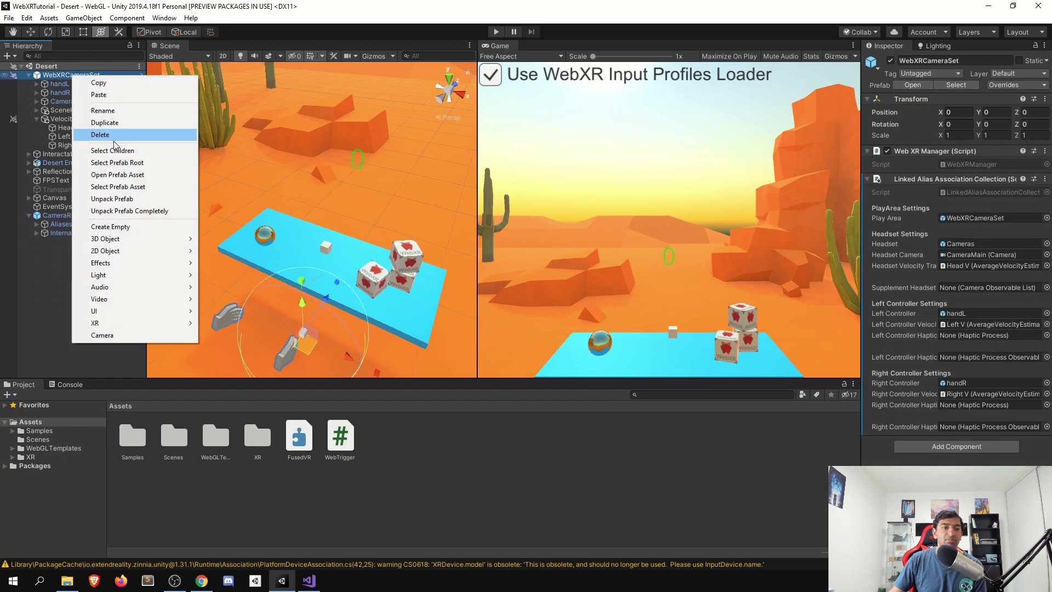
click(140, 225)
click(943, 61)
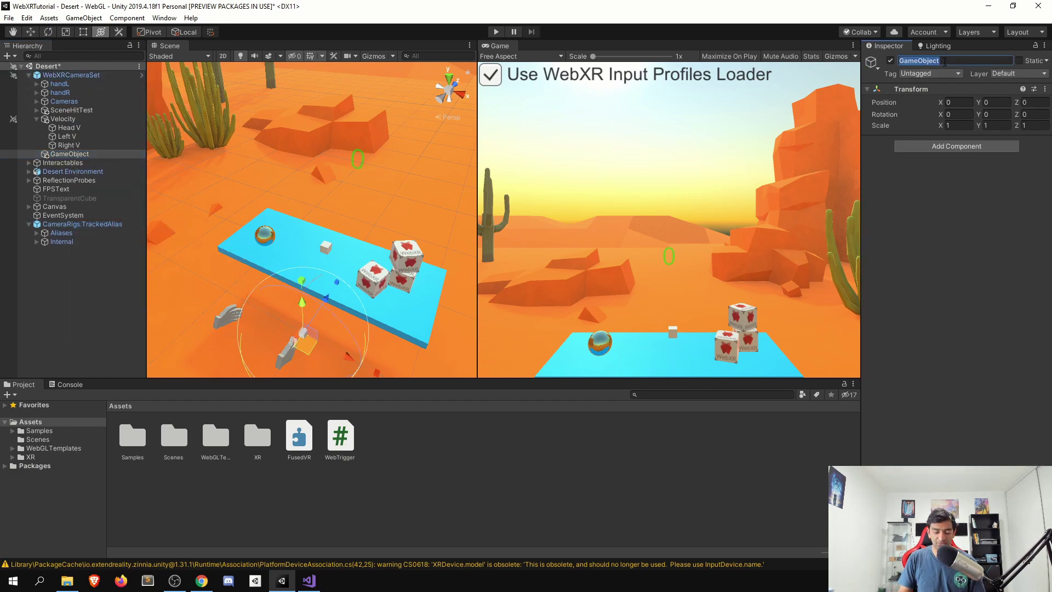
text(Actions)
key(Return)
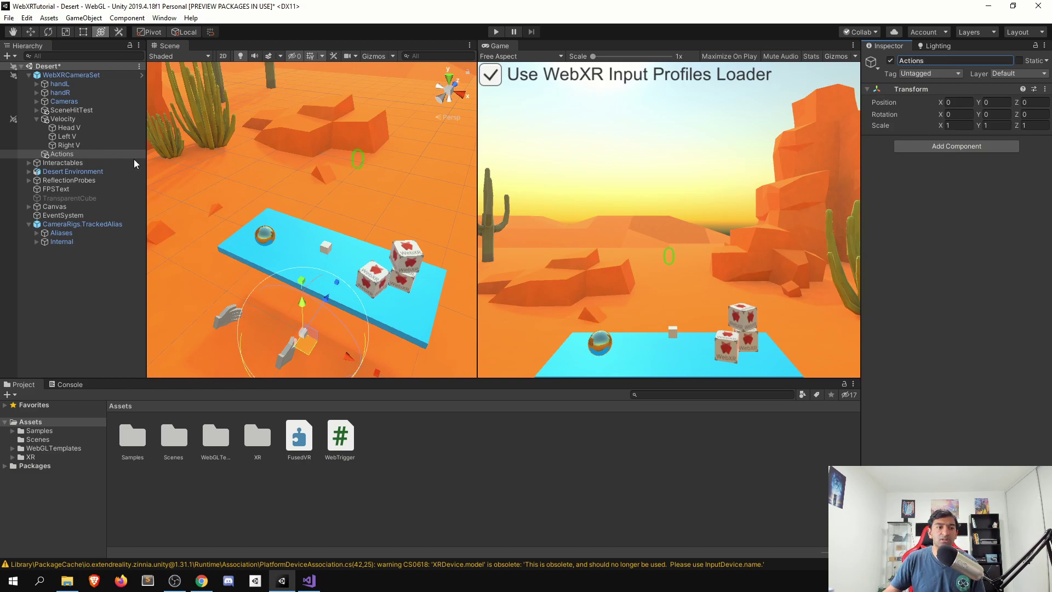
Step: Add two empty children under Actions, named LeftTrigger and RighTrigger
right_click(82, 155)
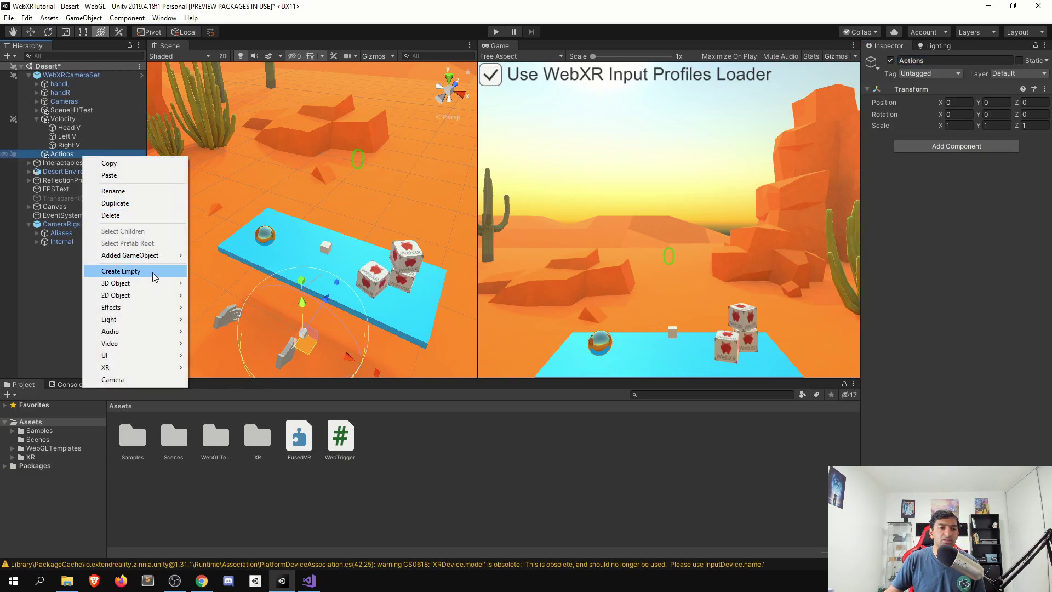
click(145, 271)
right_click(71, 155)
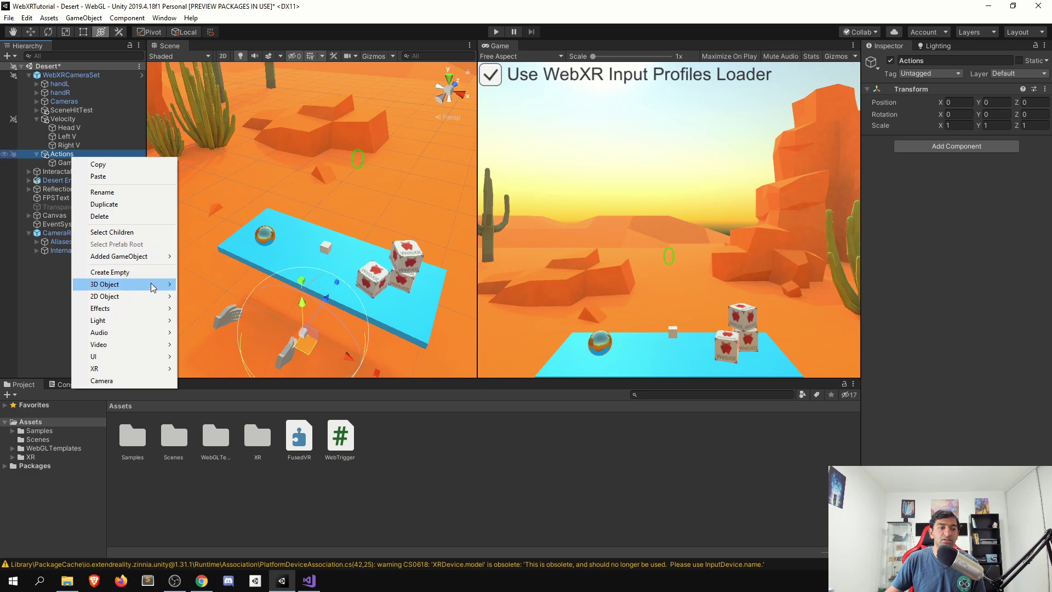
click(110, 271)
click(956, 60)
text(LeftTR)
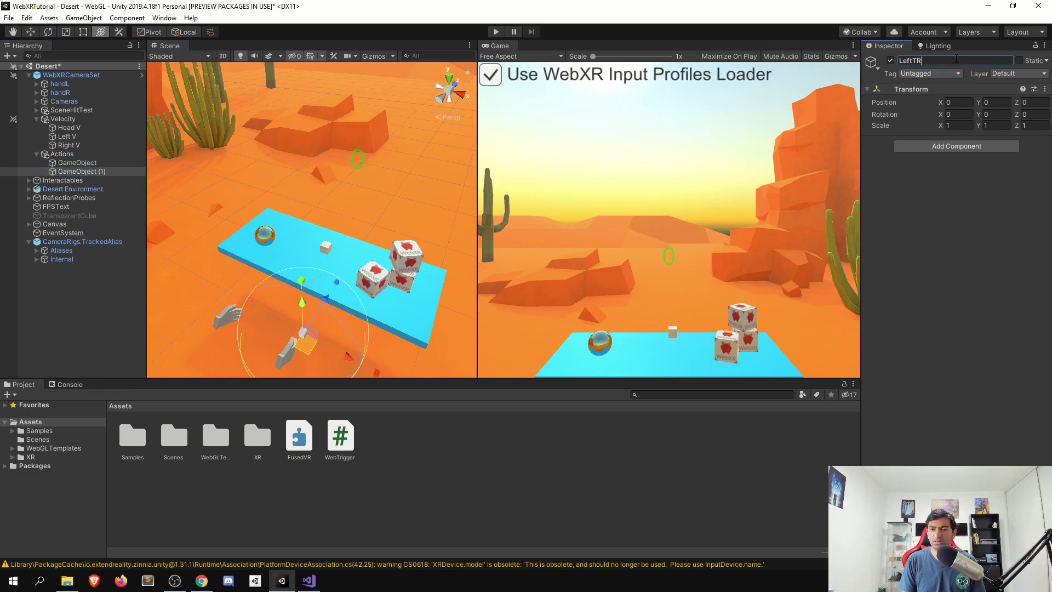
text(igger)
key(Return)
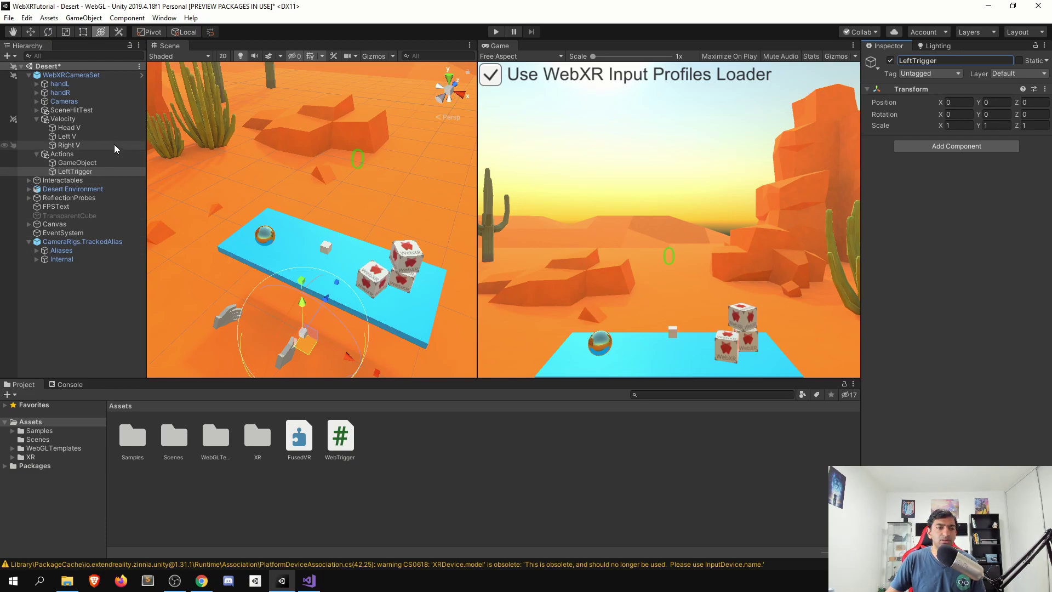
click(98, 161)
click(932, 62)
text(RighTrig)
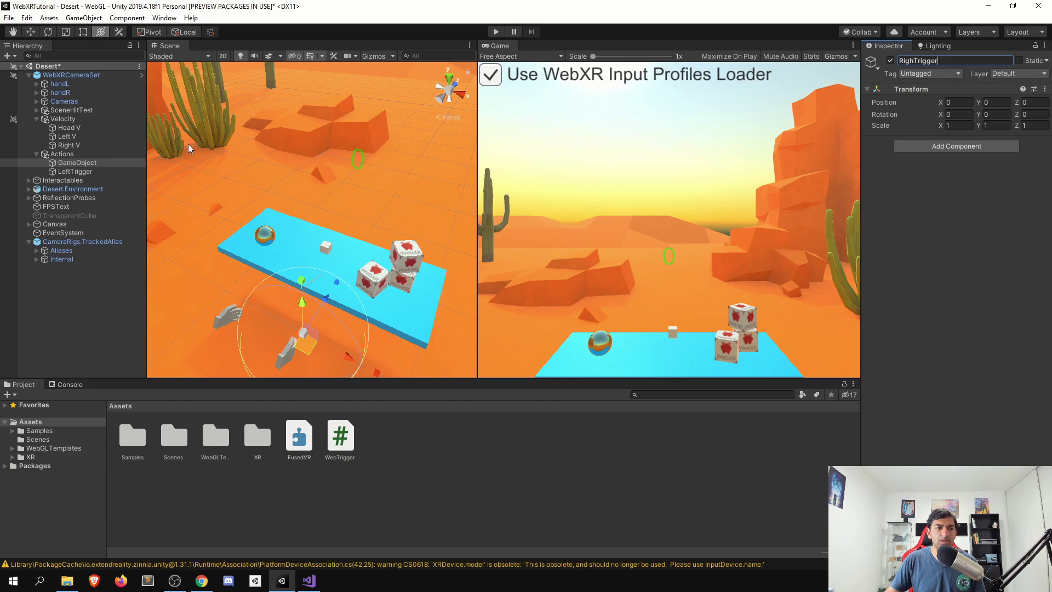
click(101, 169)
click(100, 164)
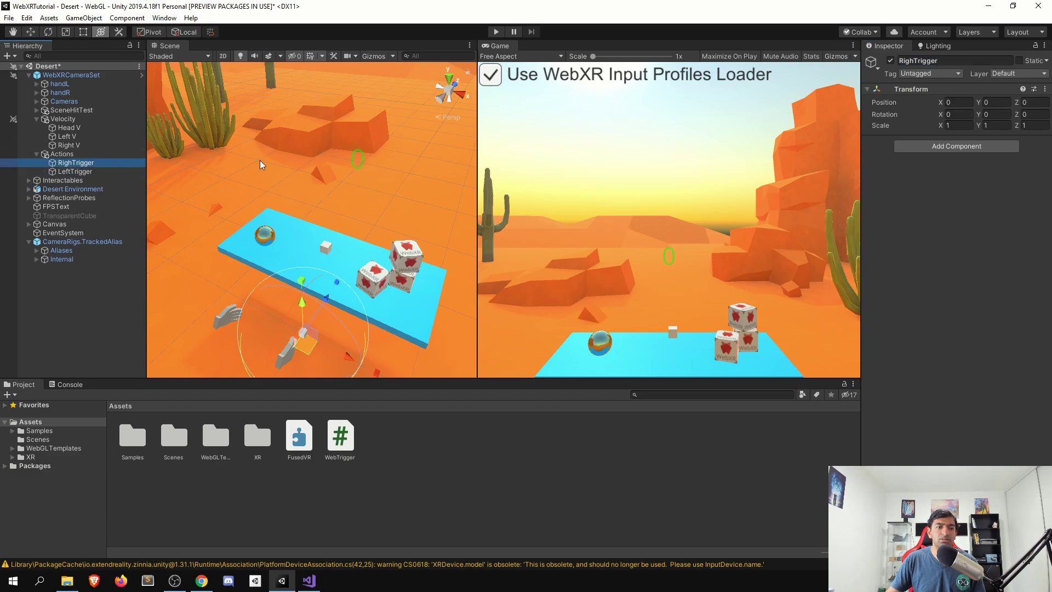
click(932, 146)
Step: Attach WebTrigger.cs to both triggers, with Controller handR for RighTrigger and handL for LeftTrigger; save
key(Escape)
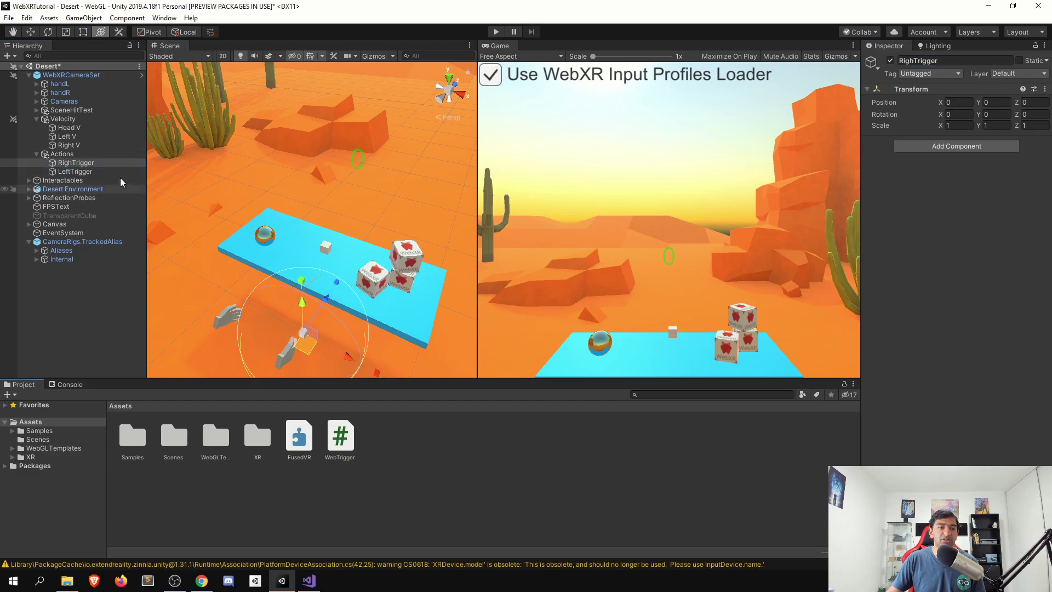
shift+click(69, 171)
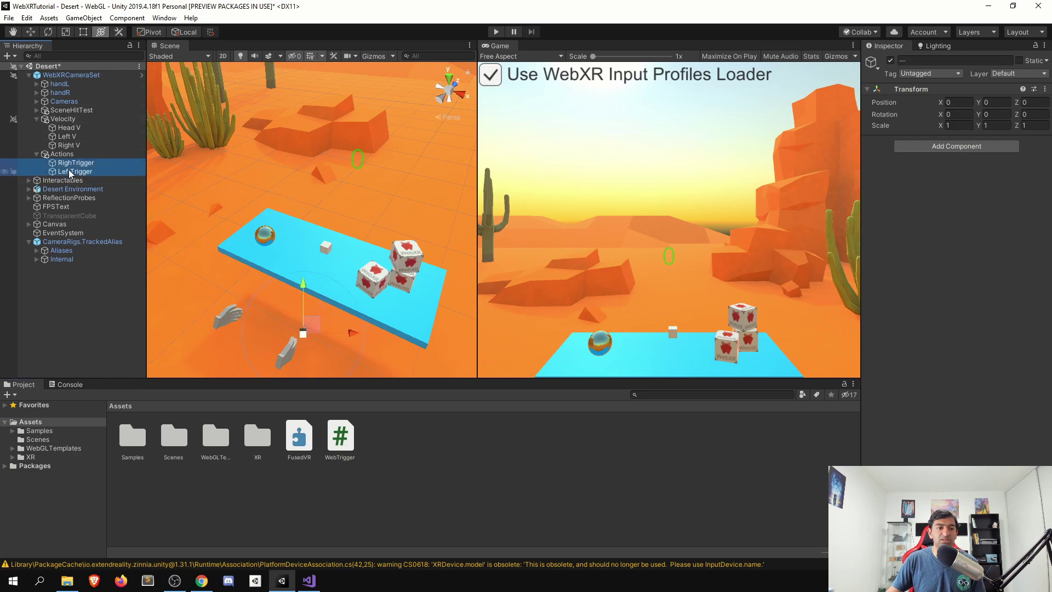
drag(340, 435, 1016, 317)
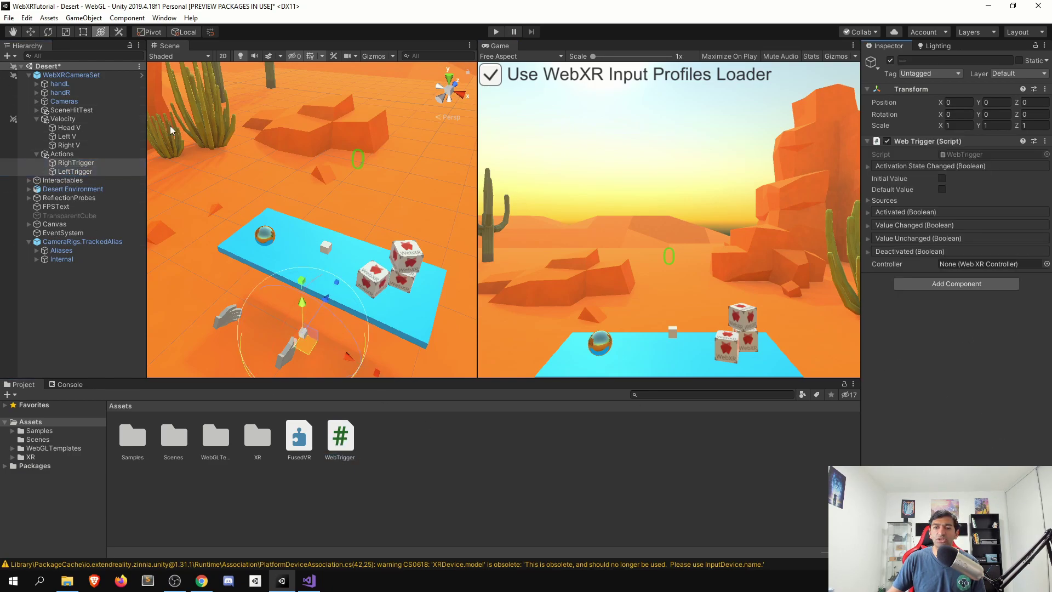
click(76, 162)
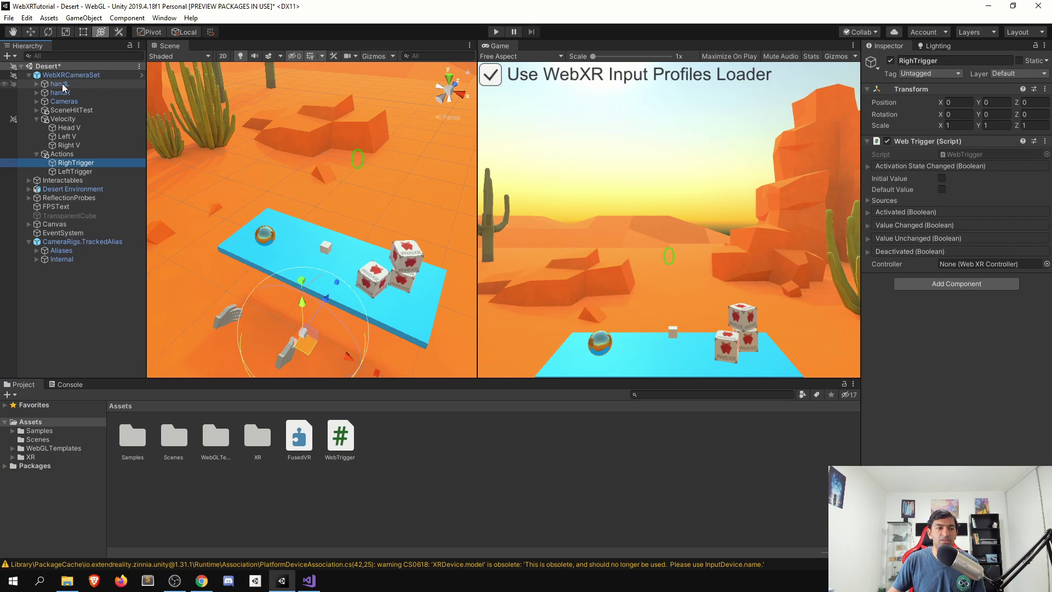
drag(60, 93, 972, 264)
click(74, 172)
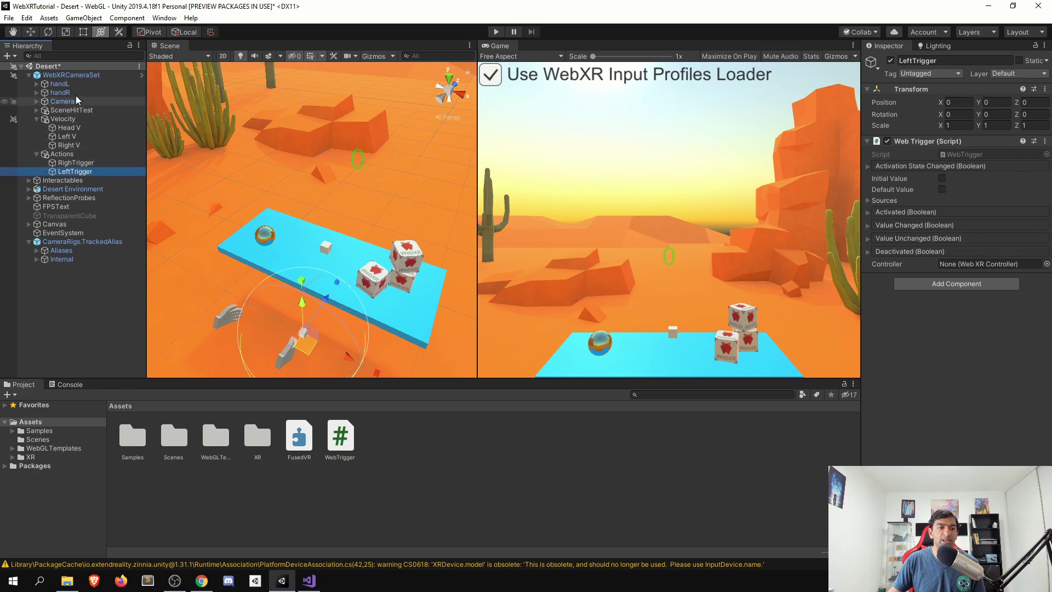
drag(59, 83, 980, 265)
key(ctrl+s)
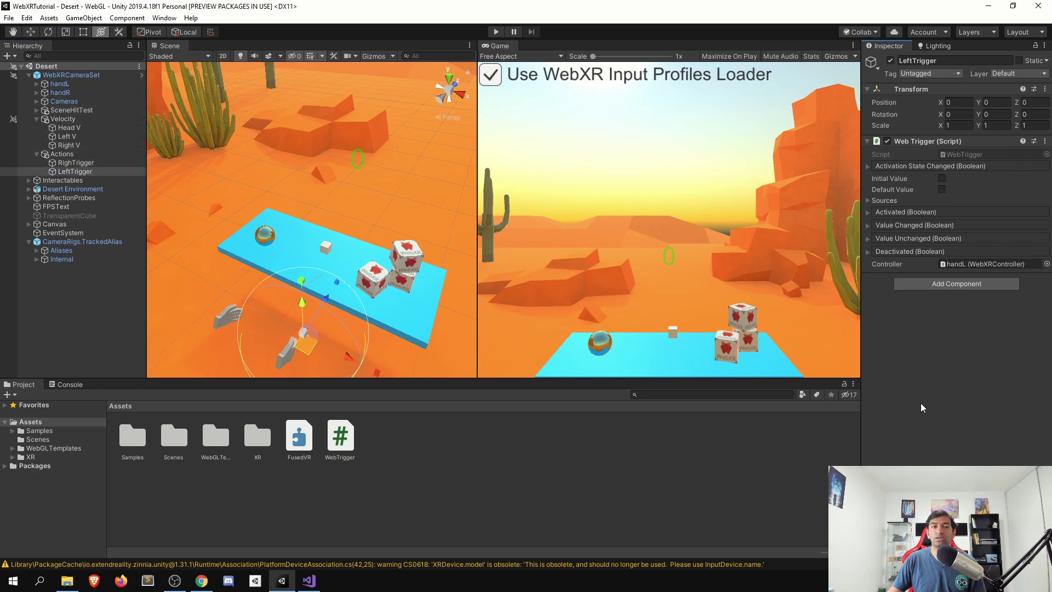
Step: Set the left interactor's Grab Action to LeftTrigger and the right's to RighTrigger, then save
click(64, 252)
key(Right)
key(Down)
key(Down)
key(Down)
key(Down)
key(Down)
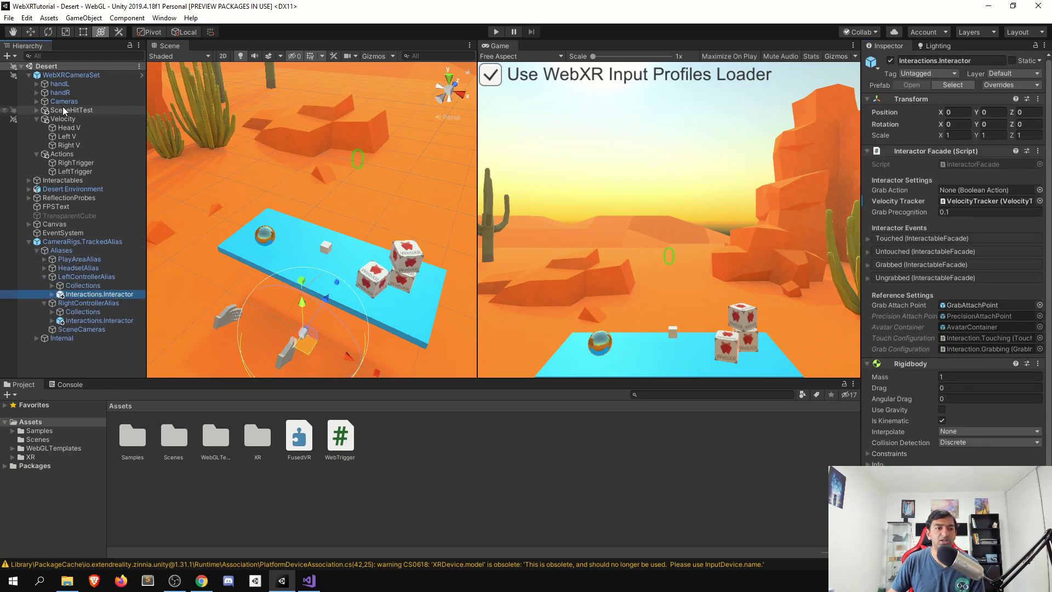
drag(76, 172, 981, 191)
click(94, 329)
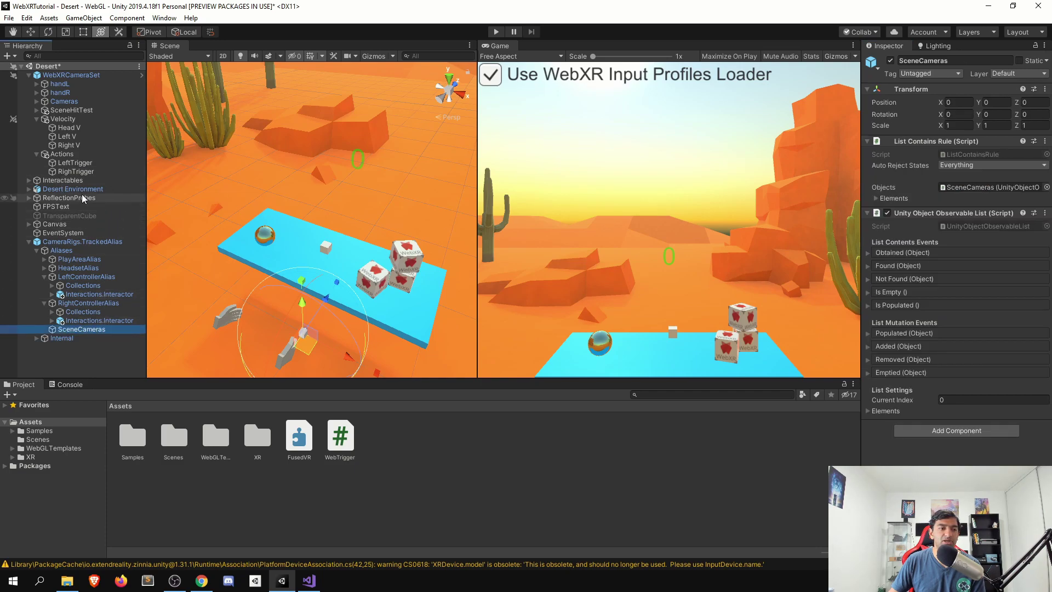
click(100, 321)
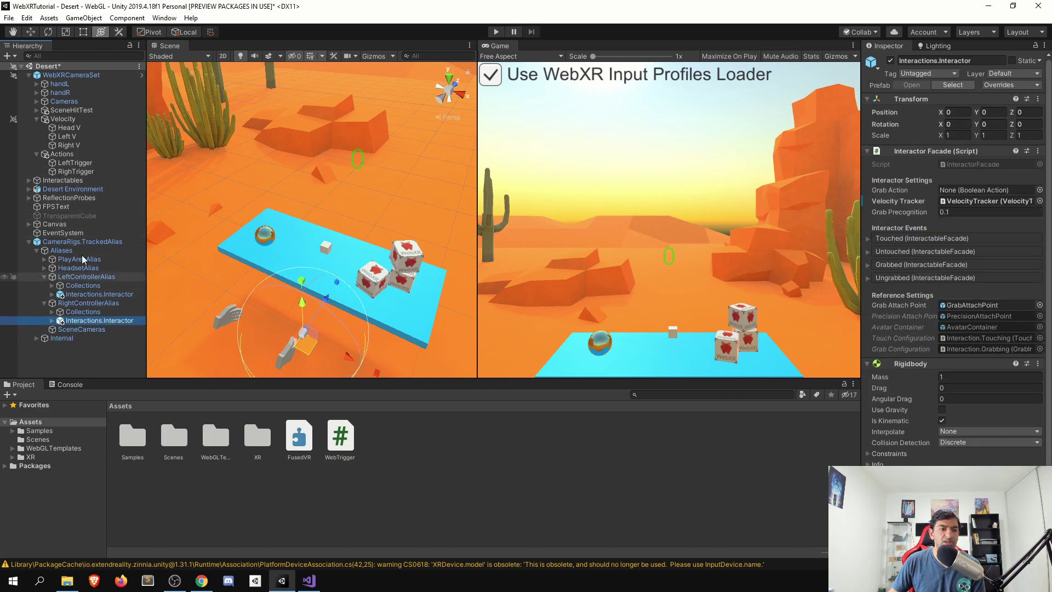
drag(67, 171, 994, 189)
key(ctrl+s)
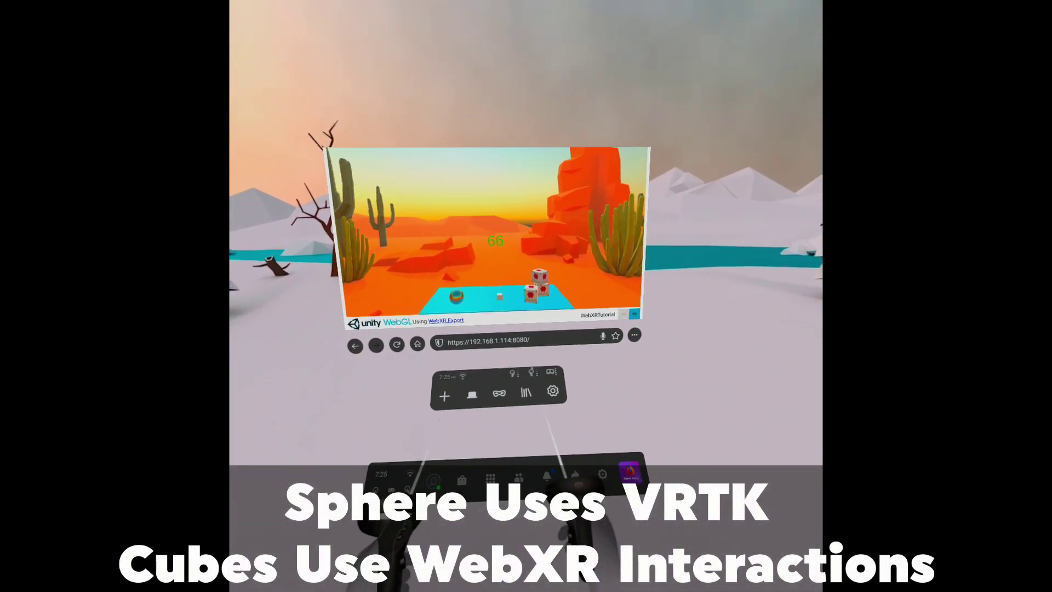
Step: Enter immersive VR from the desert WebGL page in the headset's browser
click(528, 341)
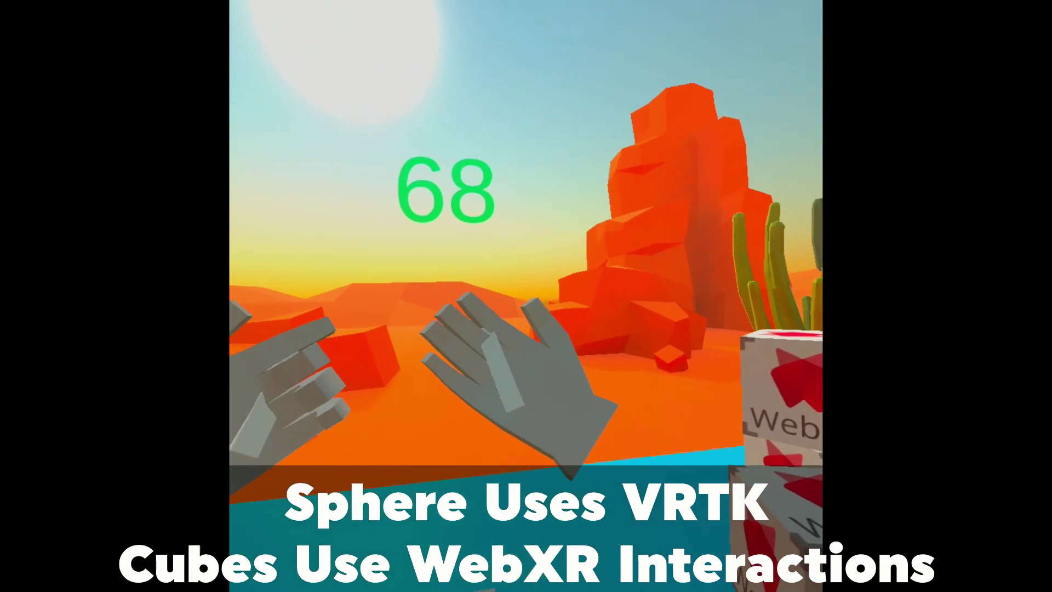